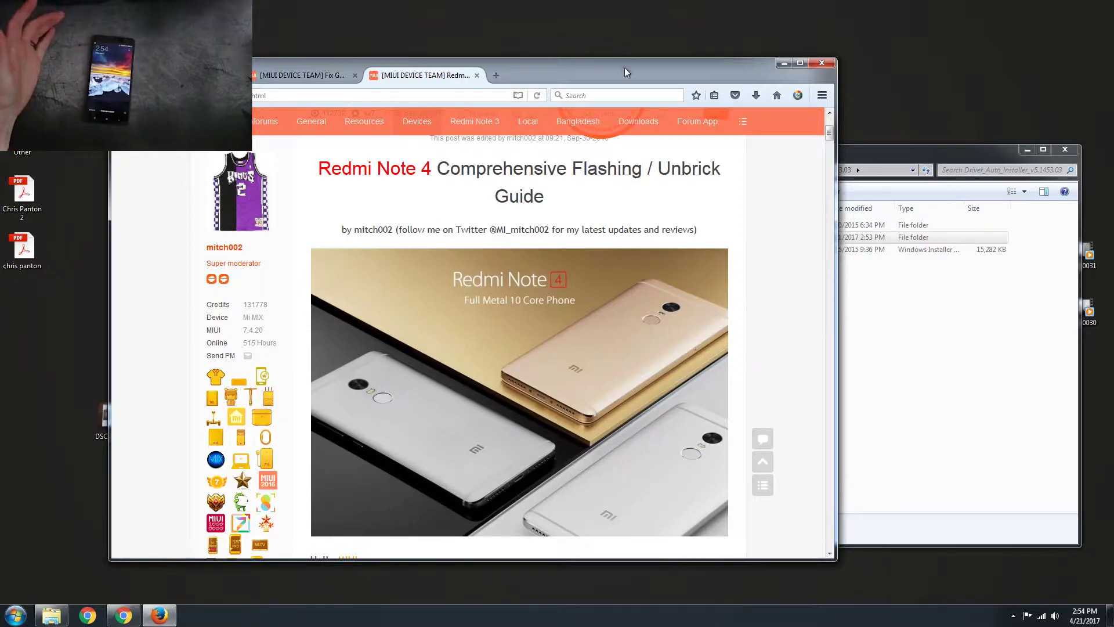
- Reposition the Firefox window showing the MIUI forum Redmi Note 4 flashing guide
{"action": "left_click_drag", "start_coordinate": [624, 68], "coordinate": [627, 58]}
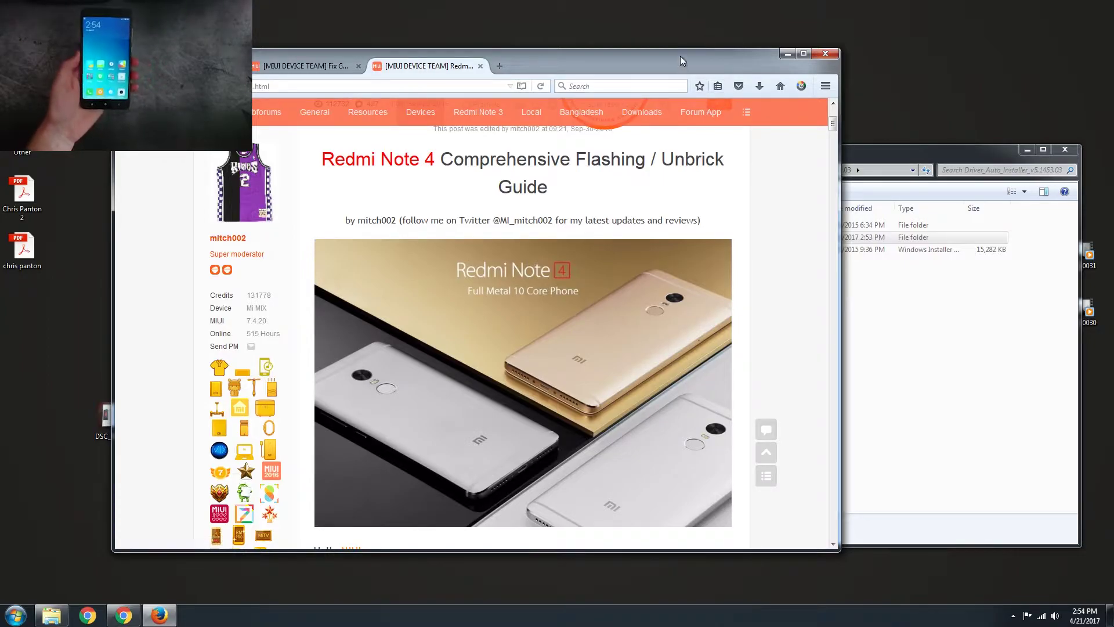
{"action": "left_click_drag", "start_coordinate": [680, 55], "coordinate": [685, 61]}
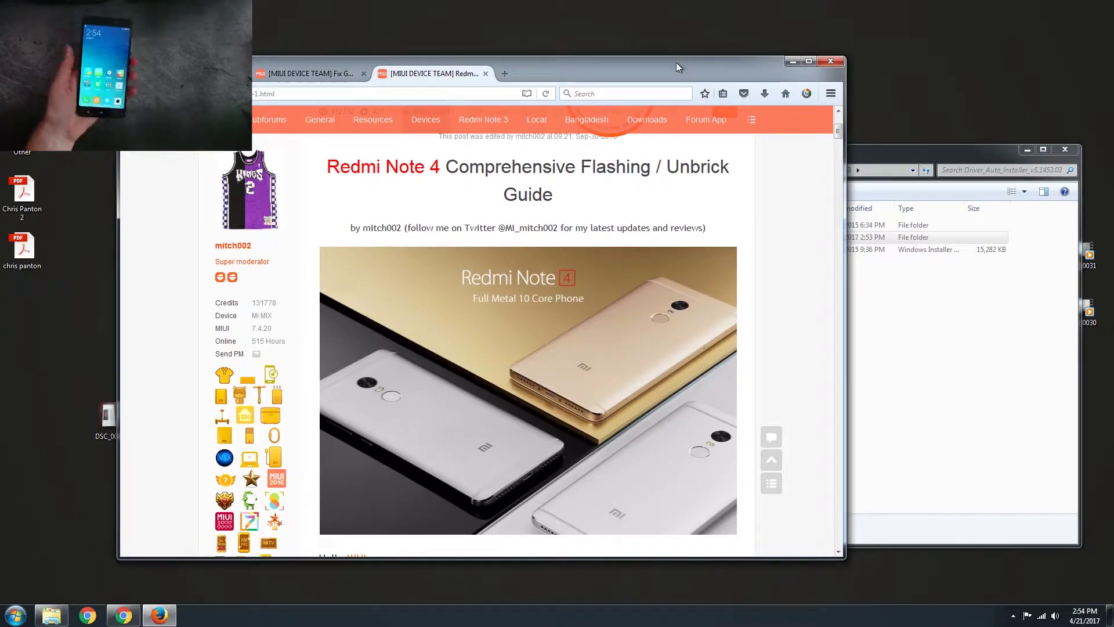
{"action": "left_click_drag", "start_coordinate": [678, 164], "coordinate": [676, 187]}
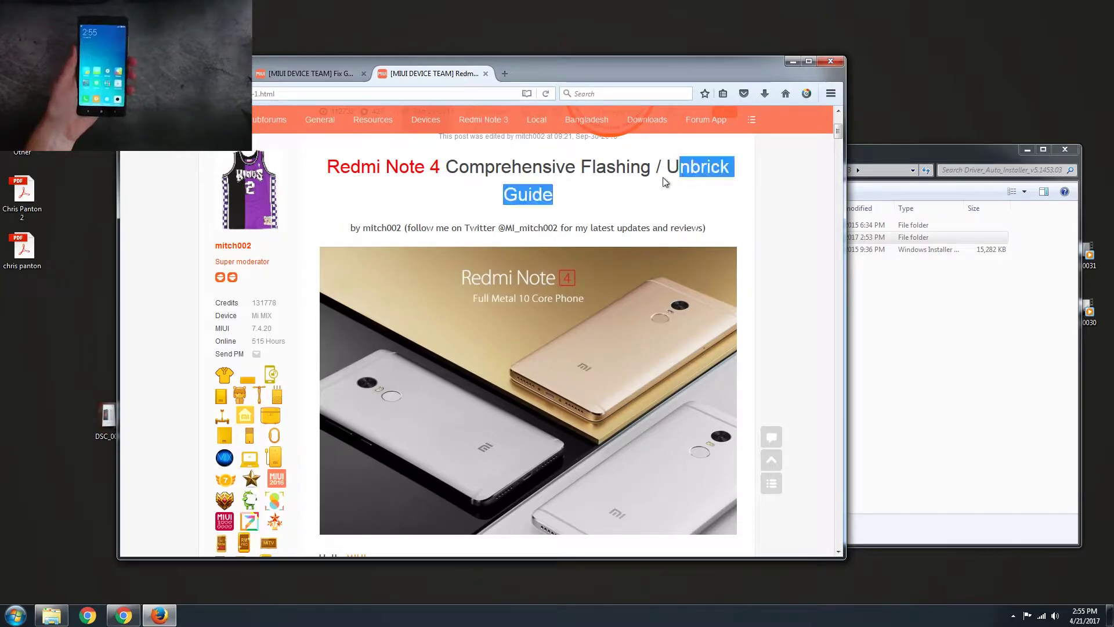
{"action": "left_click", "coordinate": [715, 187]}
- Scroll the guide down to the Fastboot Method links and SP Flash Tool & Drivers notes
{"action": "scroll", "coordinate": [766, 246], "scroll_direction": "down", "scroll_amount": 6}
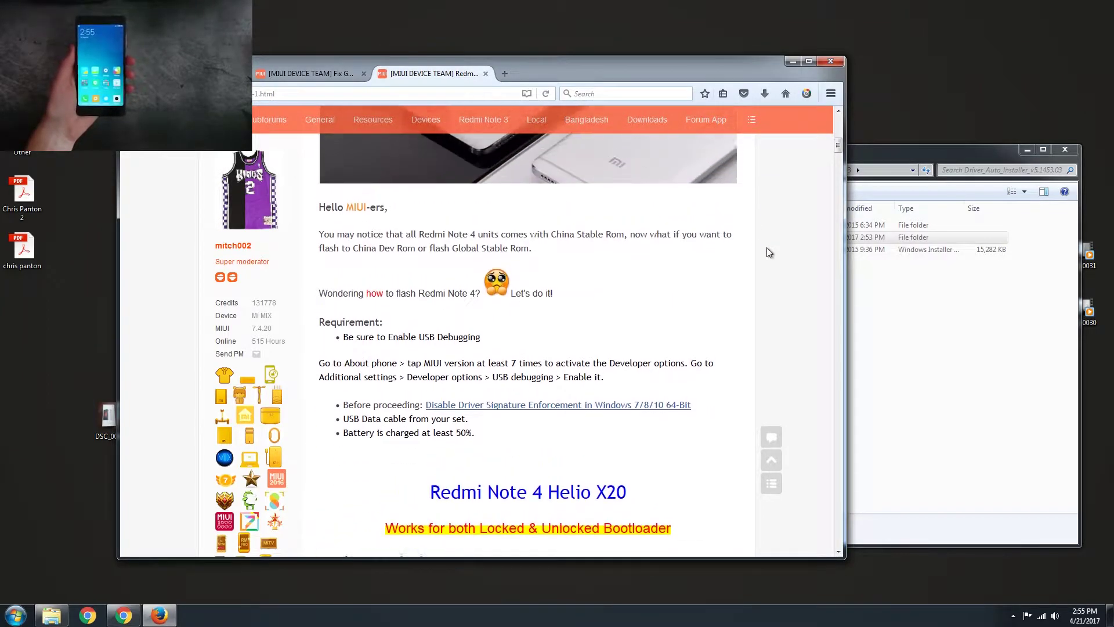
{"action": "scroll", "coordinate": [766, 252], "scroll_direction": "up", "scroll_amount": 1}
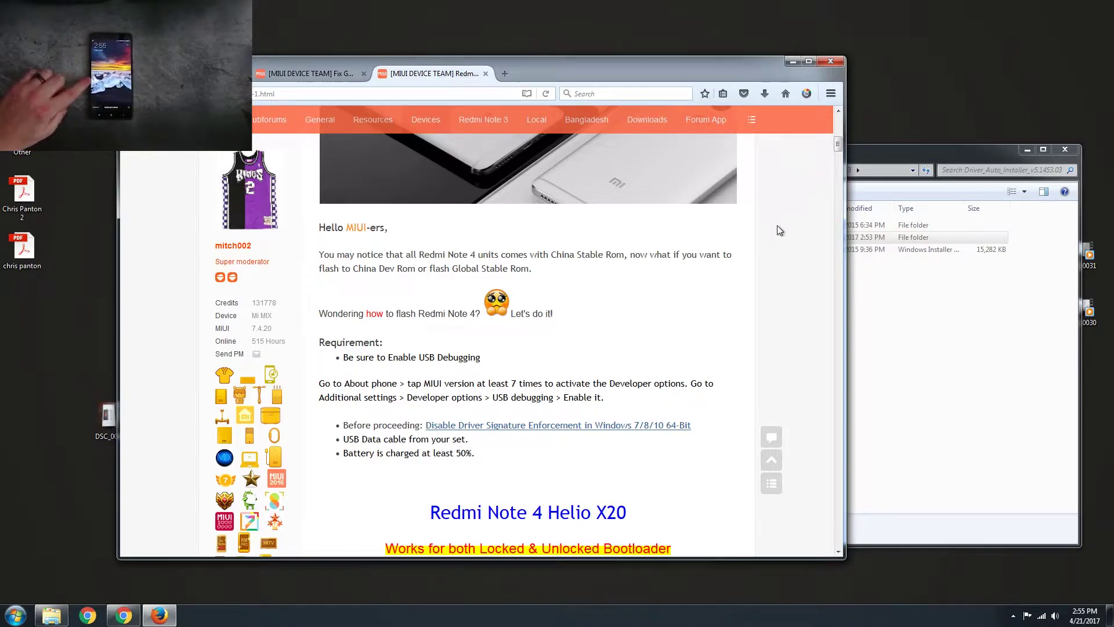
{"action": "scroll", "coordinate": [781, 250], "scroll_direction": "down", "scroll_amount": 3}
{"action": "scroll", "coordinate": [781, 250], "scroll_direction": "down", "scroll_amount": 3}
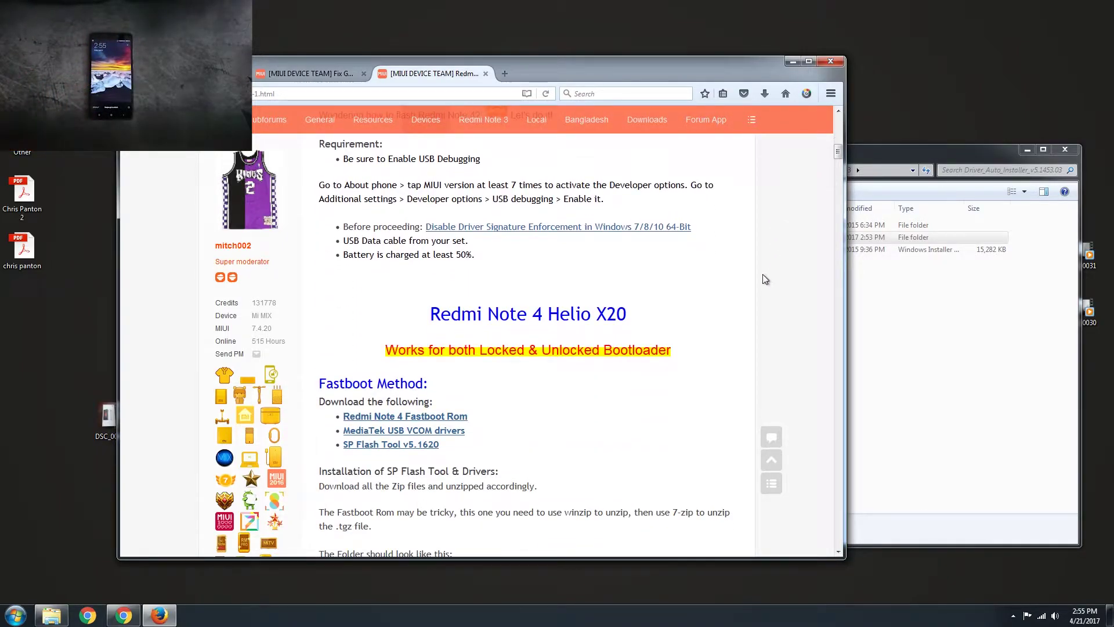
{"action": "scroll", "coordinate": [741, 235], "scroll_direction": "down", "scroll_amount": 4}
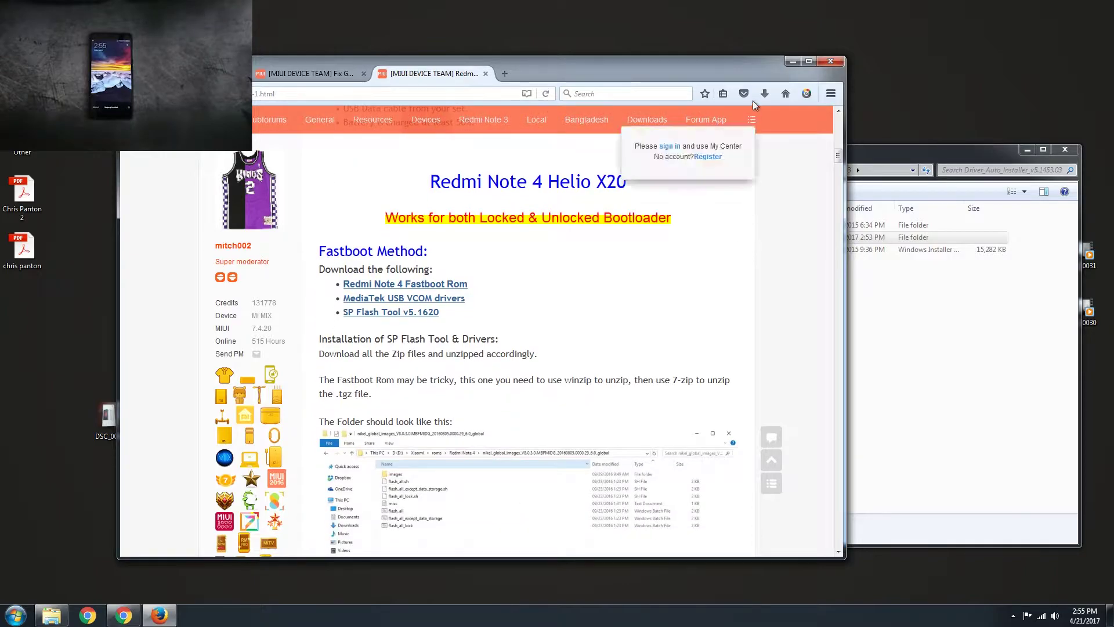
{"action": "left_click_drag", "start_coordinate": [871, 148], "coordinate": [551, 149]}
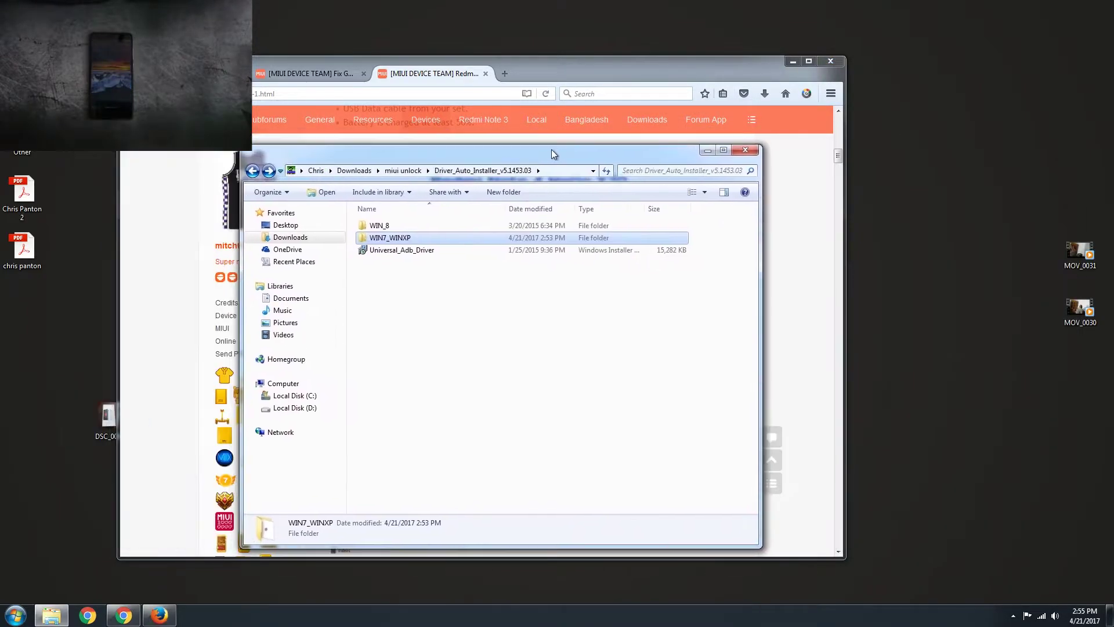
- From miui unlock, glance into SP_Flash_Tool_V5.1636, then open Driver_Auto_Installer_v5.1453.03
{"action": "left_click", "coordinate": [252, 171]}
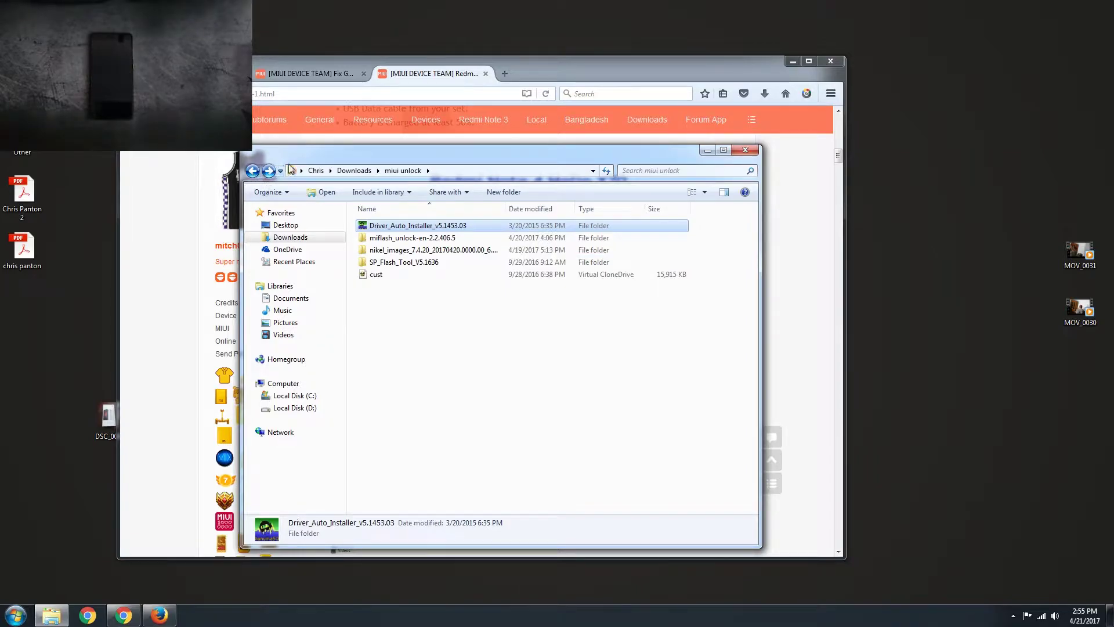
{"action": "left_click", "coordinate": [428, 299]}
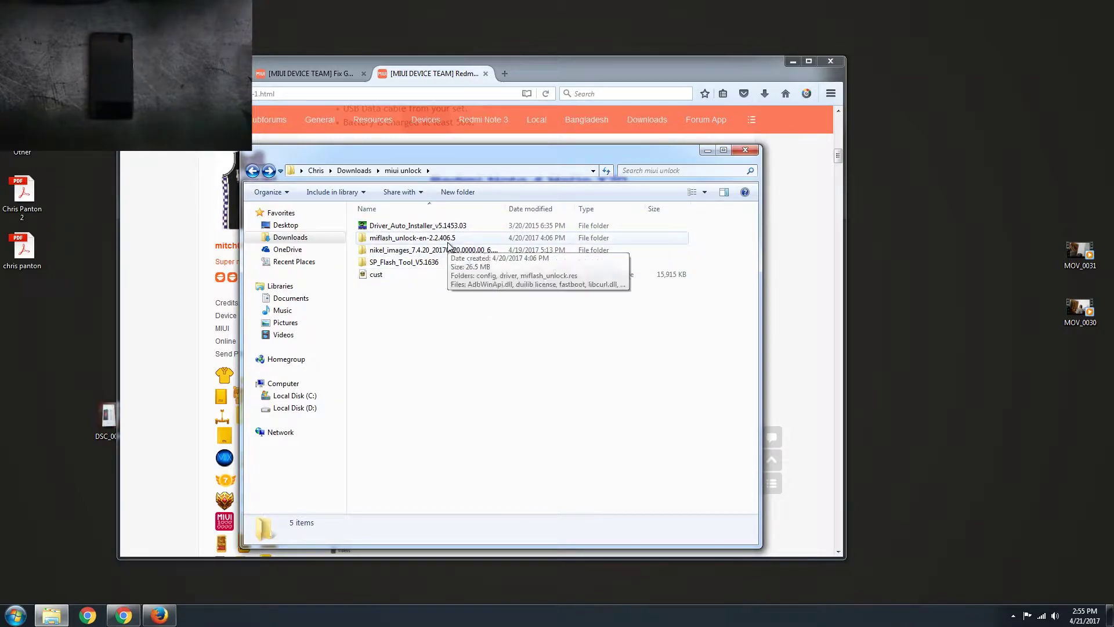
{"action": "double_click", "coordinate": [440, 262]}
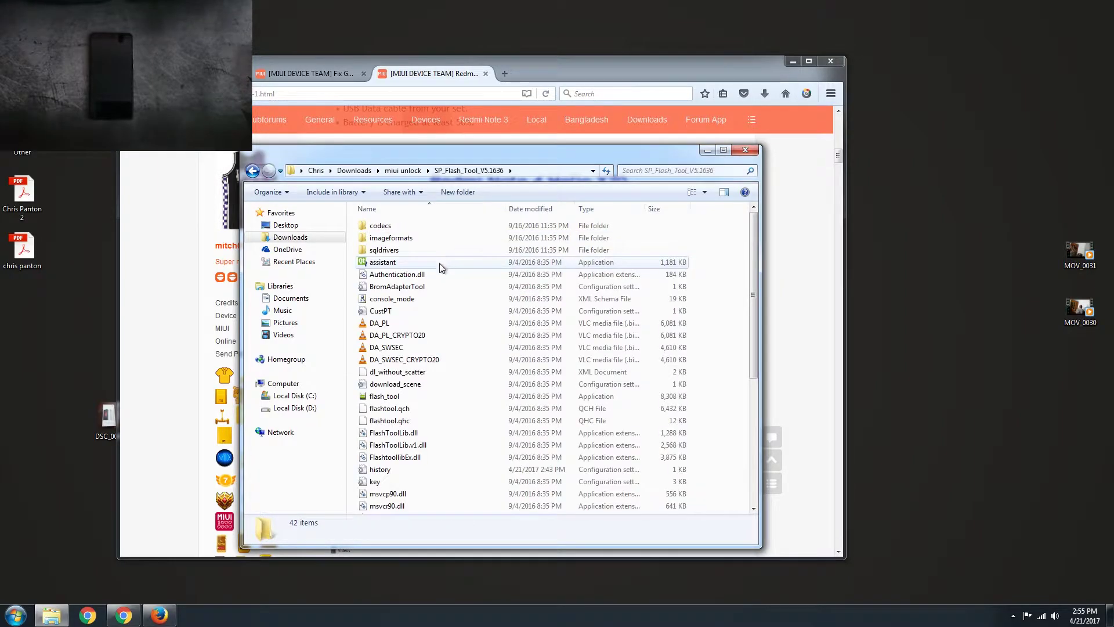
{"action": "key", "text": "BackSpace"}
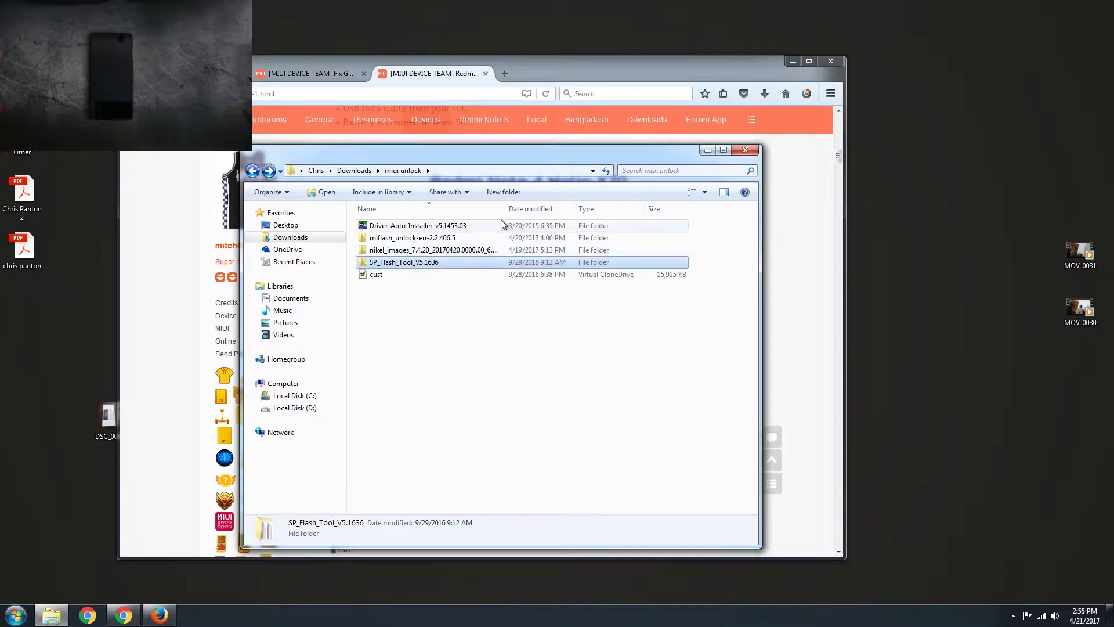
{"action": "left_click_drag", "start_coordinate": [528, 150], "coordinate": [553, 135]}
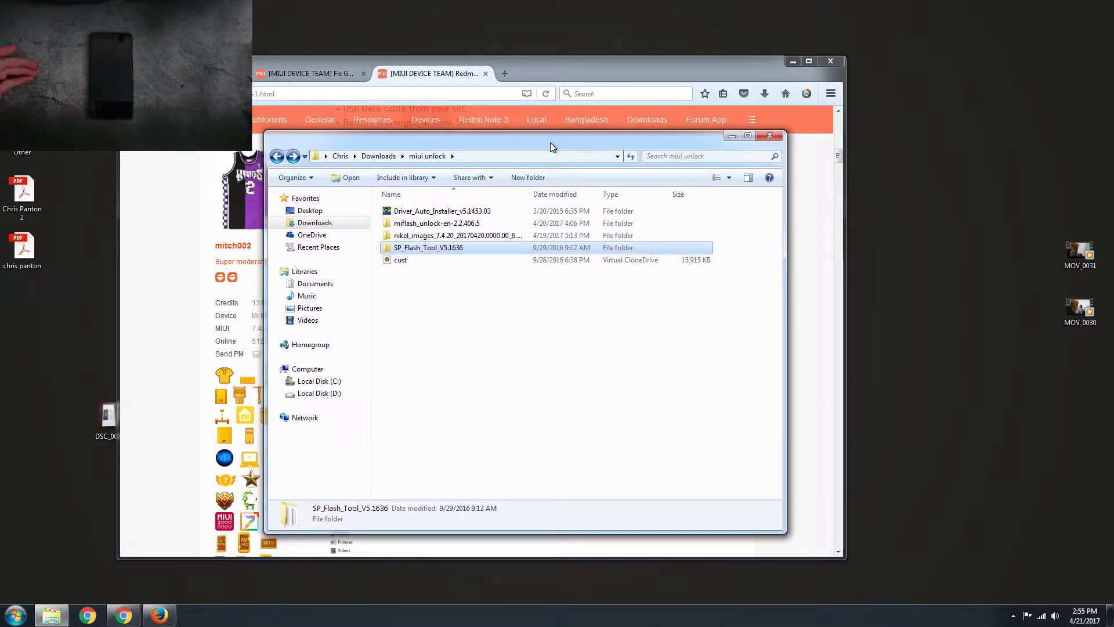
{"action": "left_click_drag", "start_coordinate": [563, 145], "coordinate": [583, 141]}
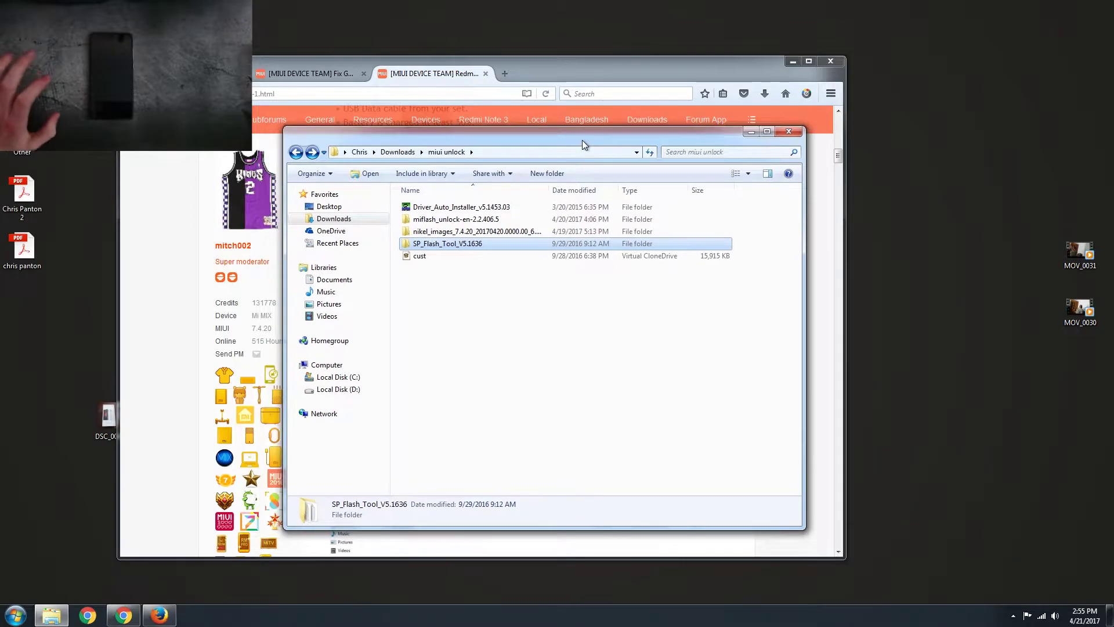
{"action": "double_click", "coordinate": [469, 210]}
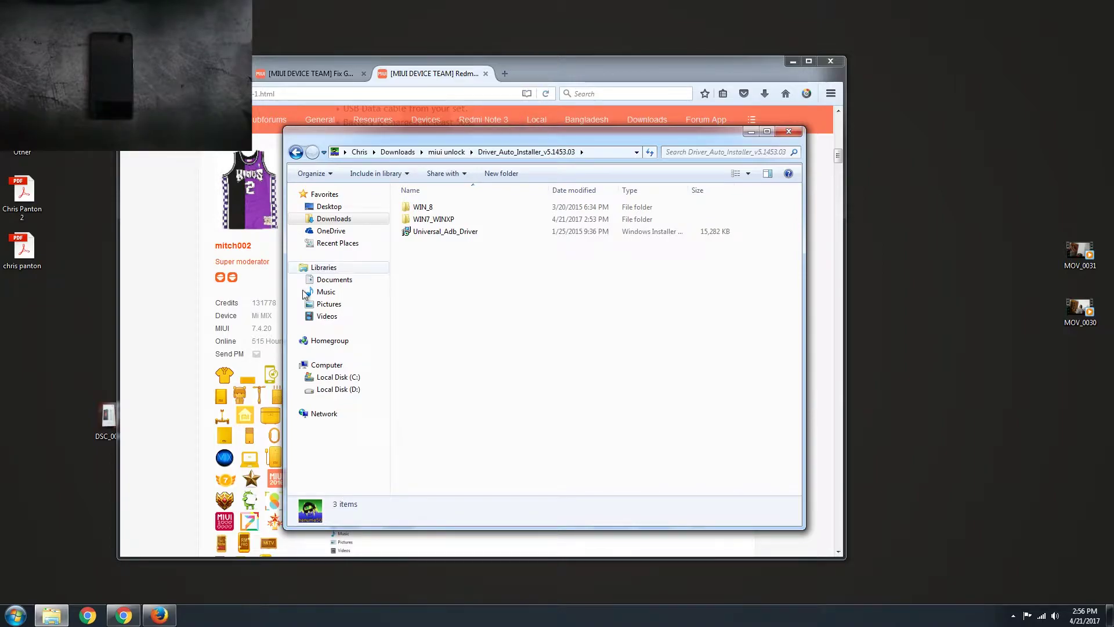
{"action": "left_click", "coordinate": [3, 609]}
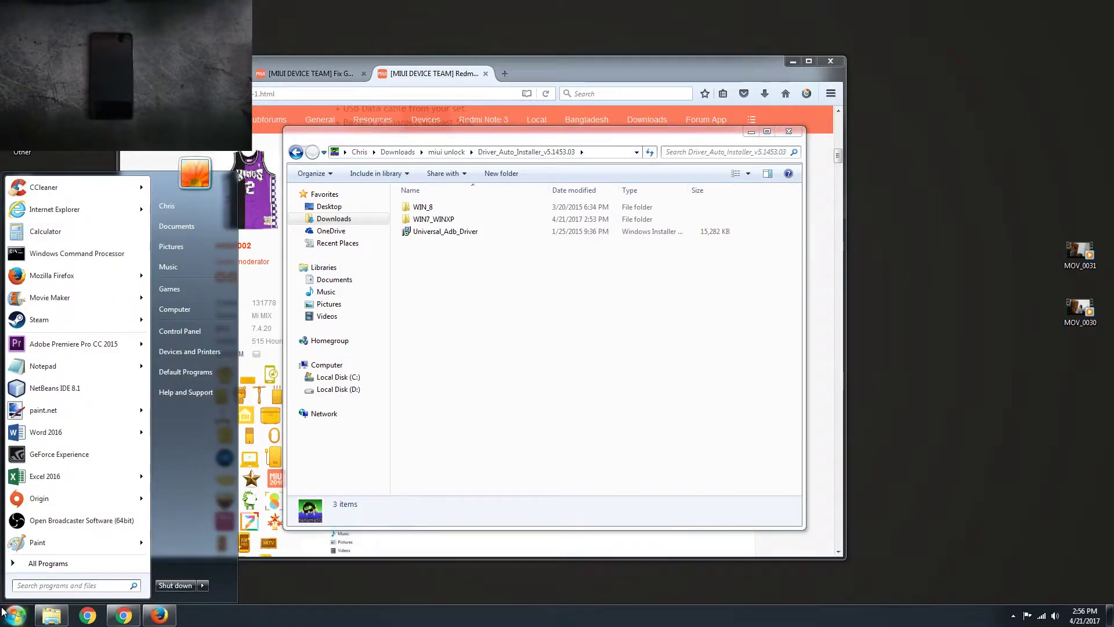
{"action": "left_click", "coordinate": [203, 584]}
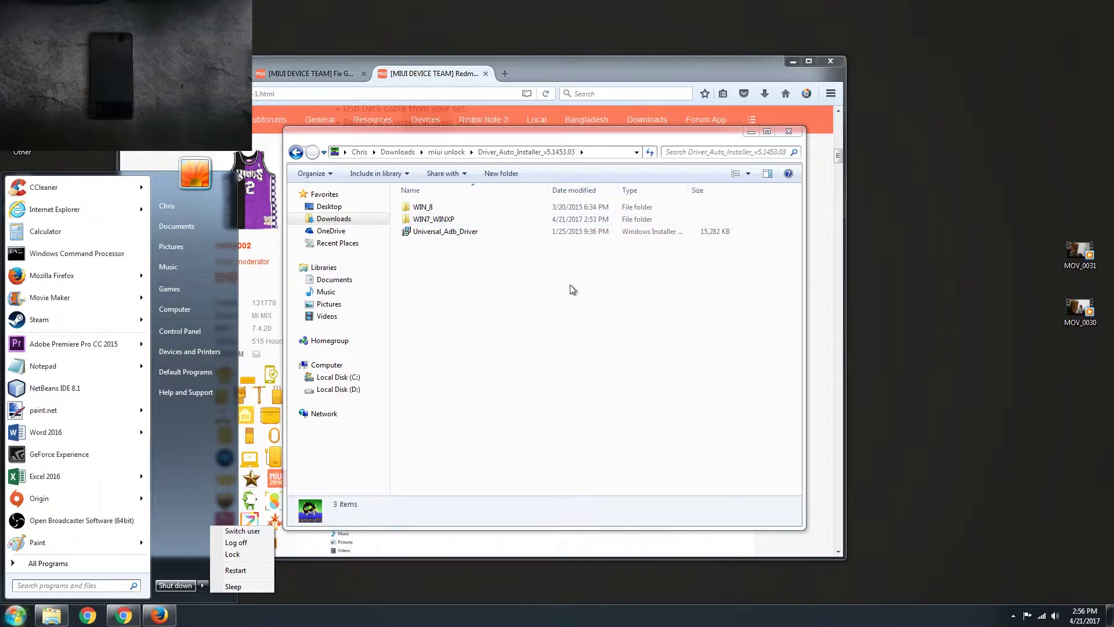
{"action": "left_click", "coordinate": [521, 308]}
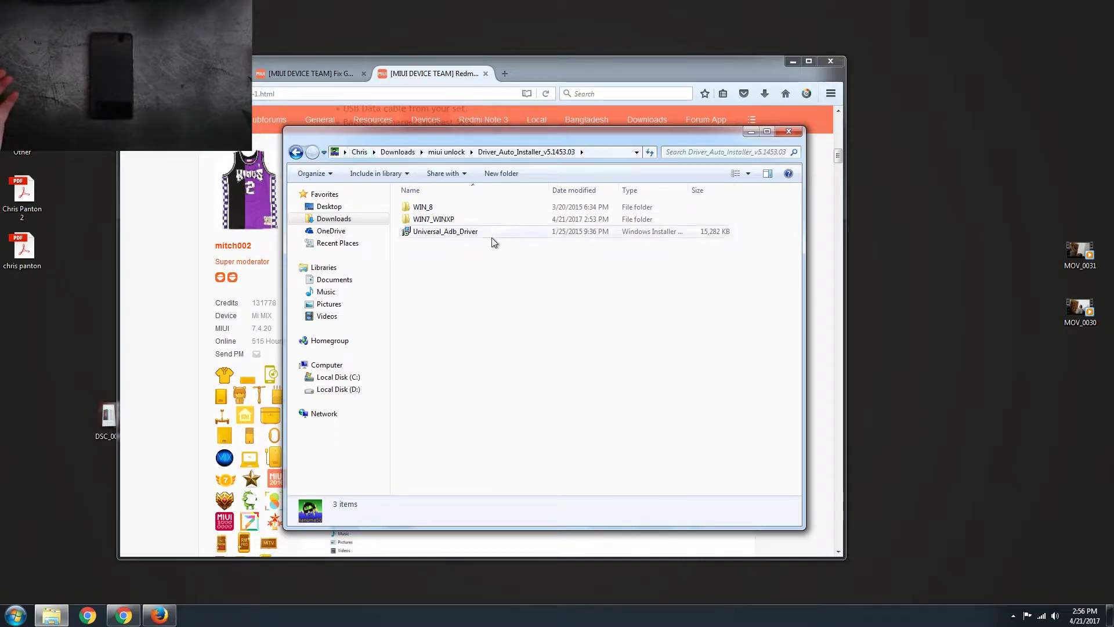
{"action": "double_click", "coordinate": [451, 219]}
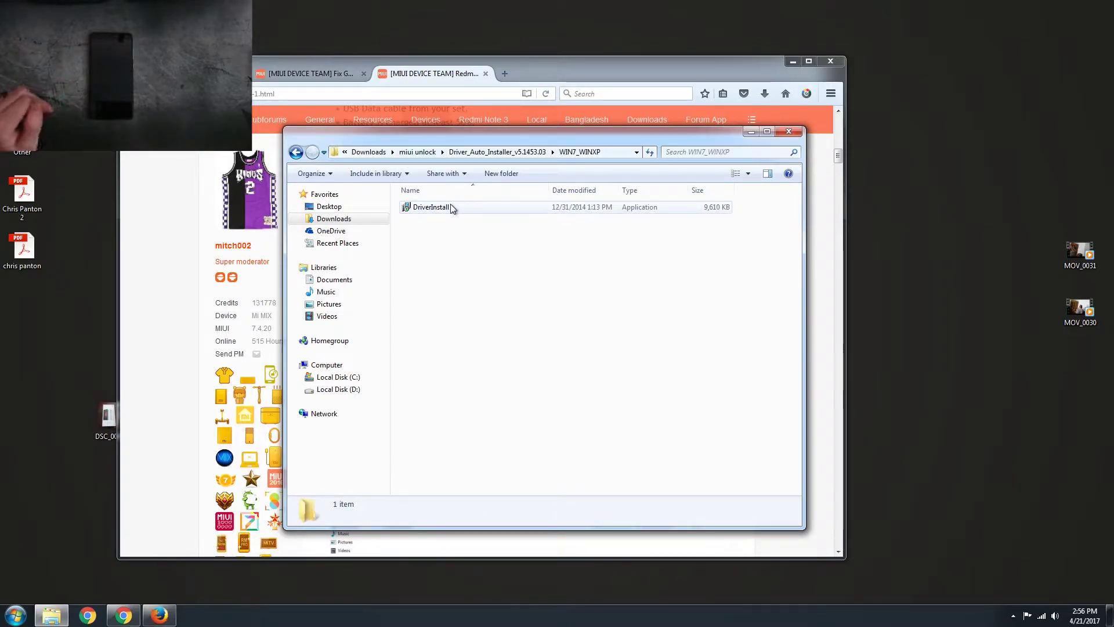
- Check DriverInstall's actions in WIN7_WINXP without running it, then head back toward miui unlock
{"action": "right_click", "coordinate": [432, 209]}
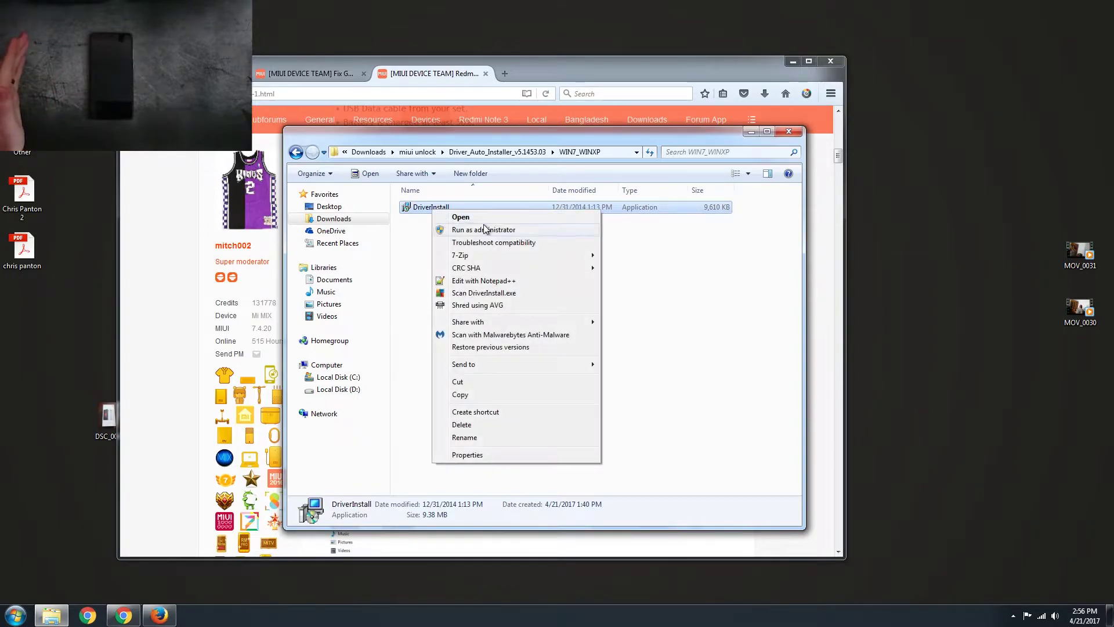
{"action": "left_click", "coordinate": [656, 242]}
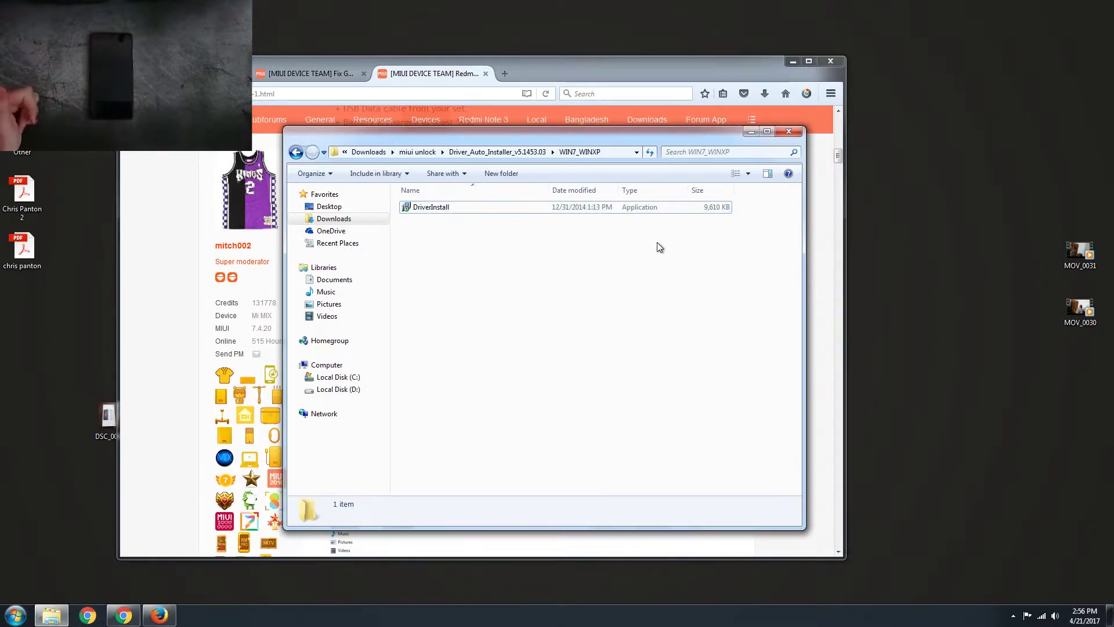
{"action": "mouse_move", "coordinate": [587, 137]}
{"action": "left_mouse_down"}
{"action": "mouse_move", "coordinate": [611, 122]}
{"action": "mouse_move", "coordinate": [597, 125]}
{"action": "left_mouse_up"}
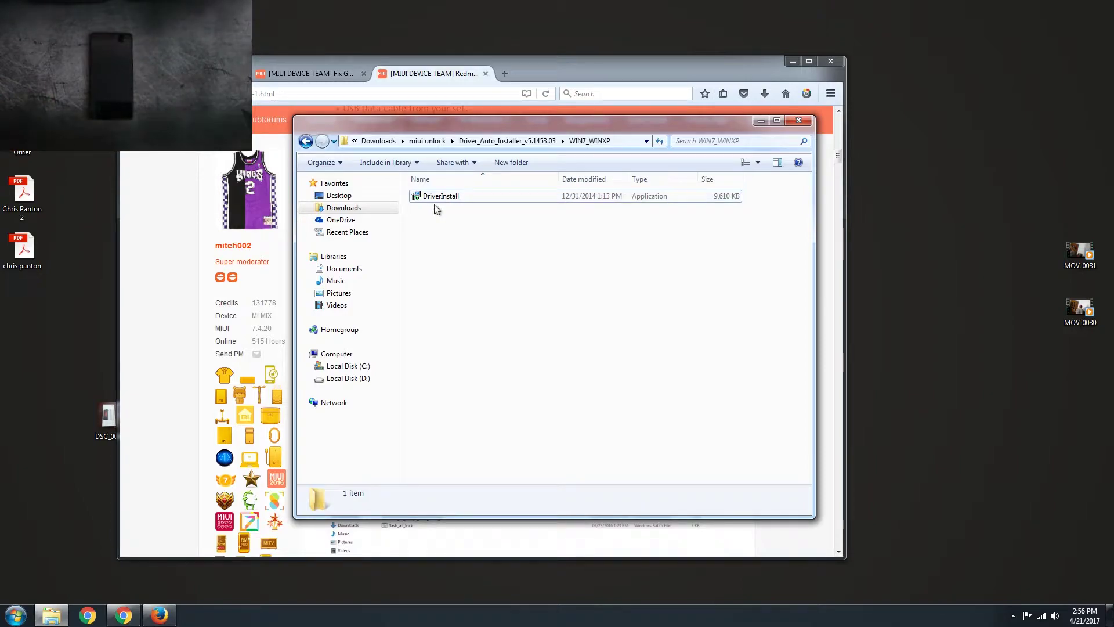
{"action": "left_click", "coordinate": [305, 140]}
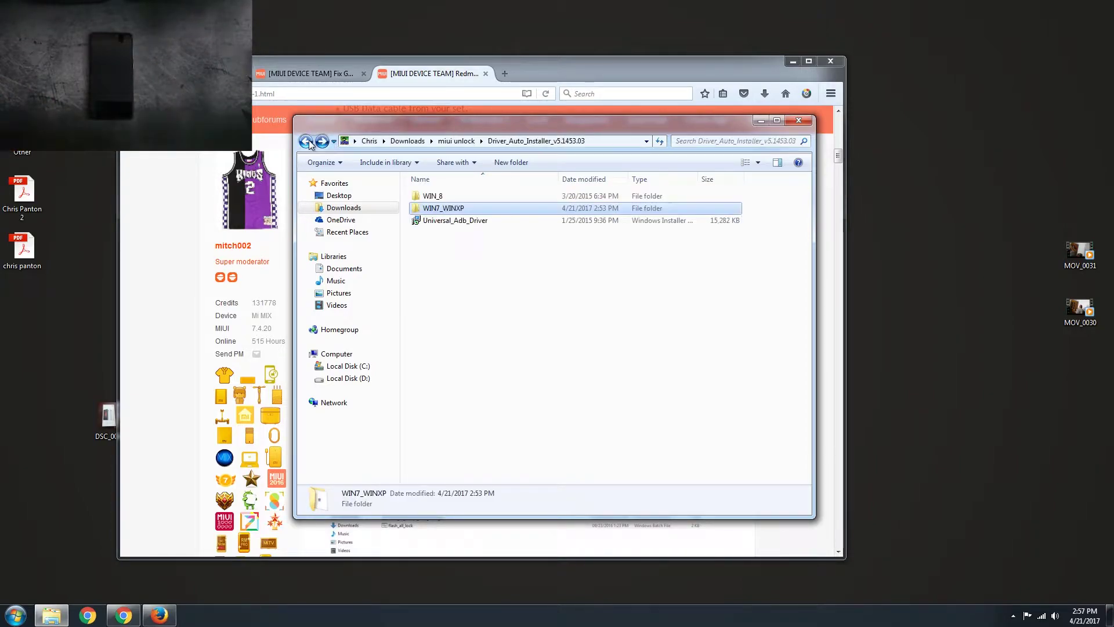
- Run flash_tool from SP_Flash_Tool_V5.1636 as administrator
{"action": "left_click", "coordinate": [301, 144]}
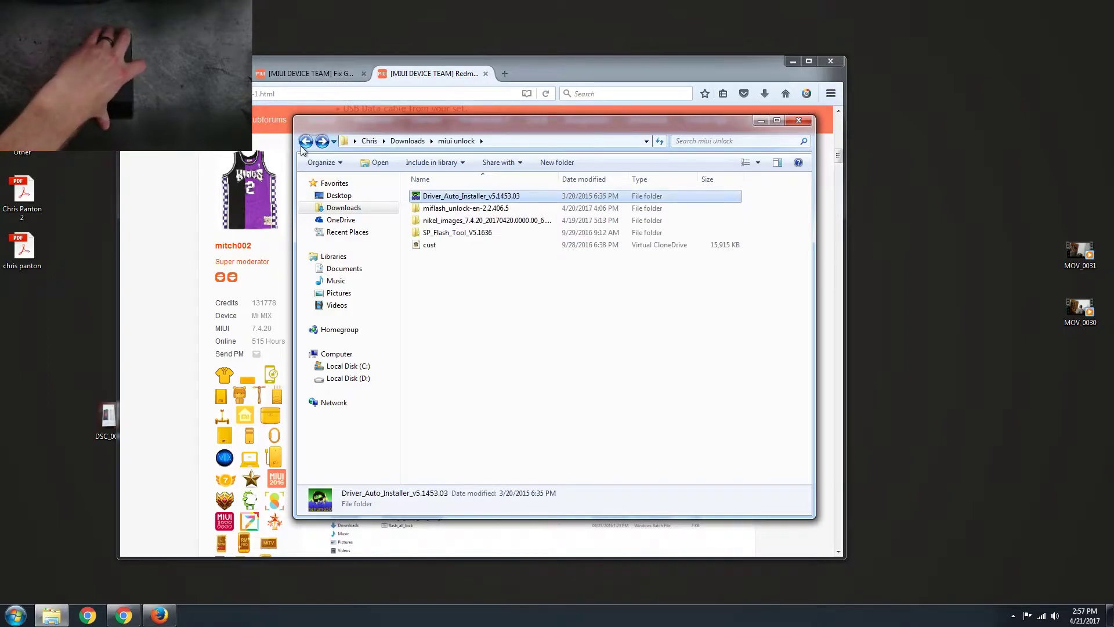
{"action": "double_click", "coordinate": [506, 235]}
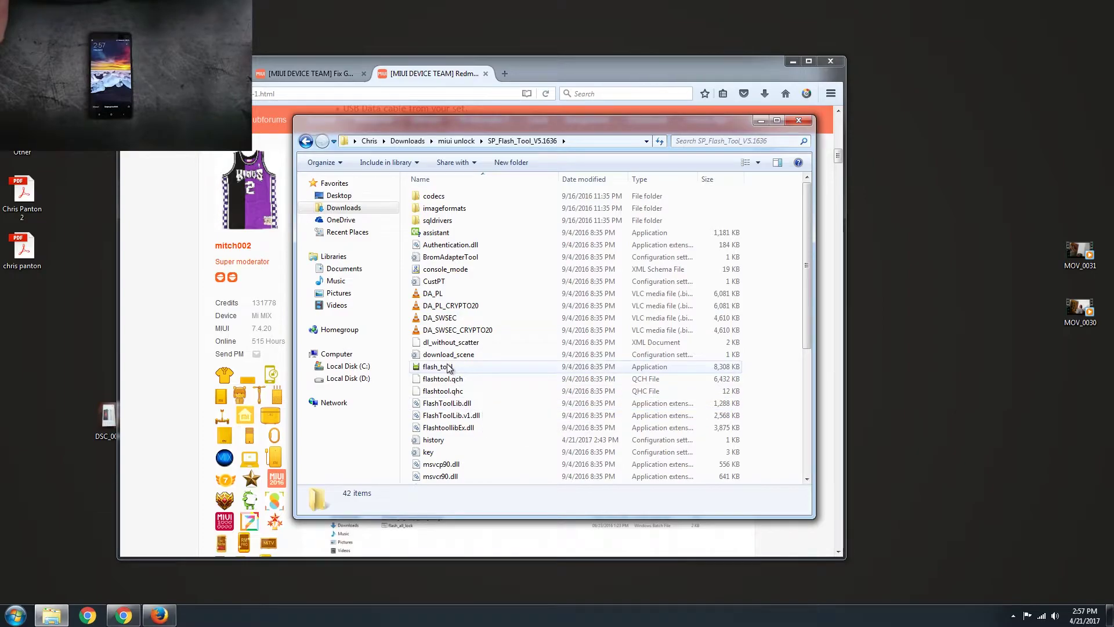
{"action": "left_click", "coordinate": [477, 367]}
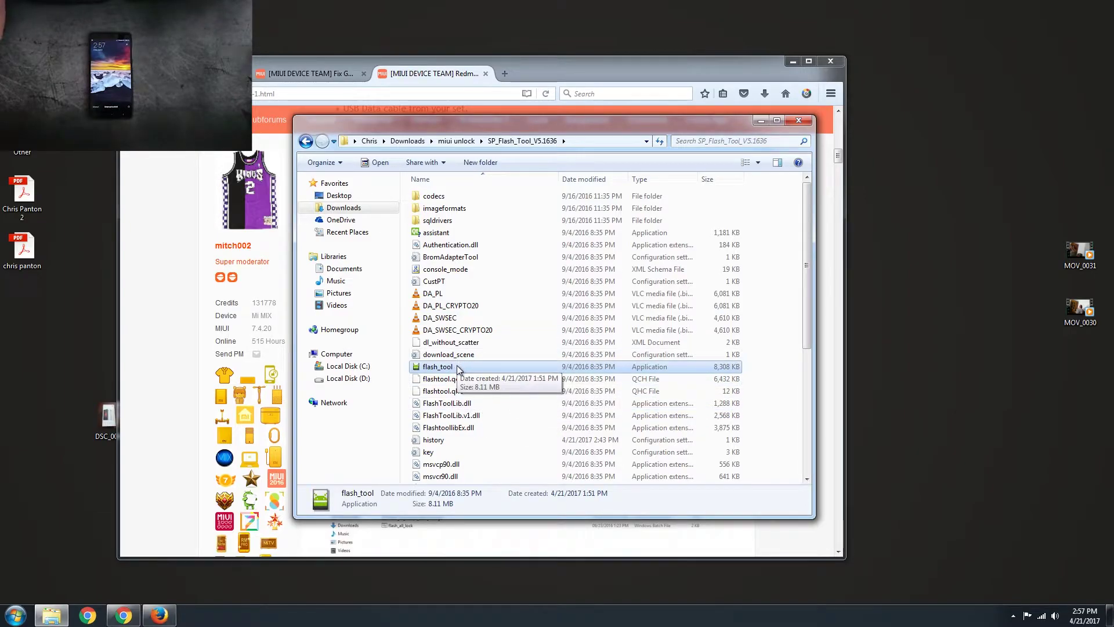
{"action": "right_click", "coordinate": [458, 368]}
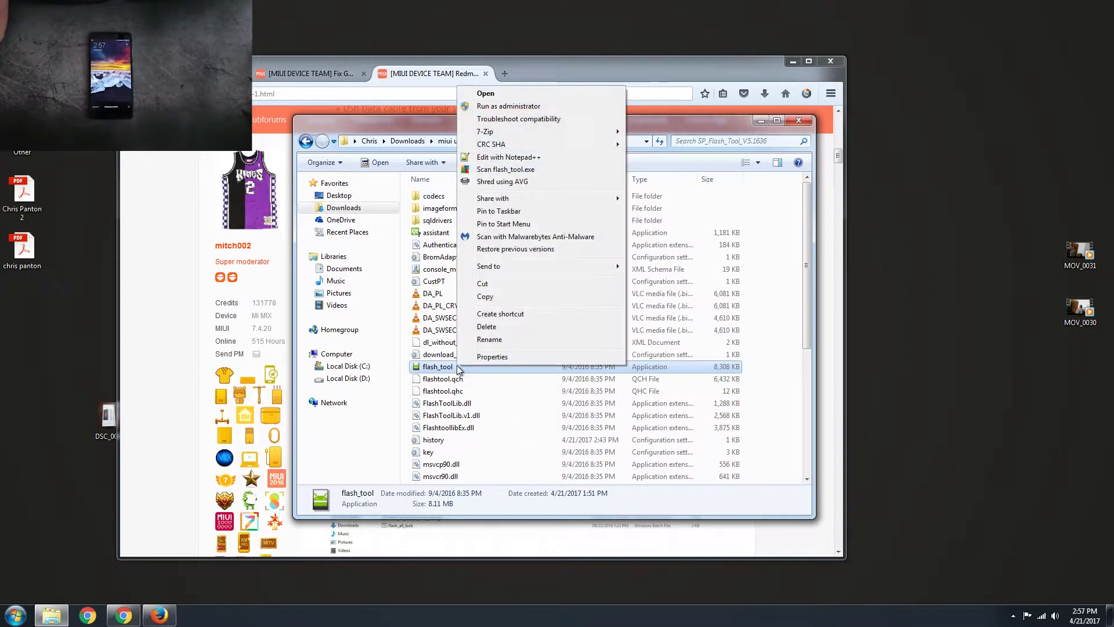
{"action": "left_click", "coordinate": [527, 105]}
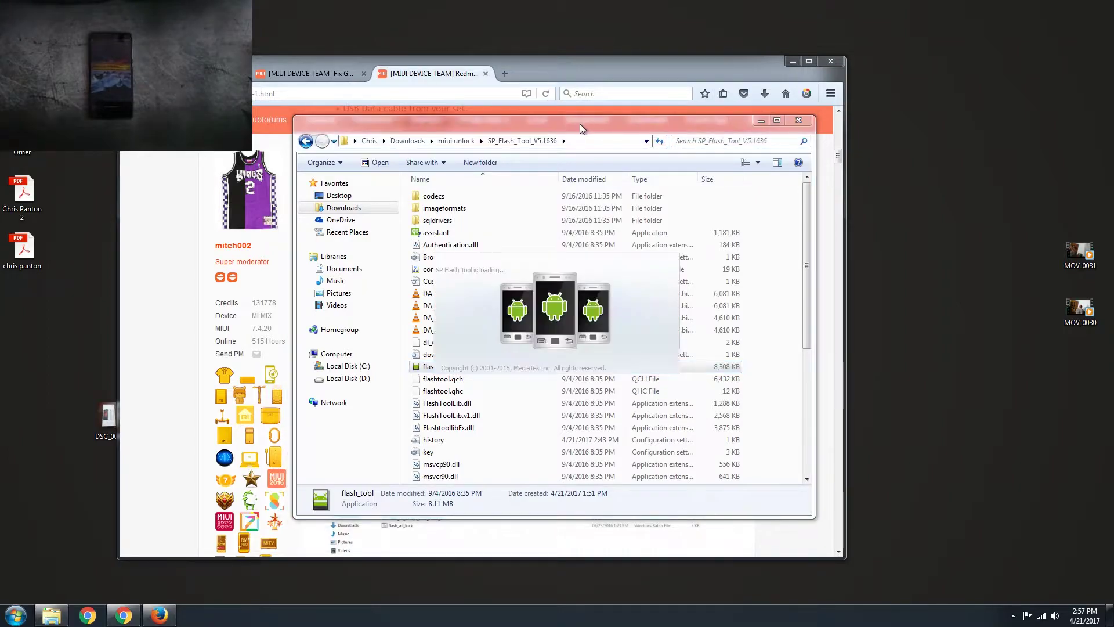
- Move Explorer aside at the miui unlock folder and bring the Redmi Note 4 guide forward
{"action": "left_click_drag", "start_coordinate": [531, 124], "coordinate": [445, 117]}
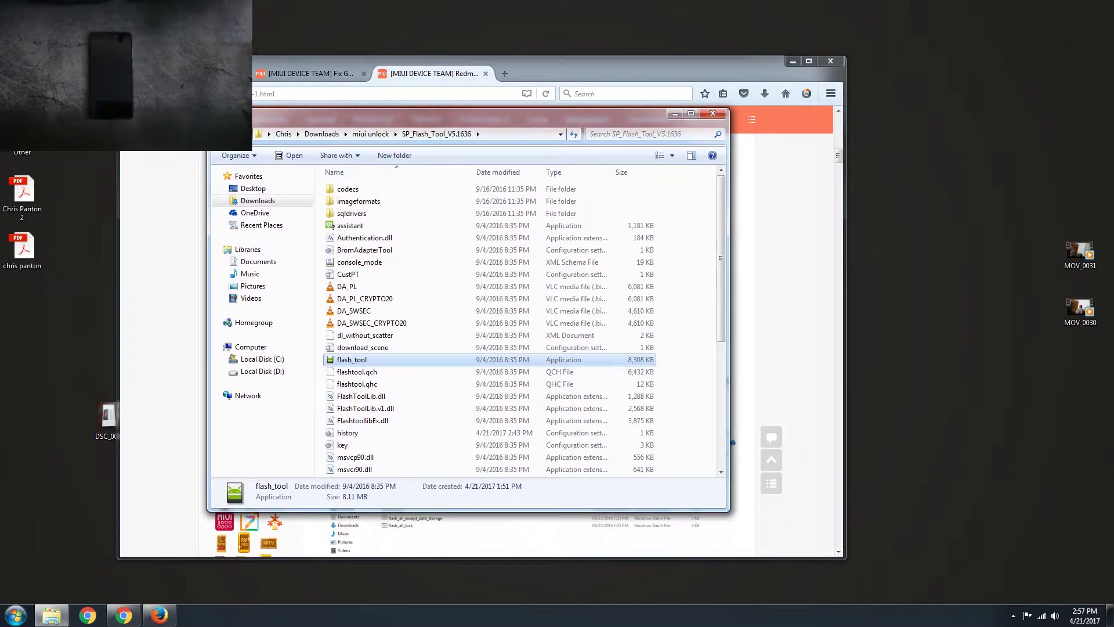
{"action": "left_click", "coordinate": [371, 134]}
{"action": "left_click_drag", "start_coordinate": [302, 114], "coordinate": [267, 117]}
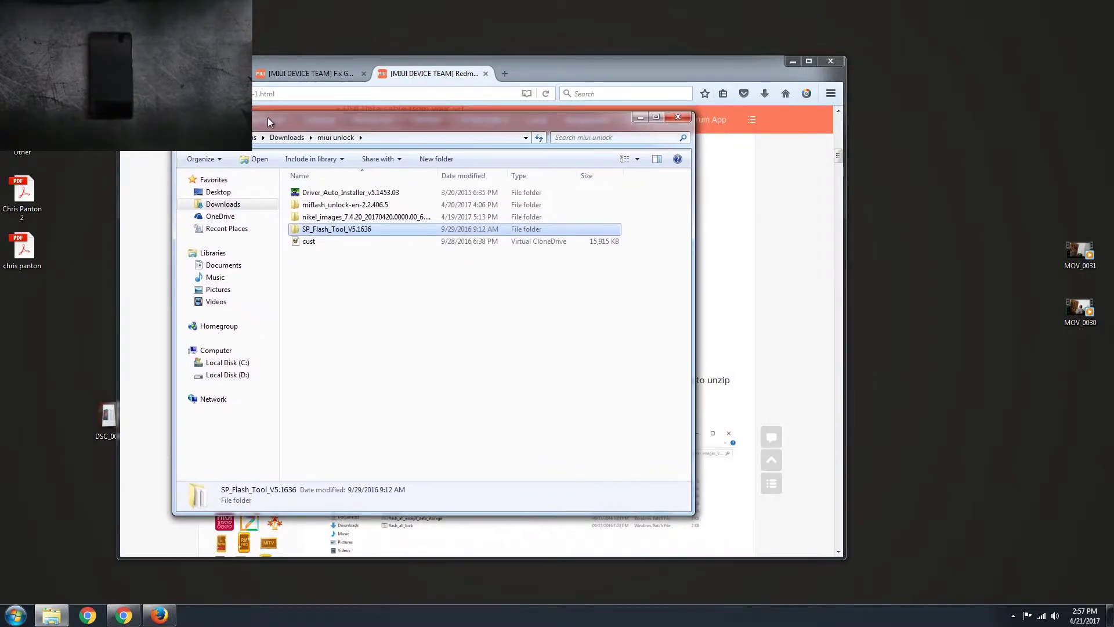
{"action": "left_click", "coordinate": [427, 81]}
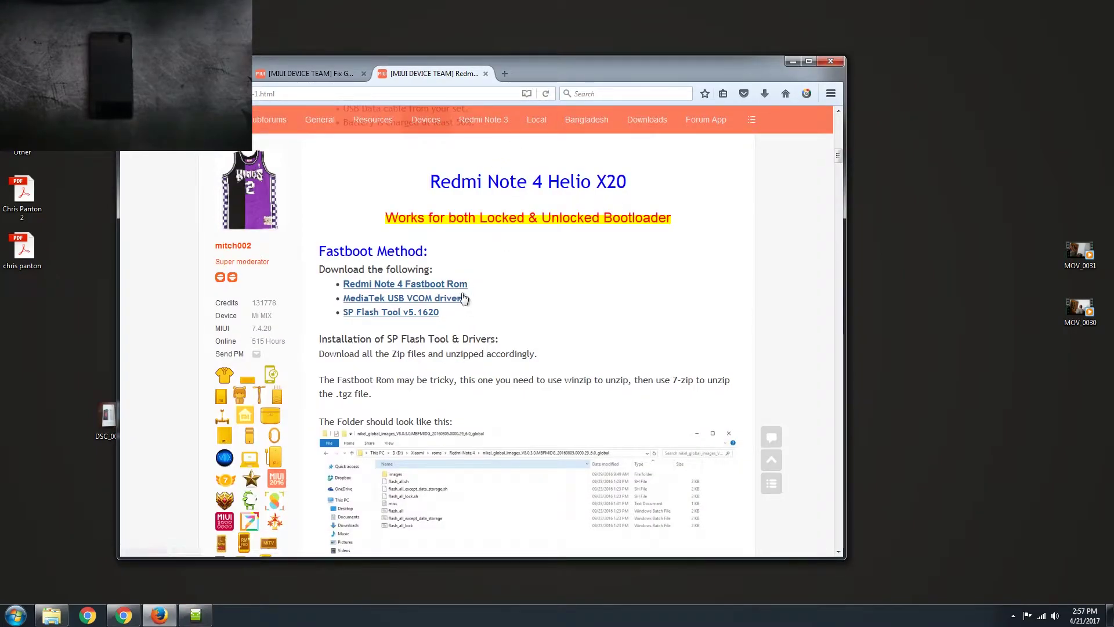
- Open the guide's Redmi Note 4 Fastboot ROM link in a new tab
{"action": "scroll", "coordinate": [460, 294], "scroll_direction": "down", "scroll_amount": 1}
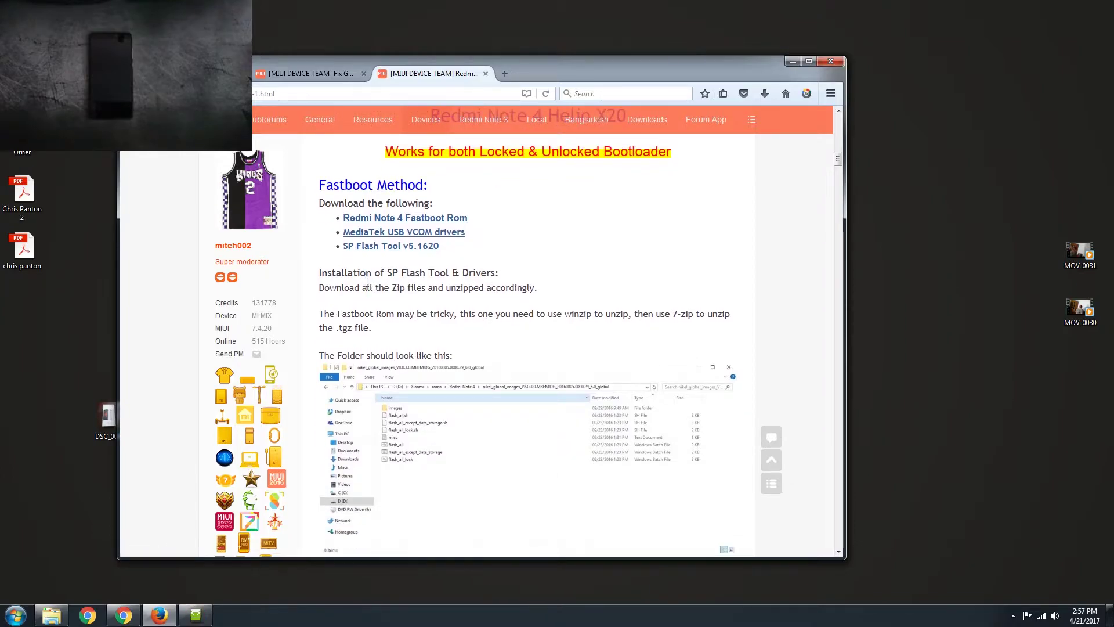
{"action": "scroll", "coordinate": [442, 302], "scroll_direction": "down", "scroll_amount": 4}
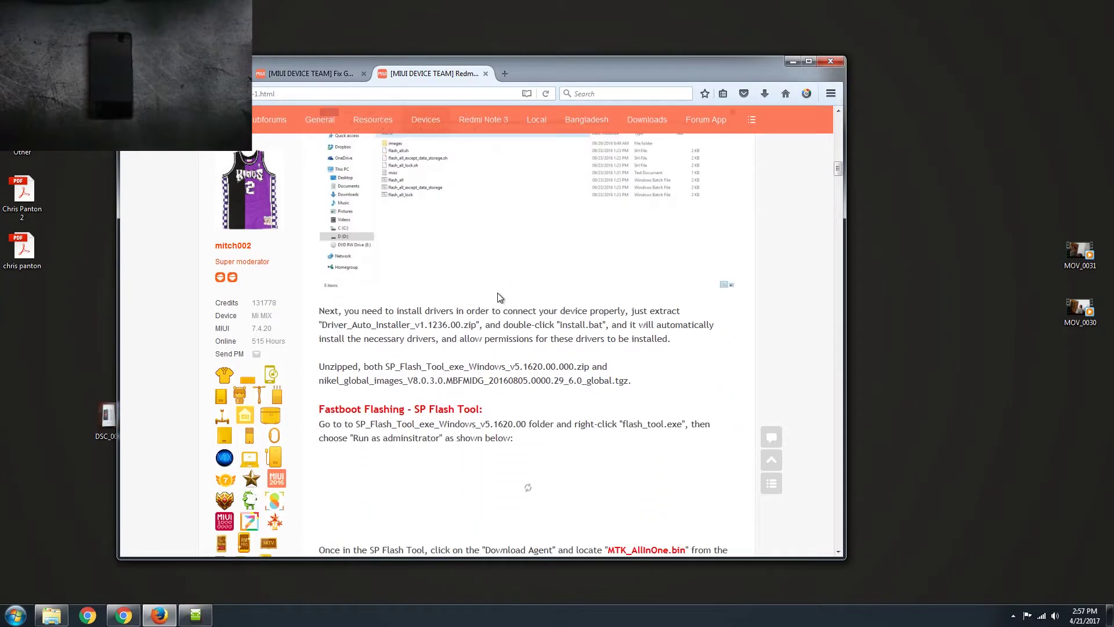
{"action": "scroll", "coordinate": [451, 399], "scroll_direction": "up", "scroll_amount": 5}
{"action": "middle_click", "coordinate": [411, 351]}
{"action": "left_click", "coordinate": [534, 70]}
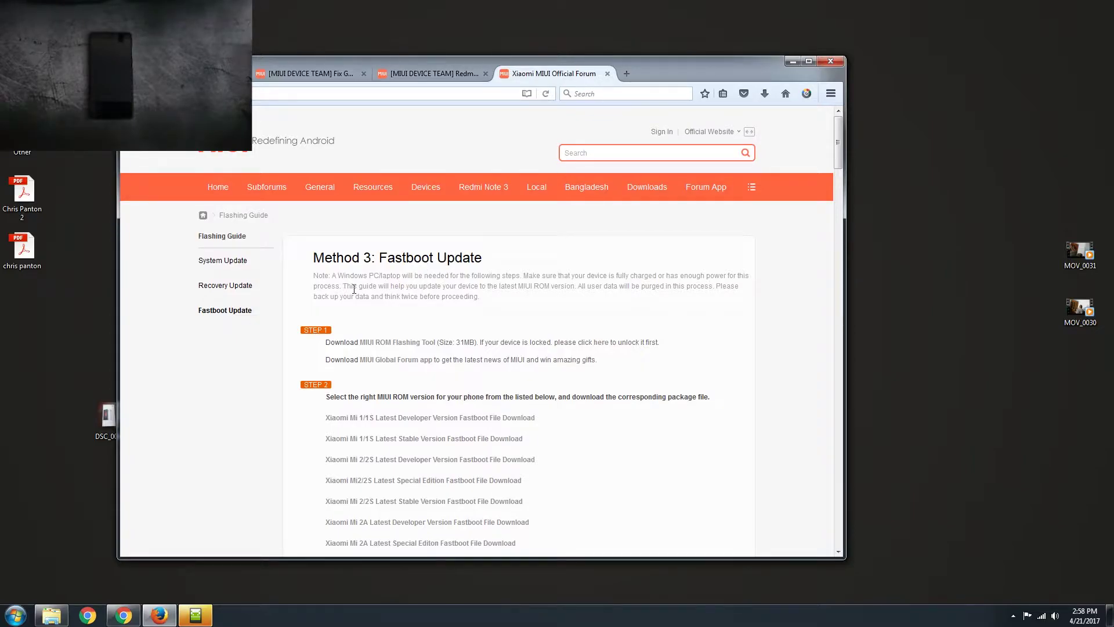
- Start downloading the Redmi Note 4 Latest China Developer fastboot ROM from the official list
{"action": "scroll", "coordinate": [537, 264], "scroll_direction": "down", "scroll_amount": 2}
{"action": "scroll", "coordinate": [534, 273], "scroll_direction": "down", "scroll_amount": 3}
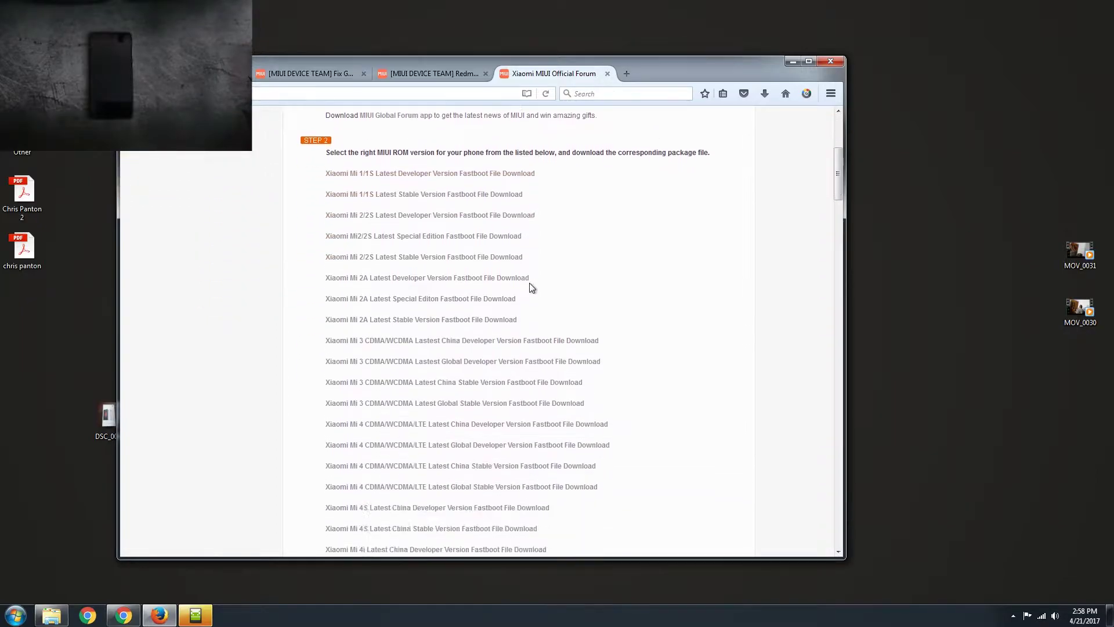
{"action": "left_click", "coordinate": [427, 72]}
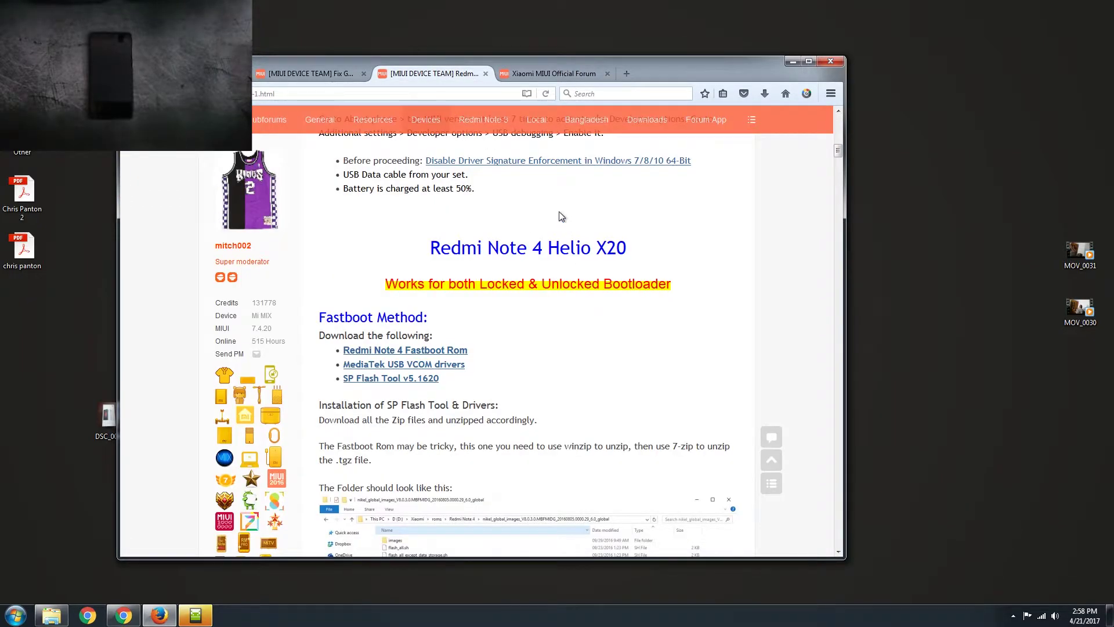
{"action": "left_click", "coordinate": [522, 73]}
{"action": "scroll", "coordinate": [534, 276], "scroll_direction": "down", "scroll_amount": 5}
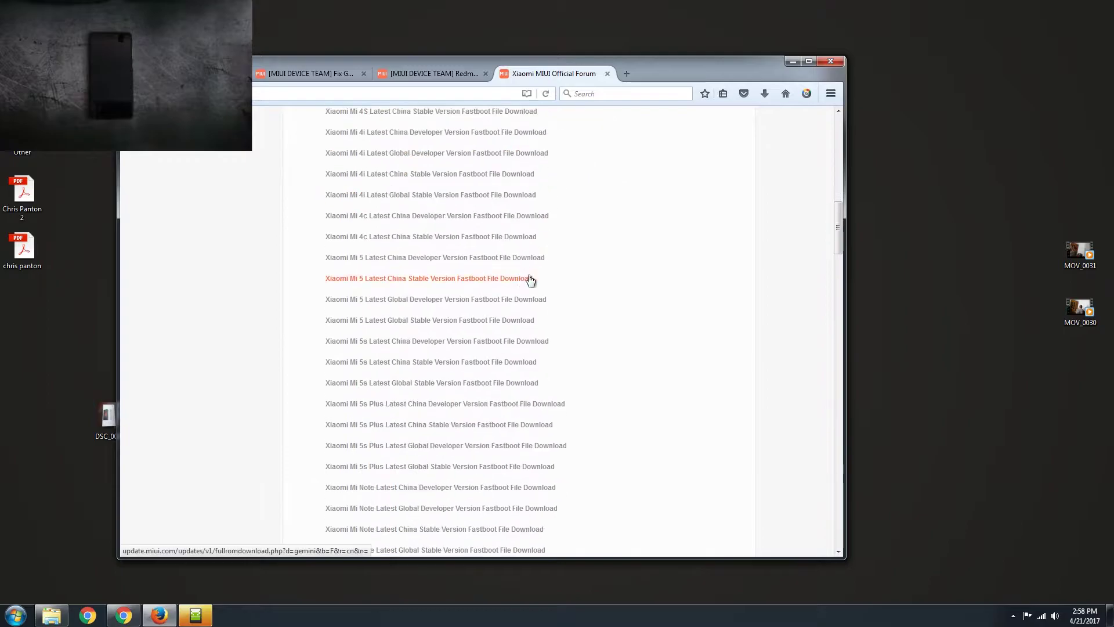
{"action": "scroll", "coordinate": [534, 276], "scroll_direction": "down", "scroll_amount": 6}
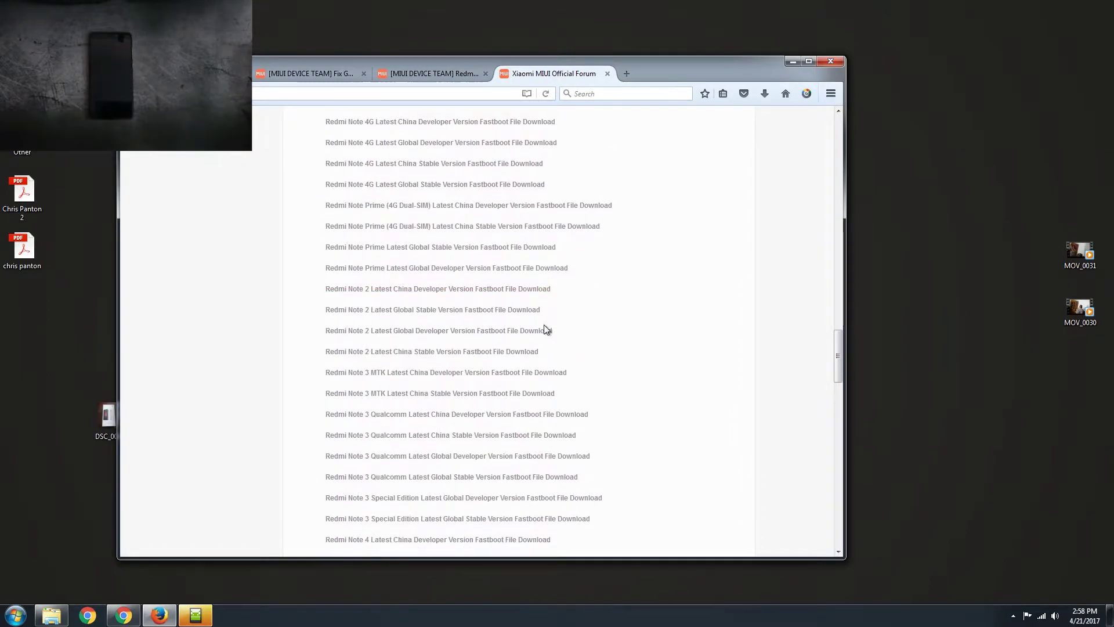
{"action": "scroll", "coordinate": [545, 329], "scroll_direction": "down", "scroll_amount": 5}
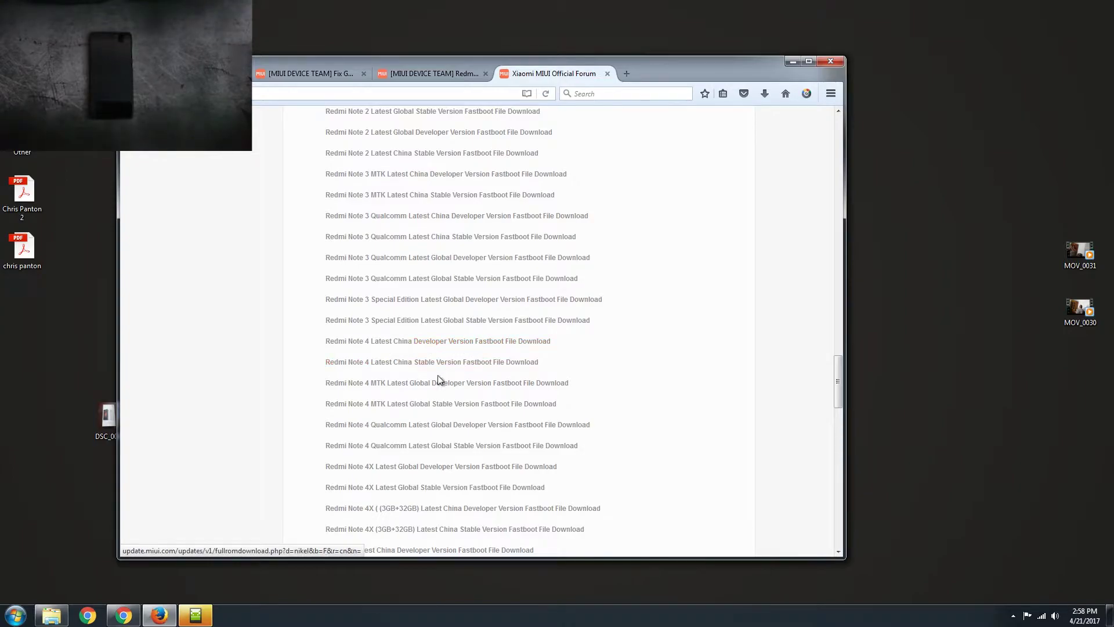
{"action": "left_click", "coordinate": [397, 391]}
- Open the folder containing the finished 2.0 GB nikel_images_7.4.20 download from Firefox's download list
{"action": "left_click", "coordinate": [764, 93]}
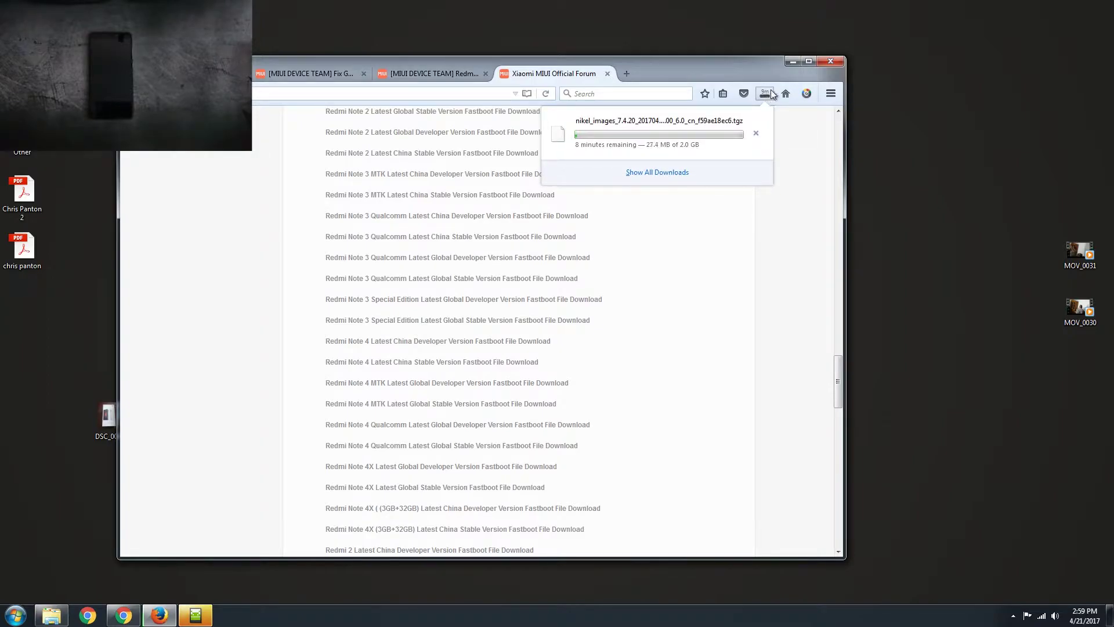
{"action": "left_click", "coordinate": [799, 185]}
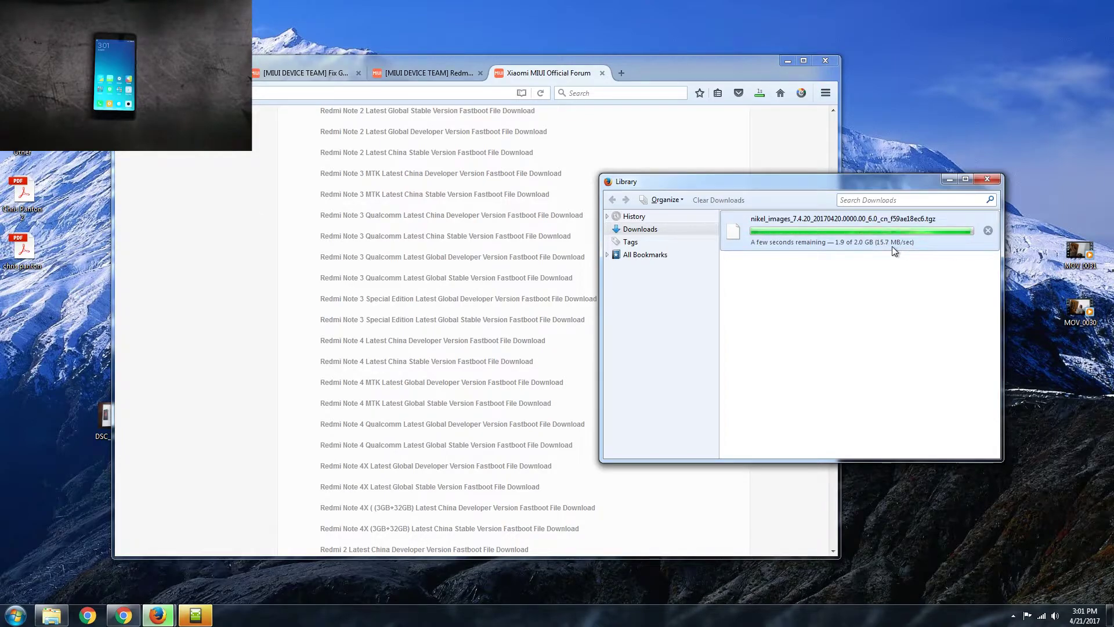
{"action": "right_click", "coordinate": [875, 238]}
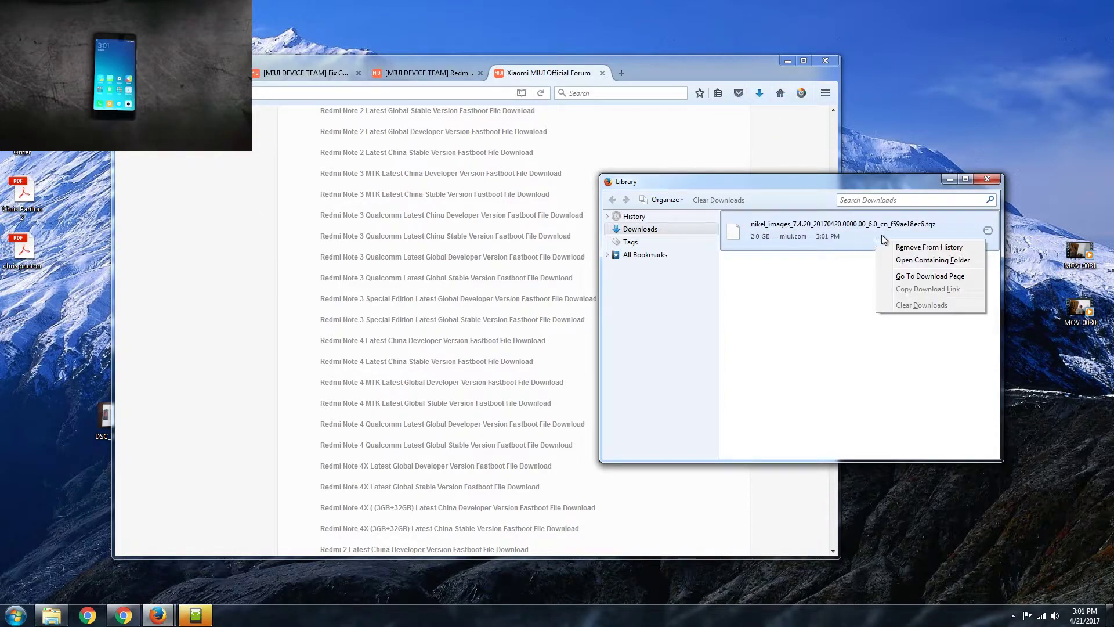
{"action": "left_click", "coordinate": [925, 265]}
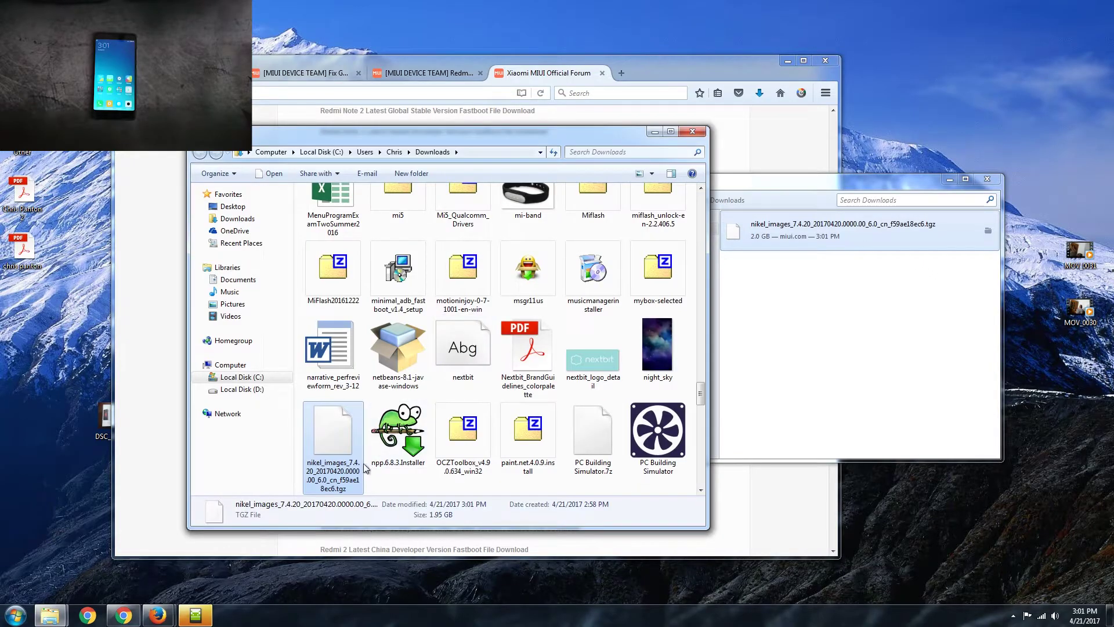
{"action": "right_click", "coordinate": [332, 433]}
{"action": "mouse_move", "coordinate": [392, 230]}
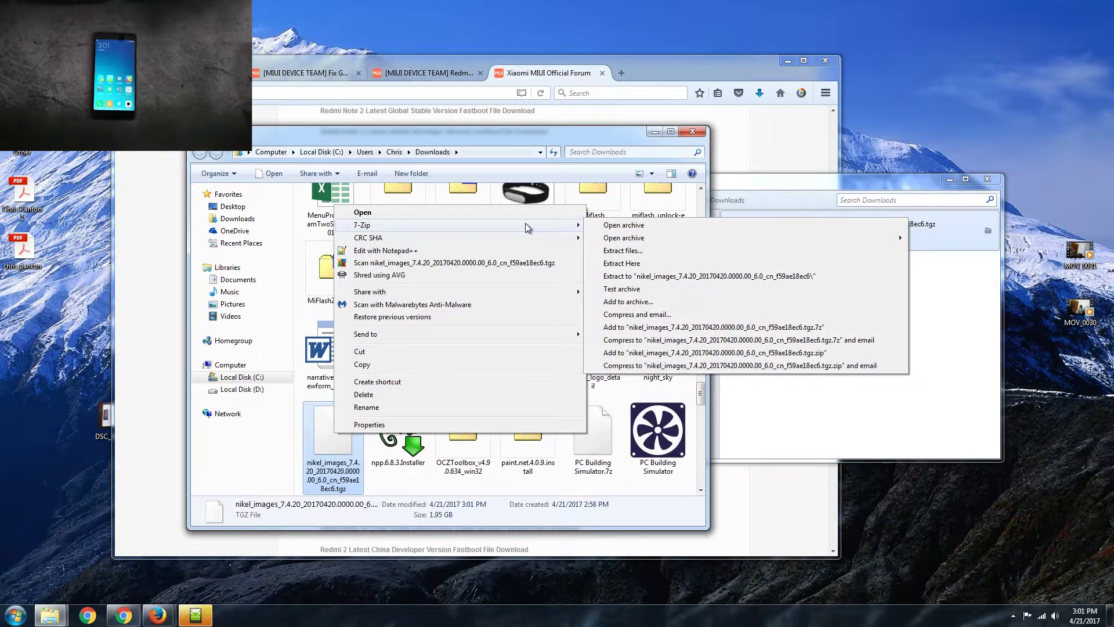
- Open the ROM .tgz in 7-Zip and start extracting the nikel_images .tar inside
{"action": "left_click", "coordinate": [624, 224]}
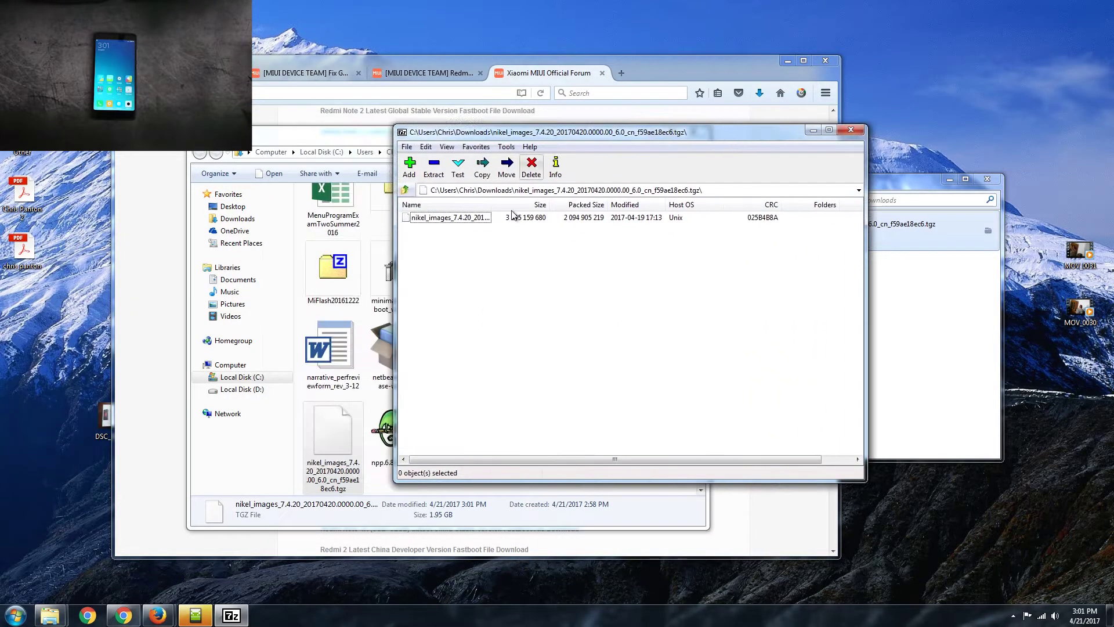
{"action": "left_click", "coordinate": [440, 219]}
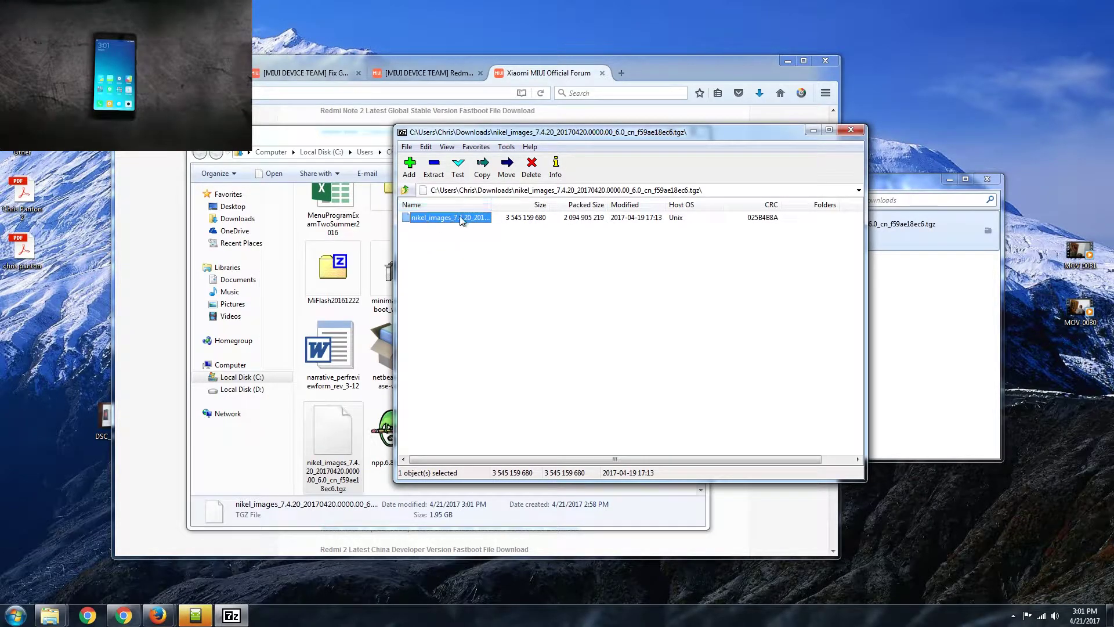
{"action": "left_click", "coordinate": [439, 168]}
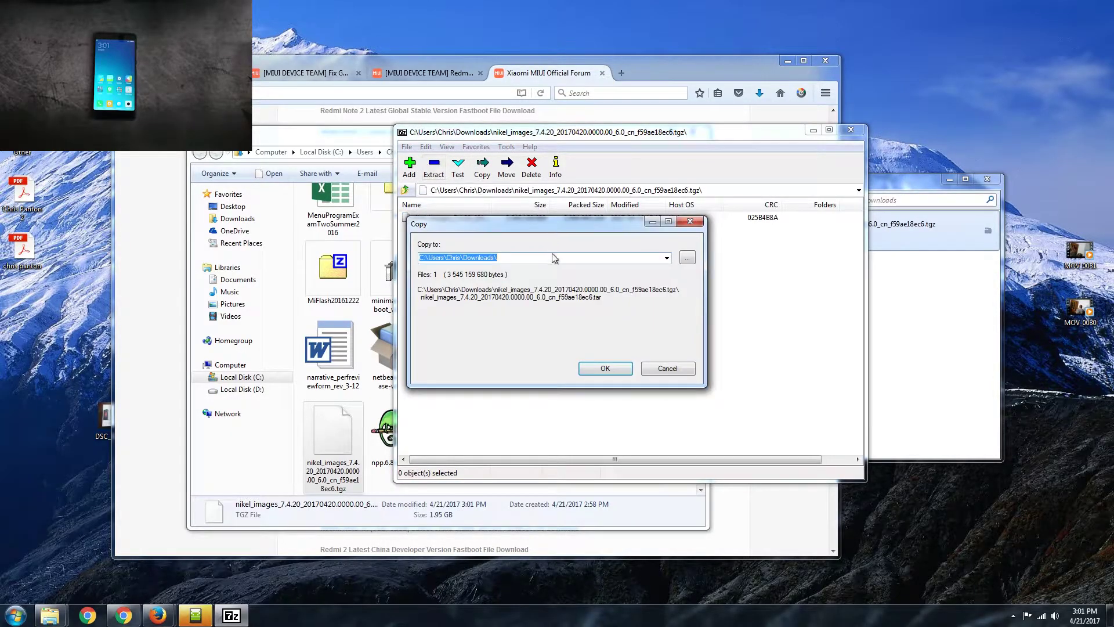
- Extract the .tar to the Desktop as the destination folder
{"action": "left_click", "coordinate": [666, 257]}
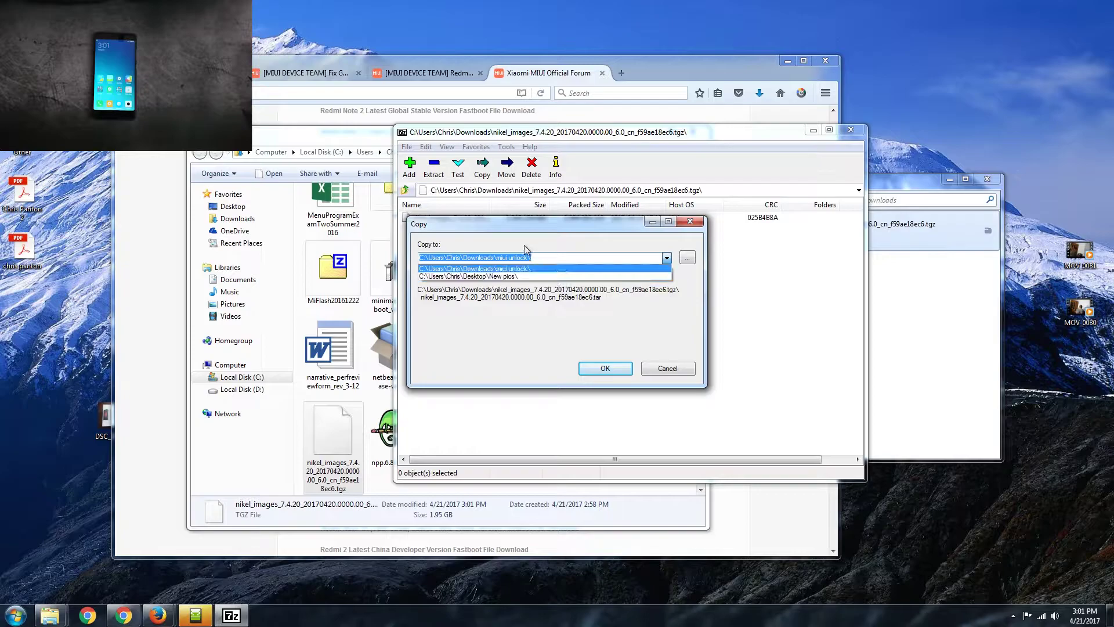
{"action": "left_click", "coordinate": [522, 270]}
{"action": "left_click", "coordinate": [686, 257]}
{"action": "scroll", "coordinate": [632, 279], "scroll_direction": "up", "scroll_amount": 10}
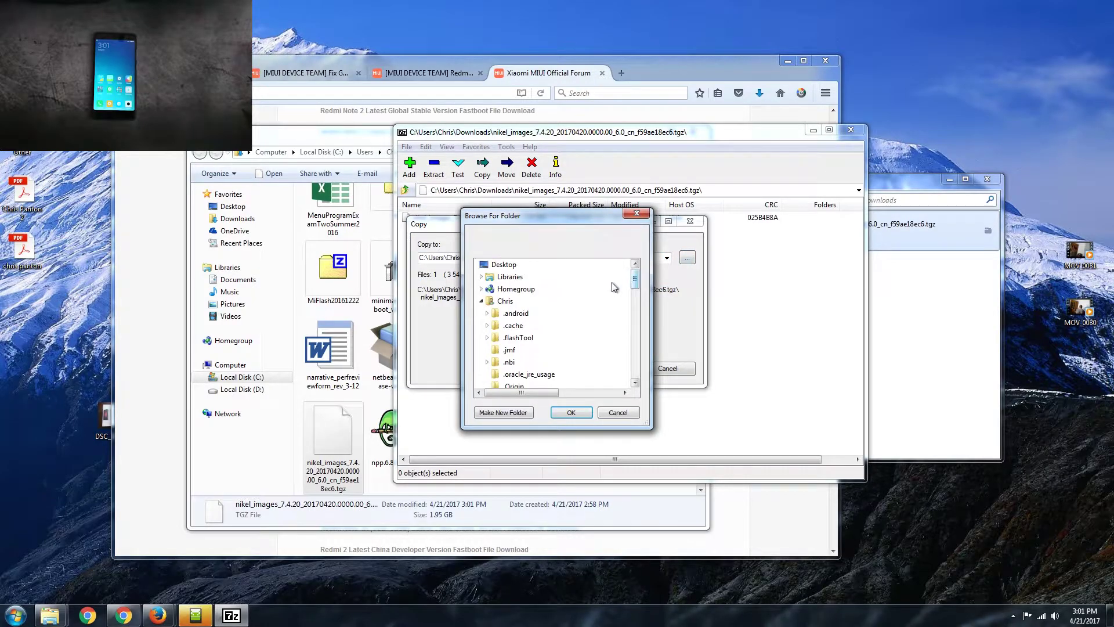
{"action": "left_click", "coordinate": [513, 266]}
{"action": "left_click", "coordinate": [571, 412]}
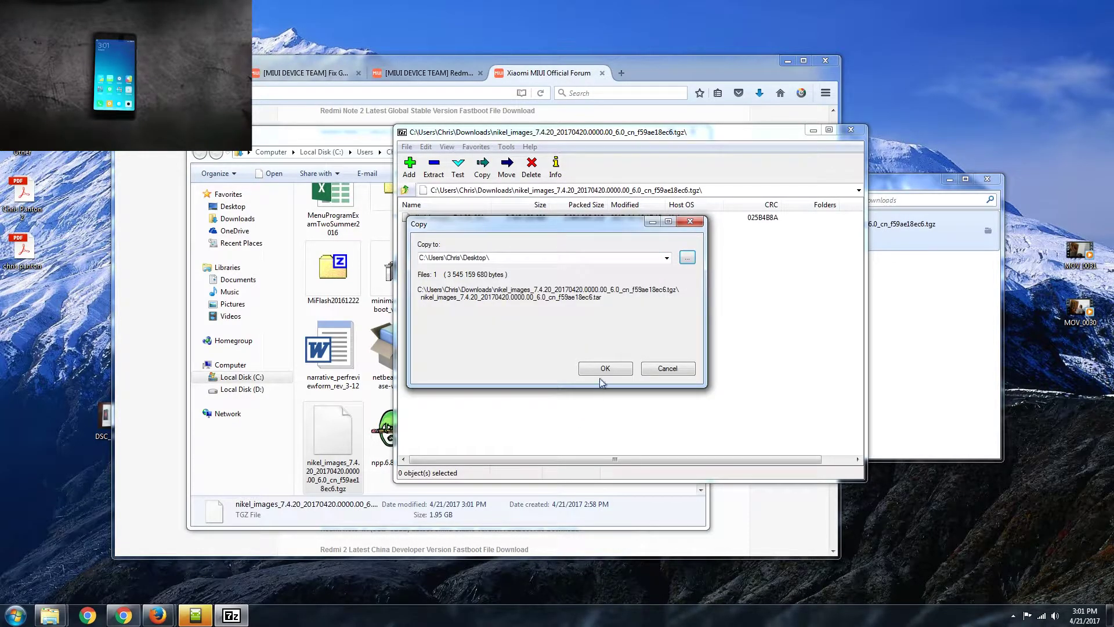
{"action": "left_click", "coordinate": [605, 368]}
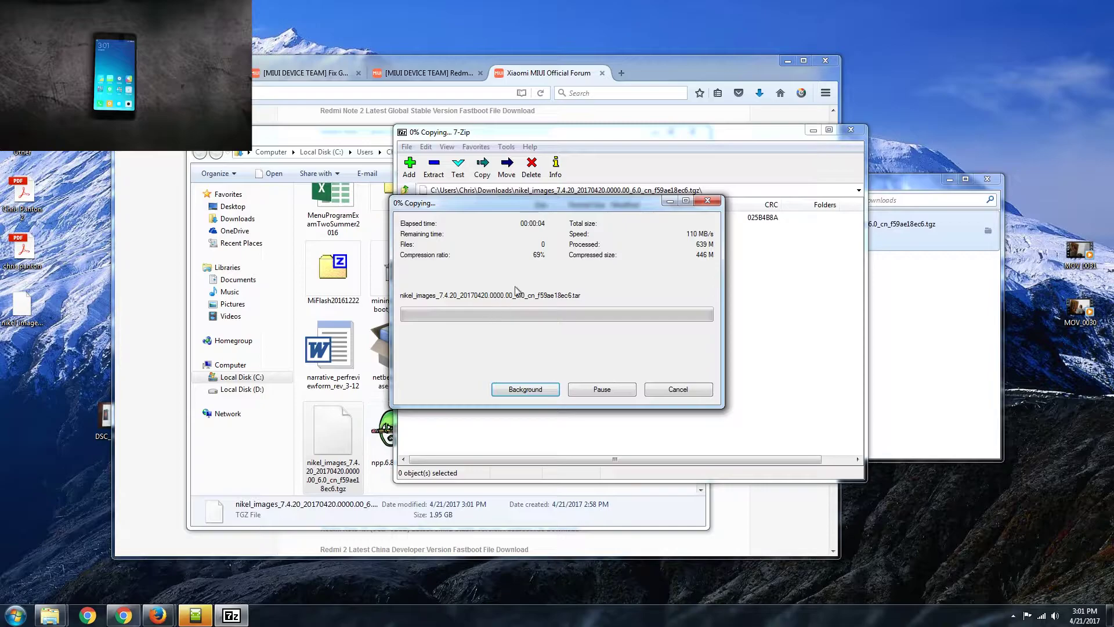
{"action": "left_click", "coordinate": [707, 200]}
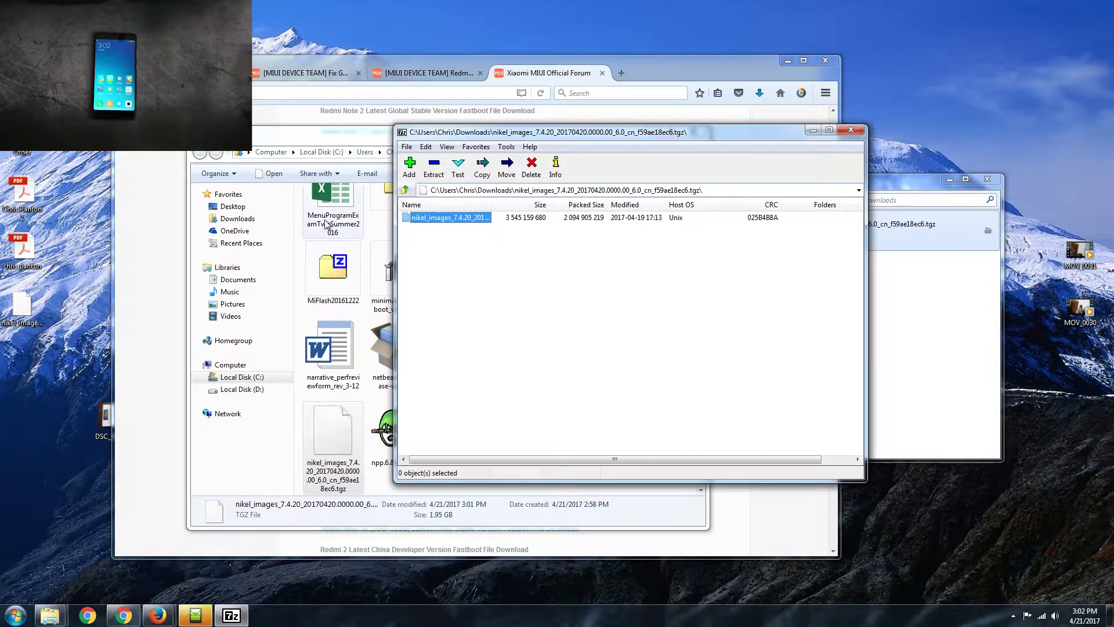
{"action": "left_click", "coordinate": [850, 129]}
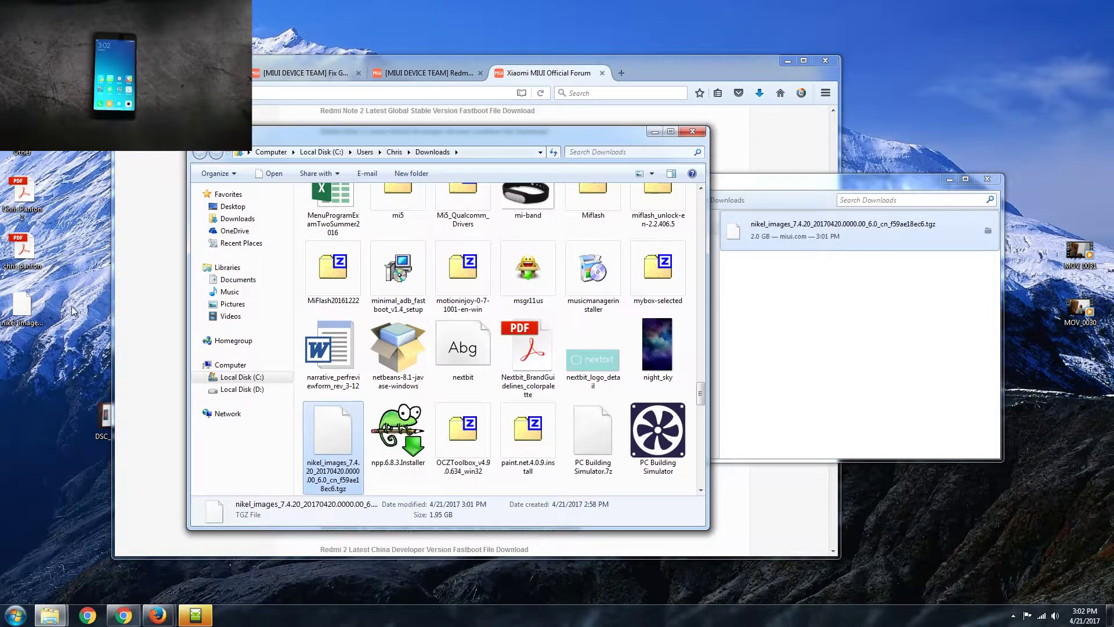
{"action": "right_click", "coordinate": [40, 314]}
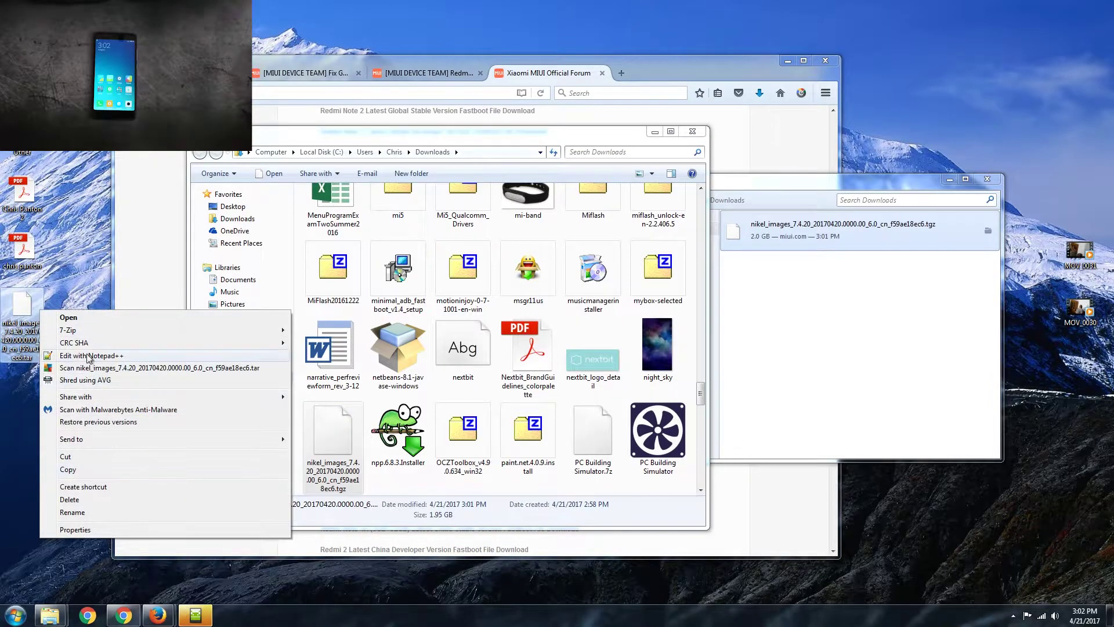
{"action": "mouse_move", "coordinate": [87, 330]}
{"action": "mouse_move", "coordinate": [319, 342]}
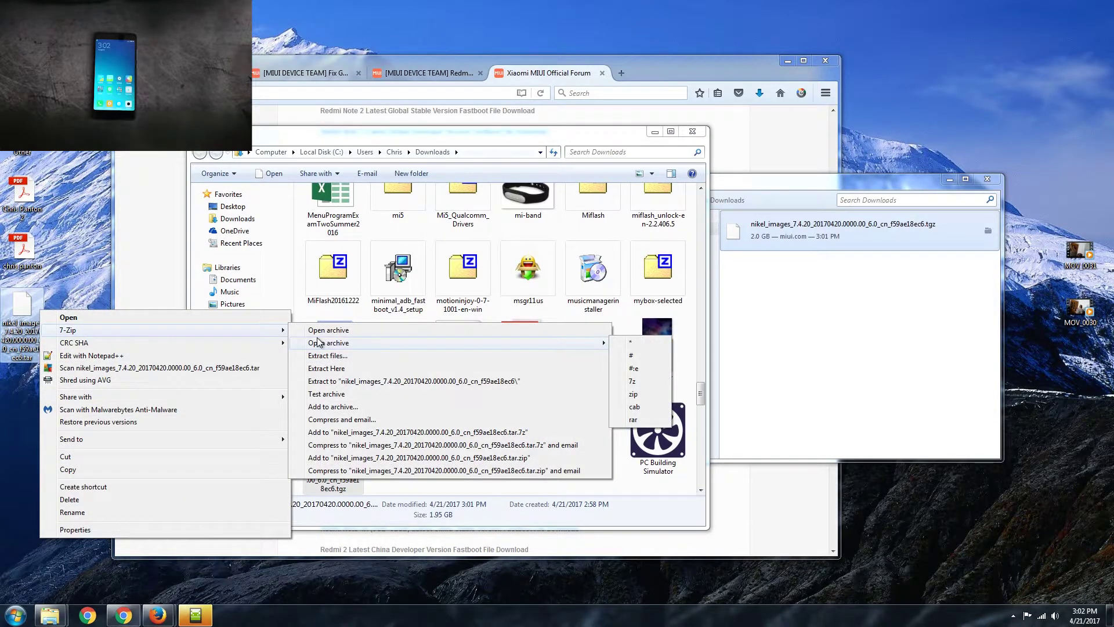
{"action": "left_click", "coordinate": [326, 329]}
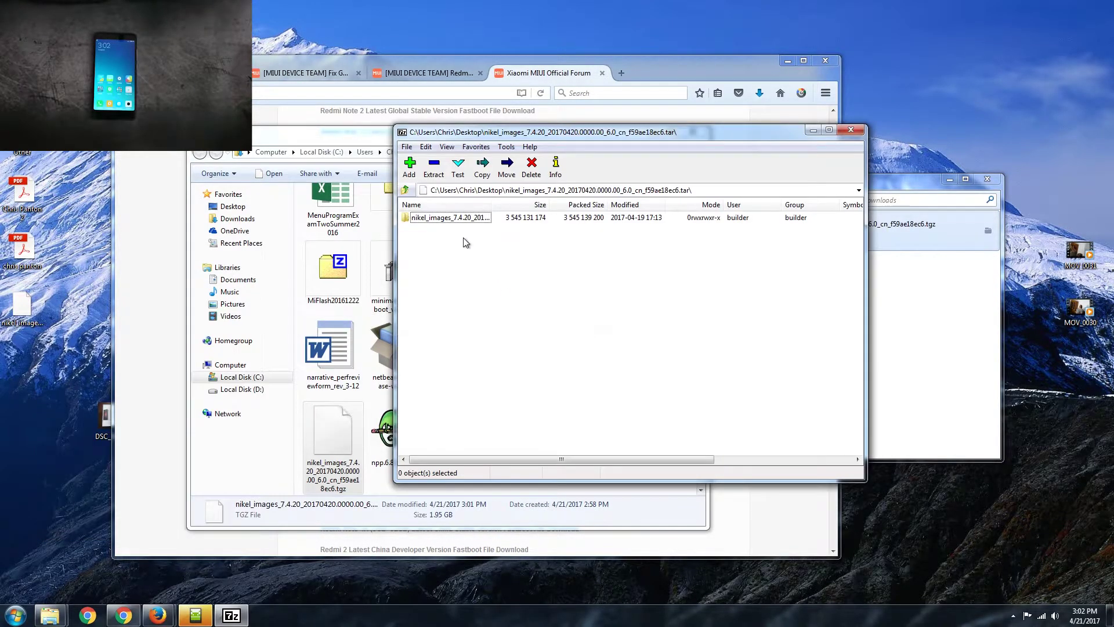
{"action": "left_click", "coordinate": [445, 226]}
{"action": "double_click", "coordinate": [439, 220]}
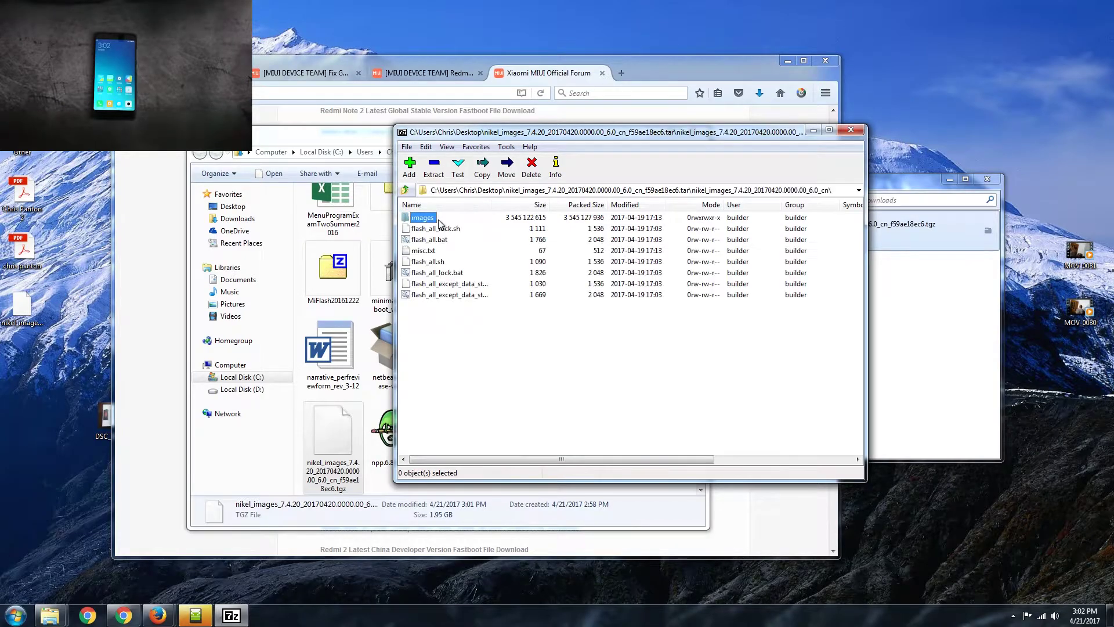
{"action": "left_click", "coordinate": [405, 189]}
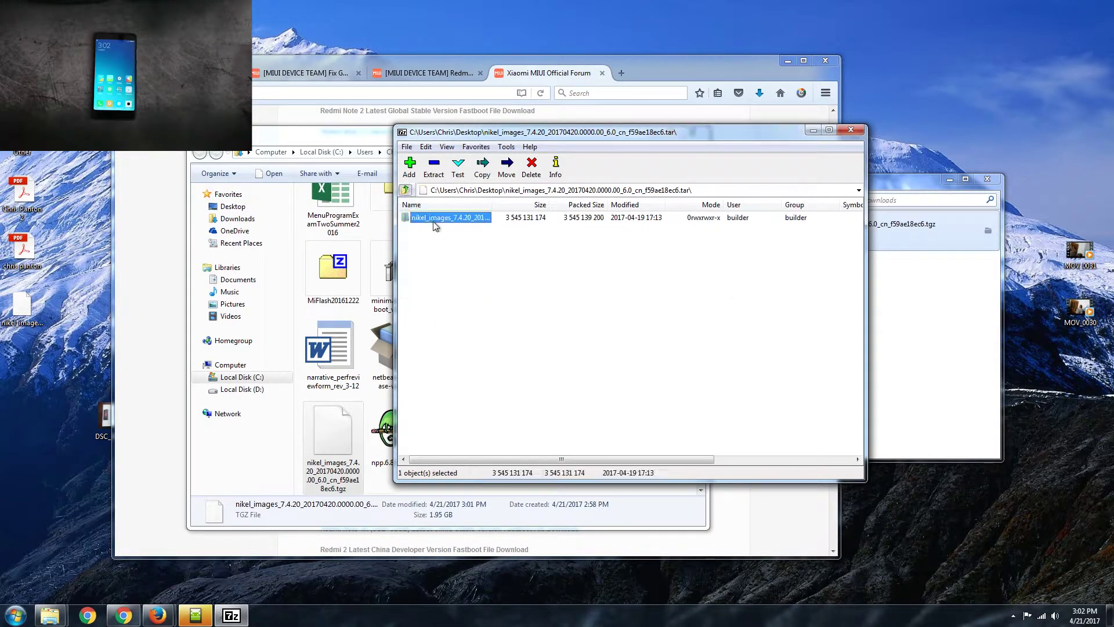
{"action": "left_click", "coordinate": [436, 221]}
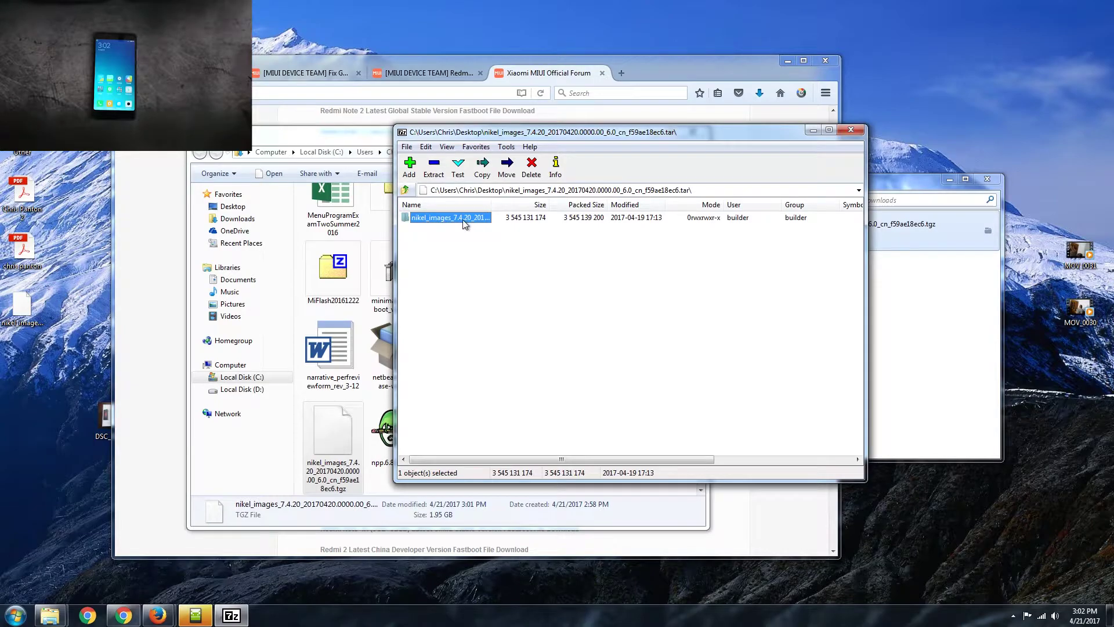
{"action": "double_click", "coordinate": [461, 219]}
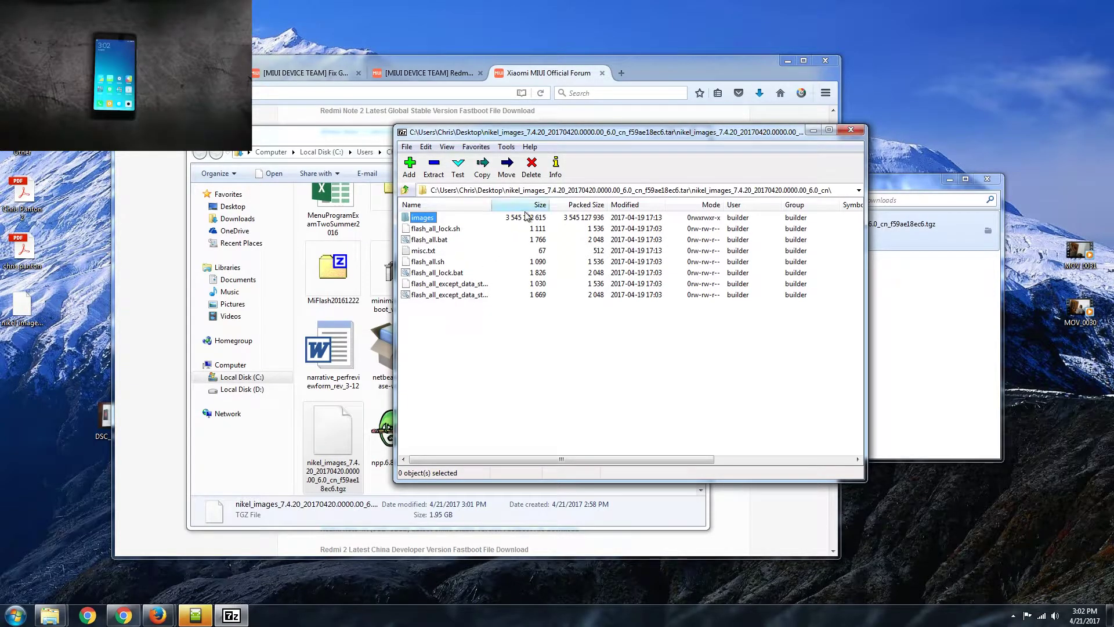
{"action": "double_click", "coordinate": [436, 219]}
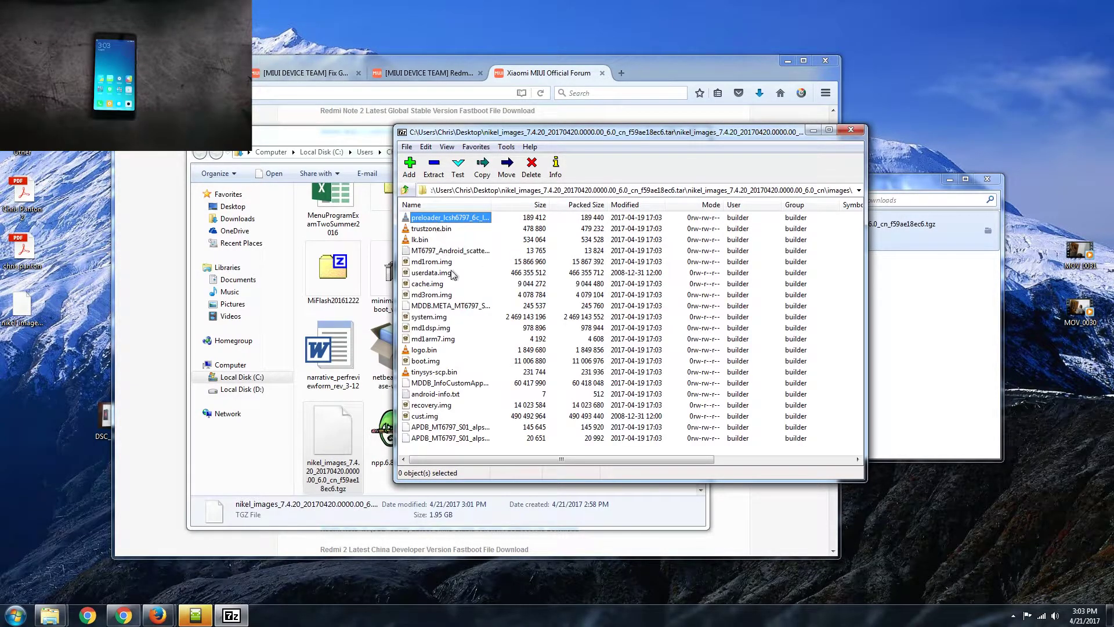
{"action": "left_click", "coordinate": [405, 191]}
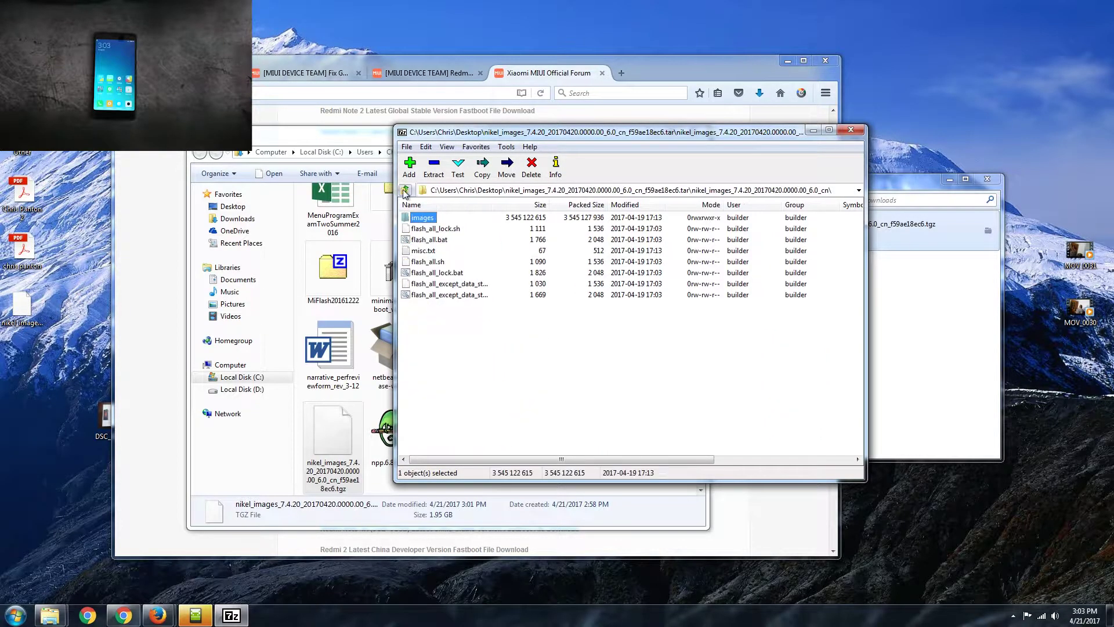
{"action": "left_click", "coordinate": [405, 191]}
{"action": "left_click", "coordinate": [850, 130]}
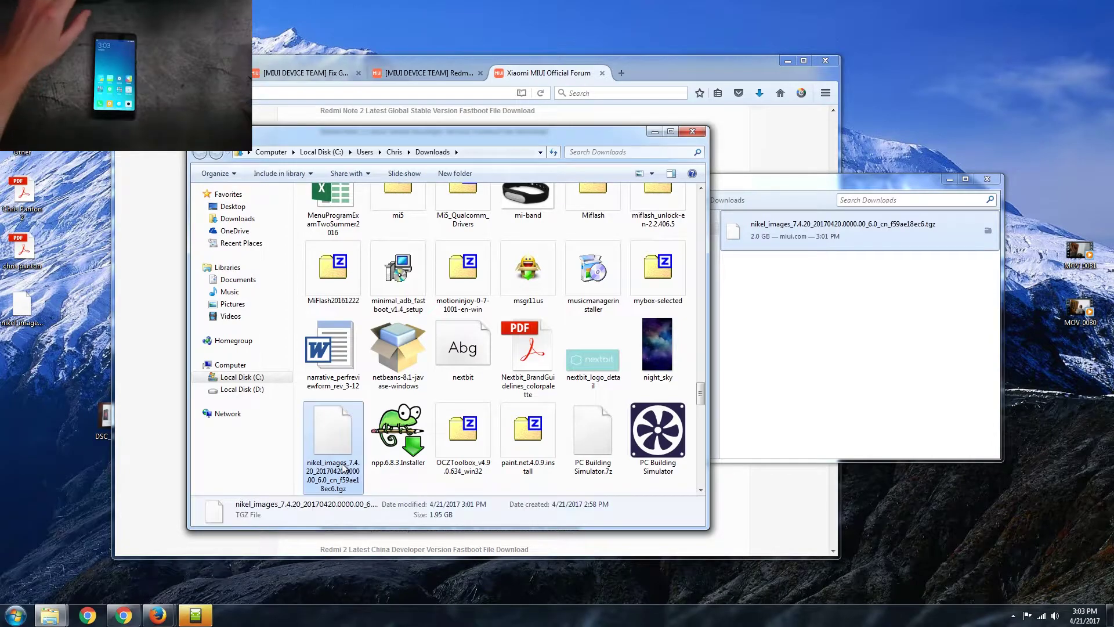
- Delete the downloaded .tgz from Downloads and the .tar copy from the Desktop
{"action": "key", "text": "Delete"}
{"action": "key", "text": "Return"}
{"action": "left_click", "coordinate": [23, 313]}
{"action": "key", "text": "Delete"}
{"action": "key", "text": "Return"}
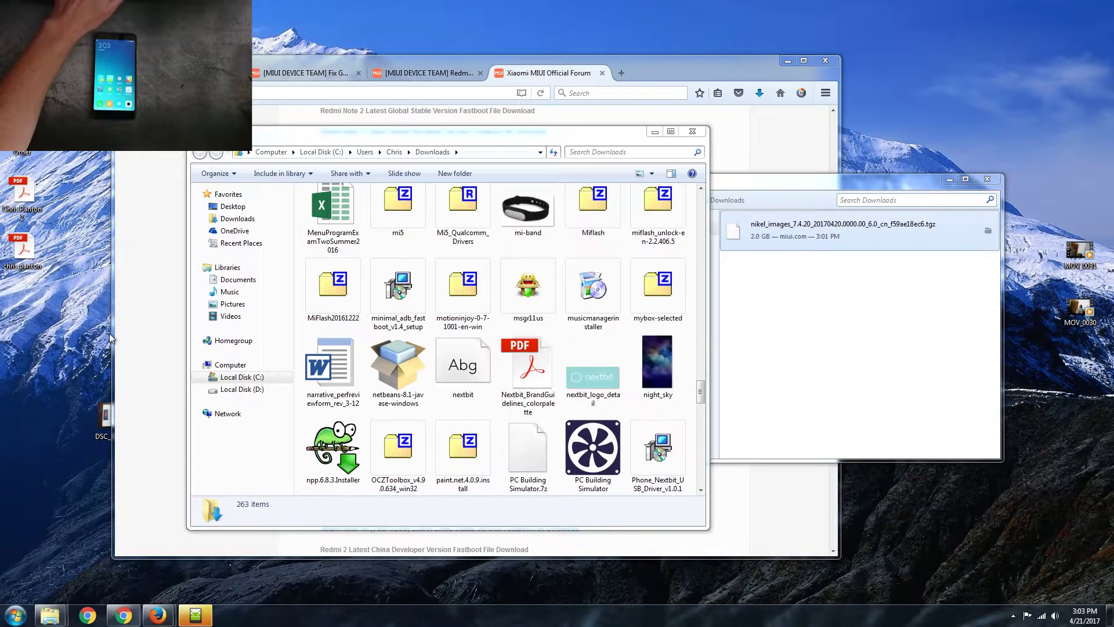
- In miui unlock, open nikel_images_7.4.20_20170420.0000.00_6.0_cn and peek into its images subfolder
{"action": "mouse_move", "coordinate": [50, 615]}
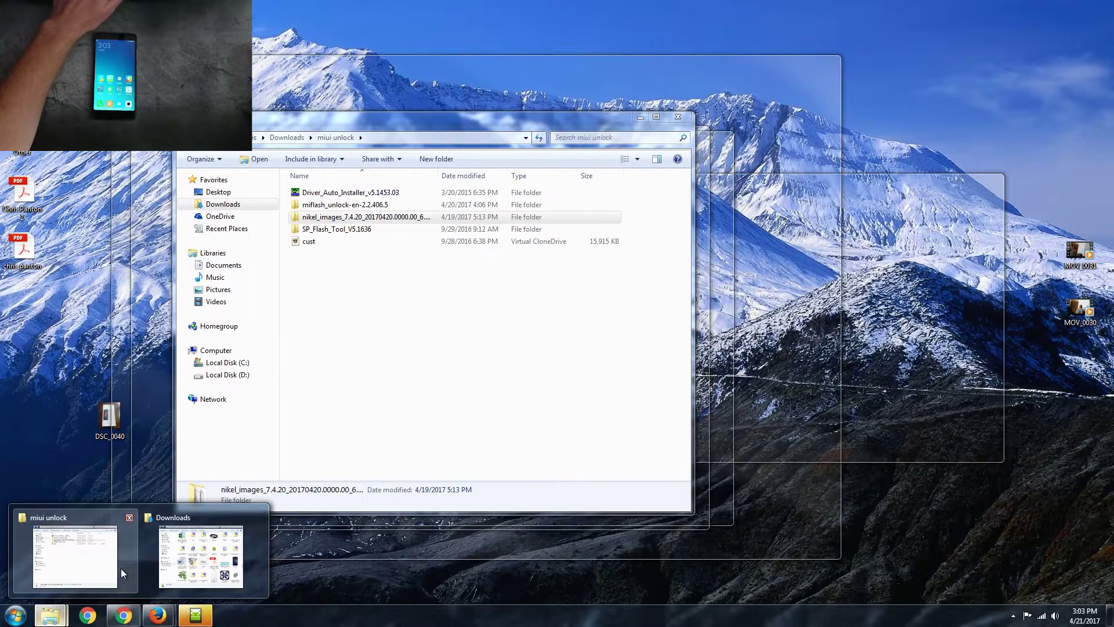
{"action": "left_click", "coordinate": [120, 569]}
{"action": "left_click", "coordinate": [486, 276]}
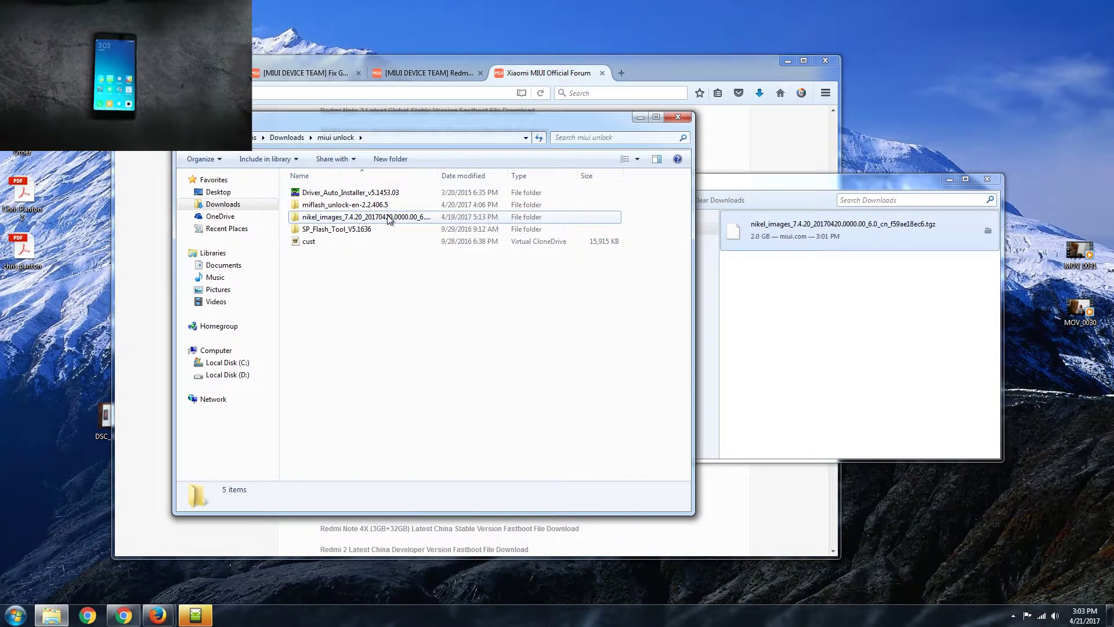
{"action": "double_click", "coordinate": [387, 218]}
{"action": "double_click", "coordinate": [330, 193]}
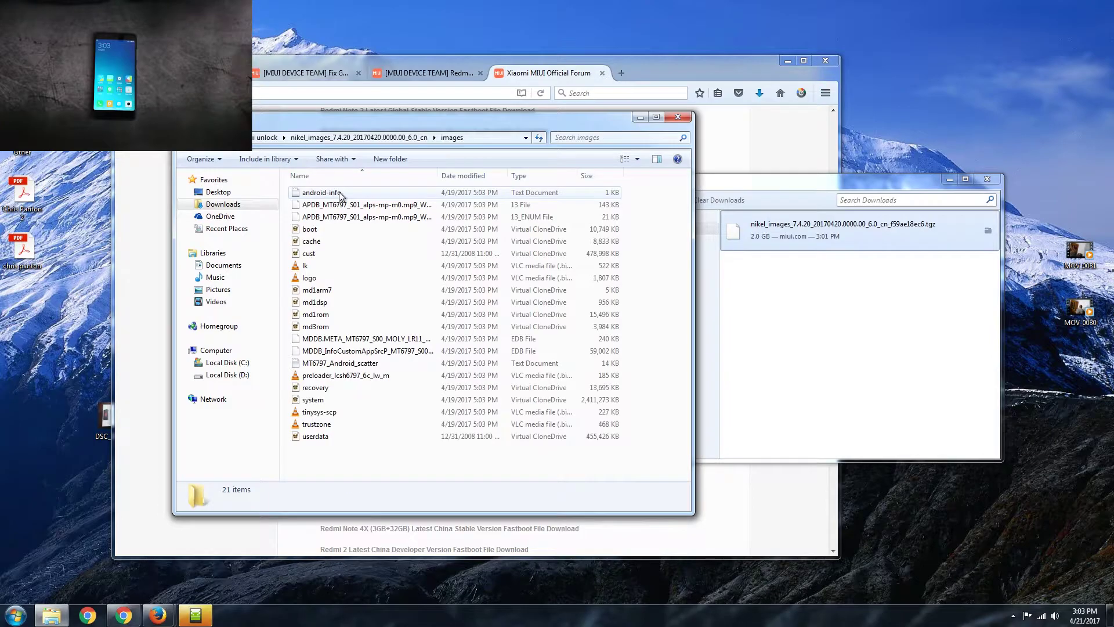
{"action": "key", "text": "BackSpace"}
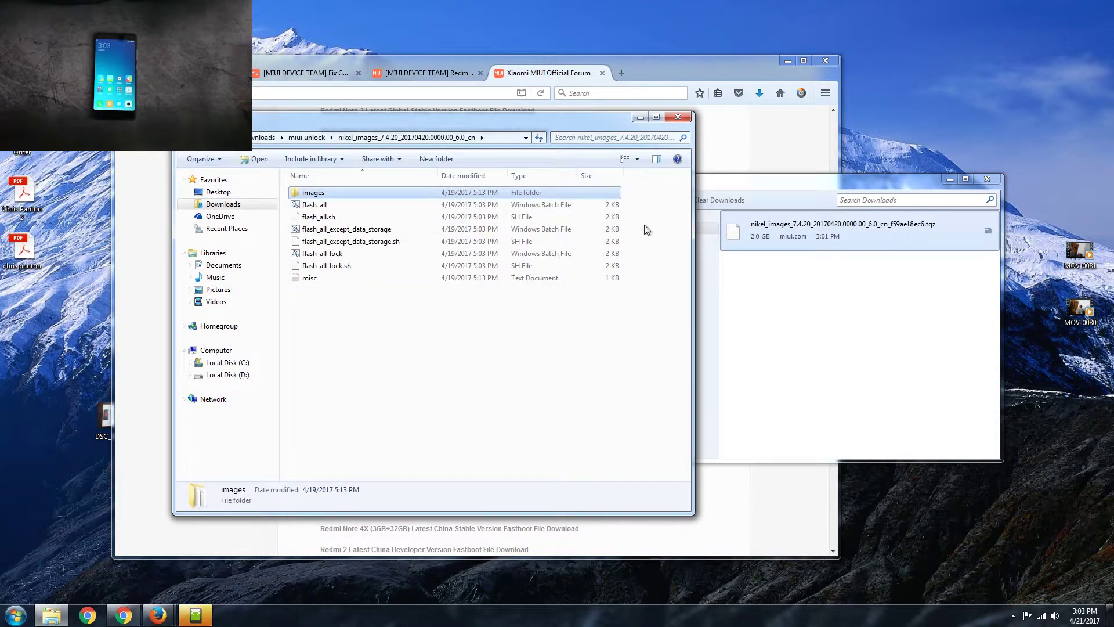
{"action": "left_click", "coordinate": [200, 608]}
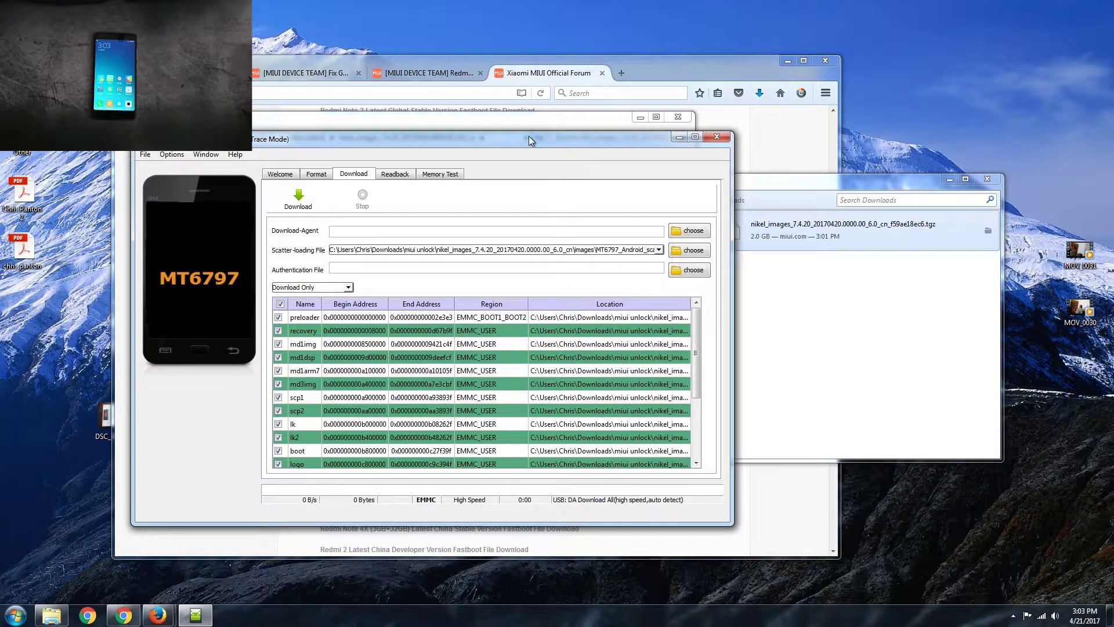
- Arrange the windows and load MTK_AllInOne_DA.bin as SP Flash Tool's Download-Agent
{"action": "left_click_drag", "start_coordinate": [527, 136], "coordinate": [776, 121]}
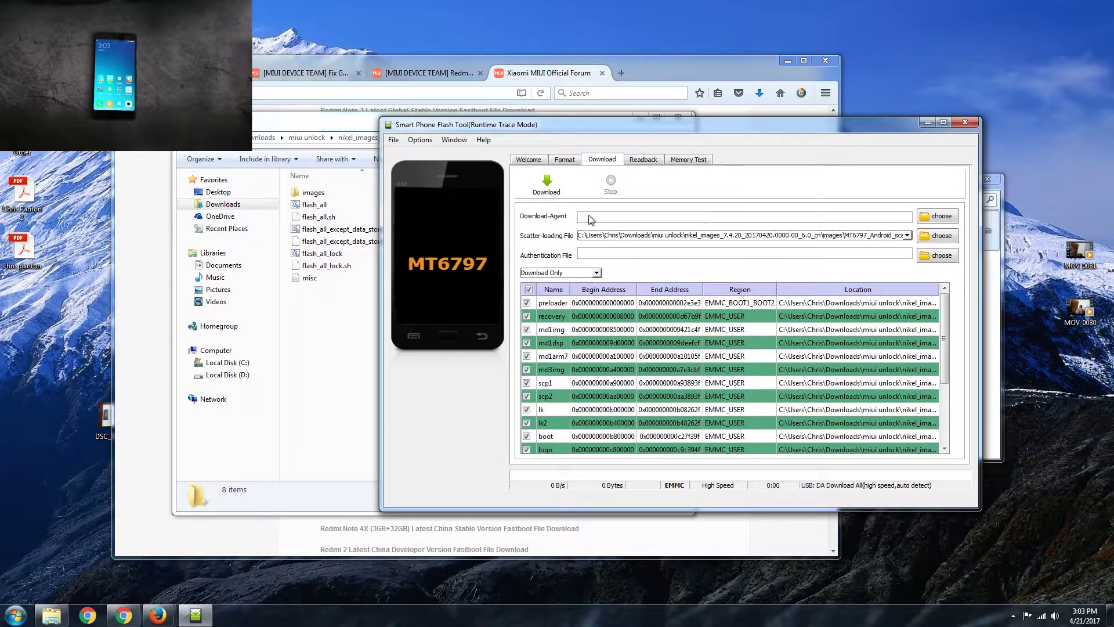
{"action": "left_click_drag", "start_coordinate": [356, 141], "coordinate": [444, 129]}
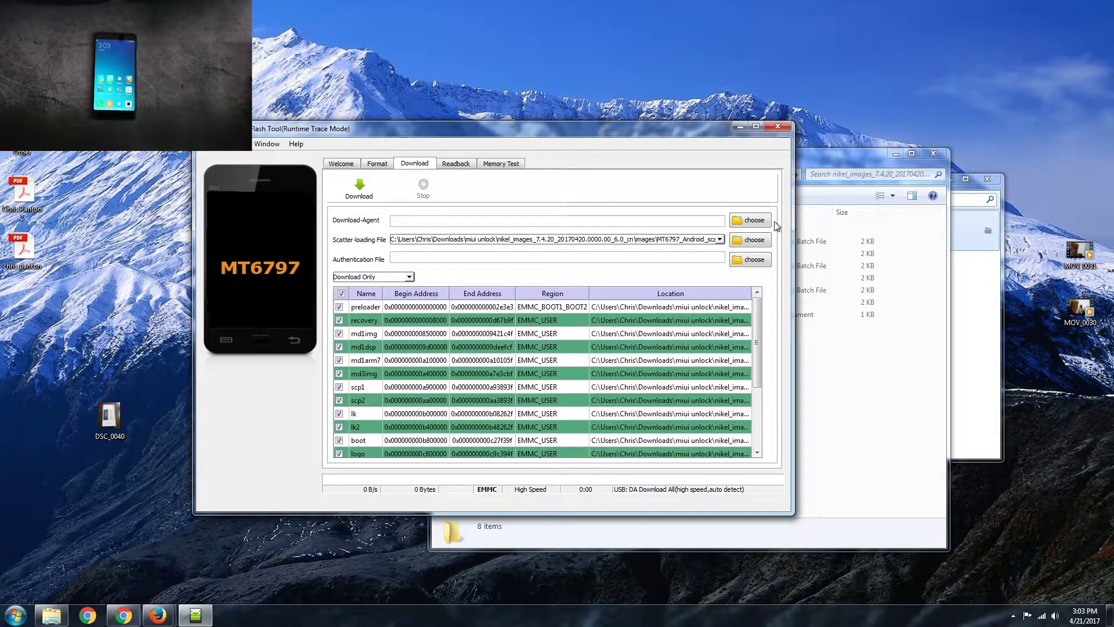
{"action": "left_click", "coordinate": [752, 220]}
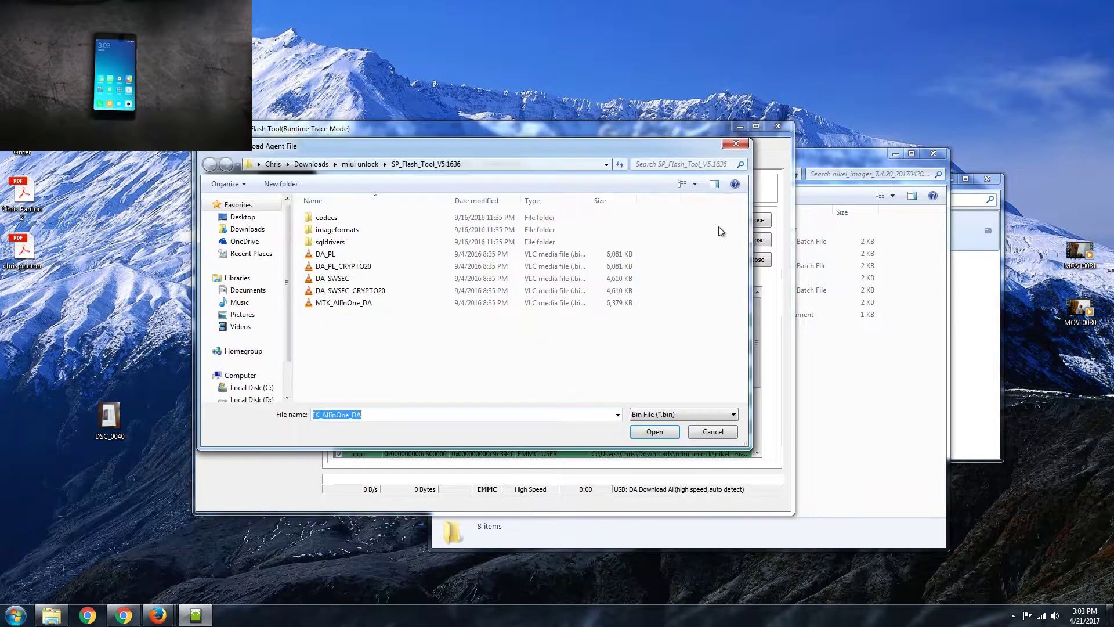
{"action": "left_click", "coordinate": [362, 305]}
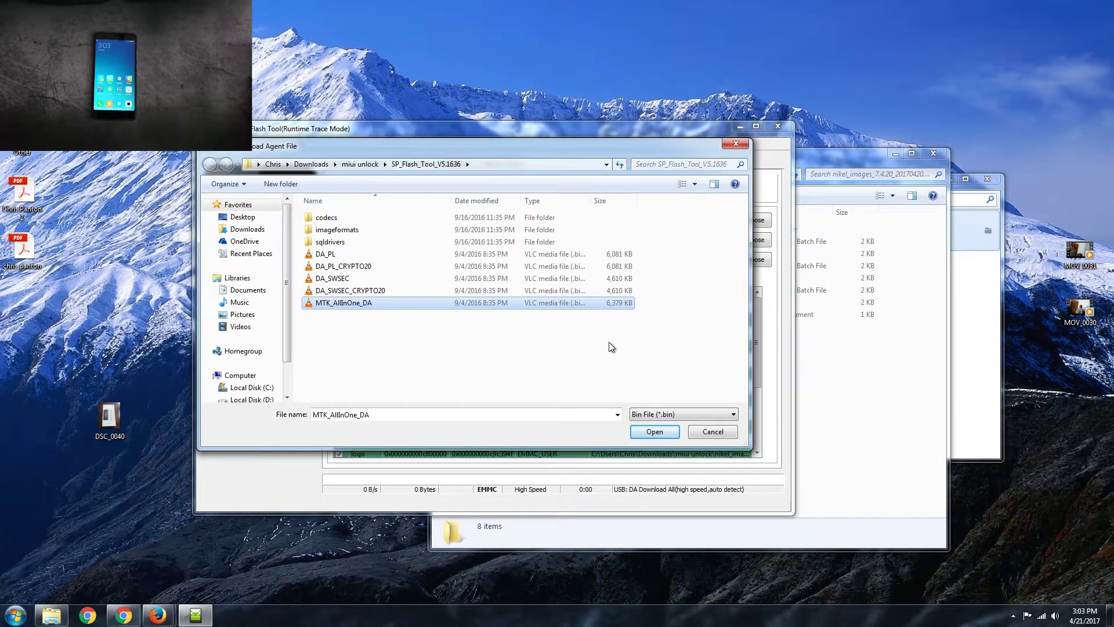
{"action": "left_click", "coordinate": [656, 429]}
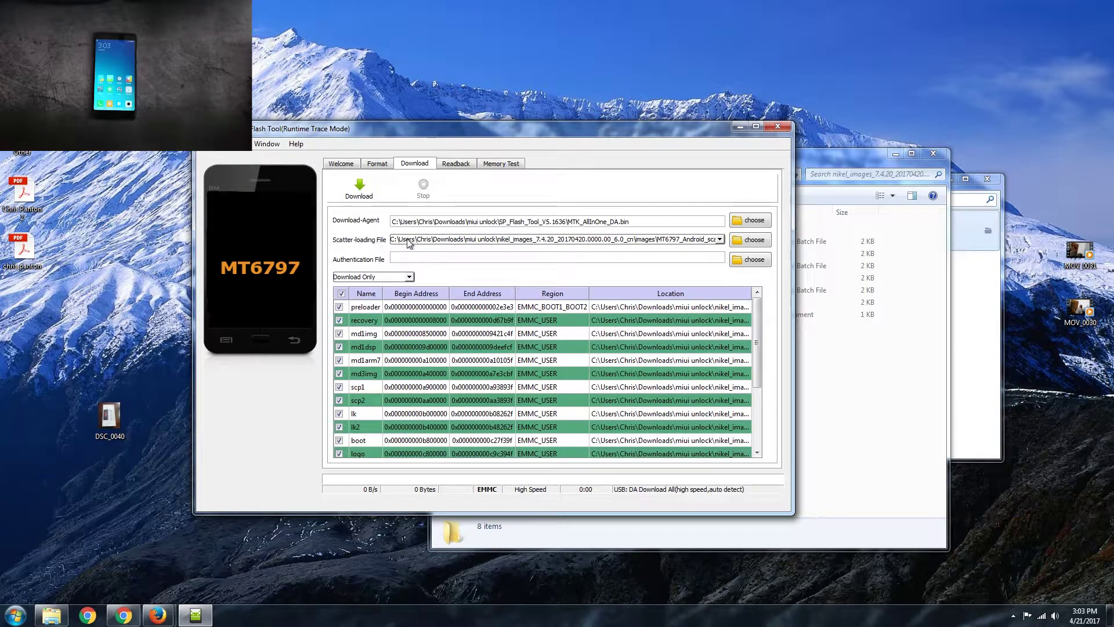
- Load MT6797_Android_scatter from nikel_images\images as the scatter file, ticking all partitions
{"action": "left_click", "coordinate": [753, 244]}
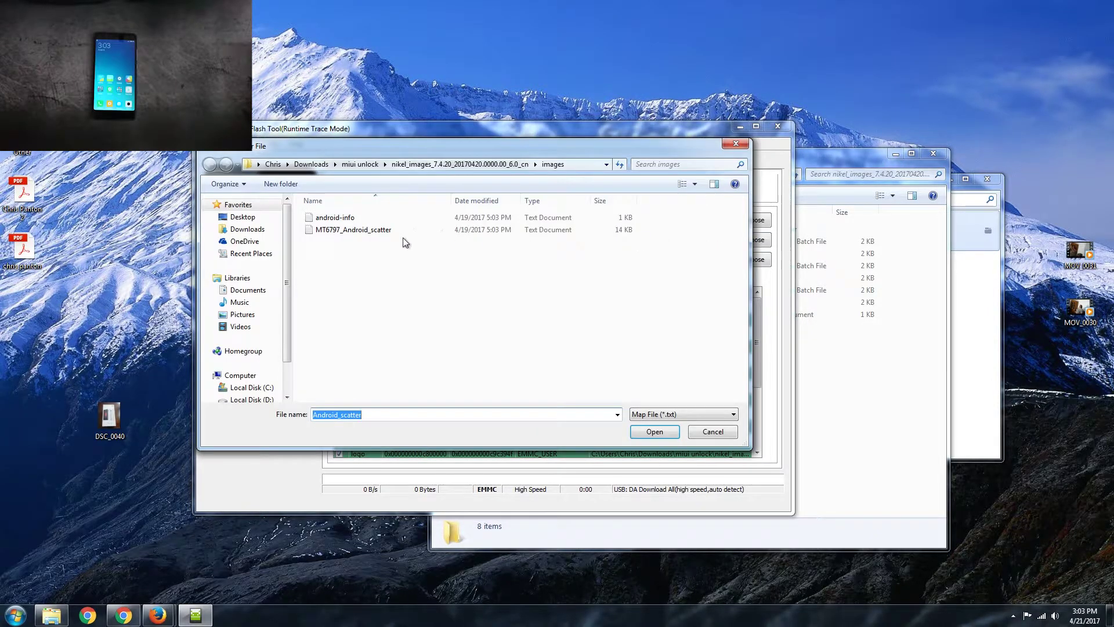
{"action": "left_click", "coordinate": [360, 164]}
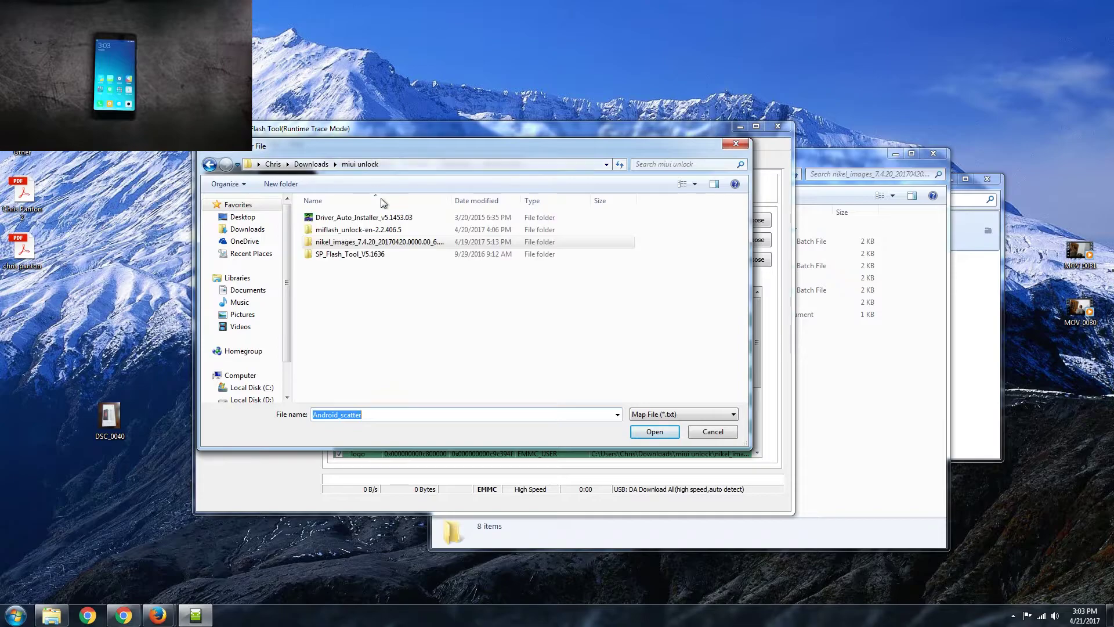
{"action": "double_click", "coordinate": [346, 244]}
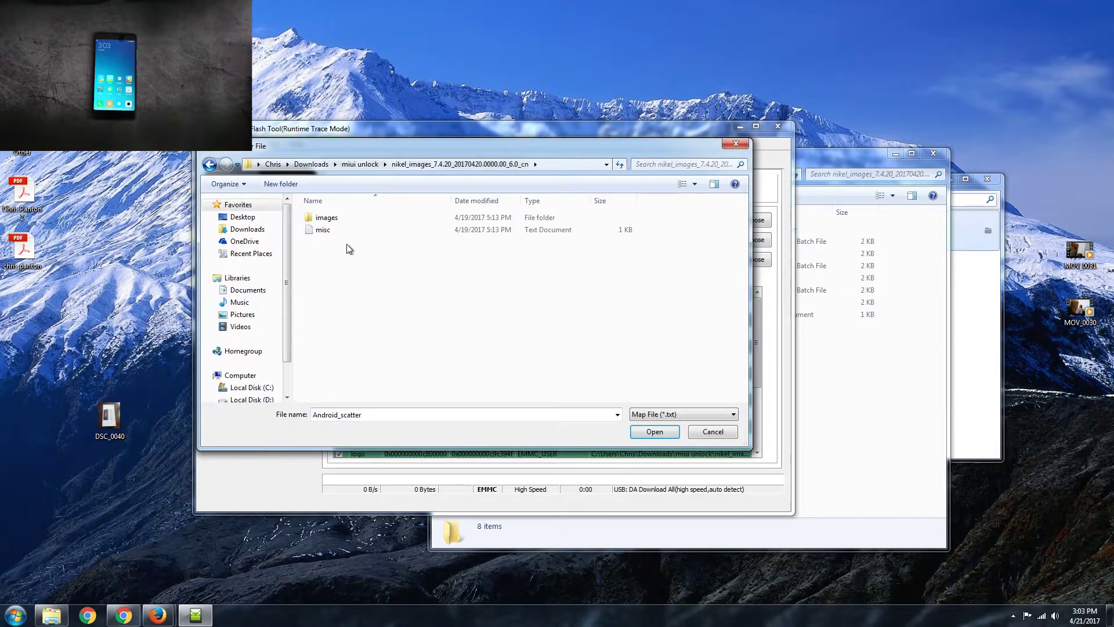
{"action": "double_click", "coordinate": [326, 218]}
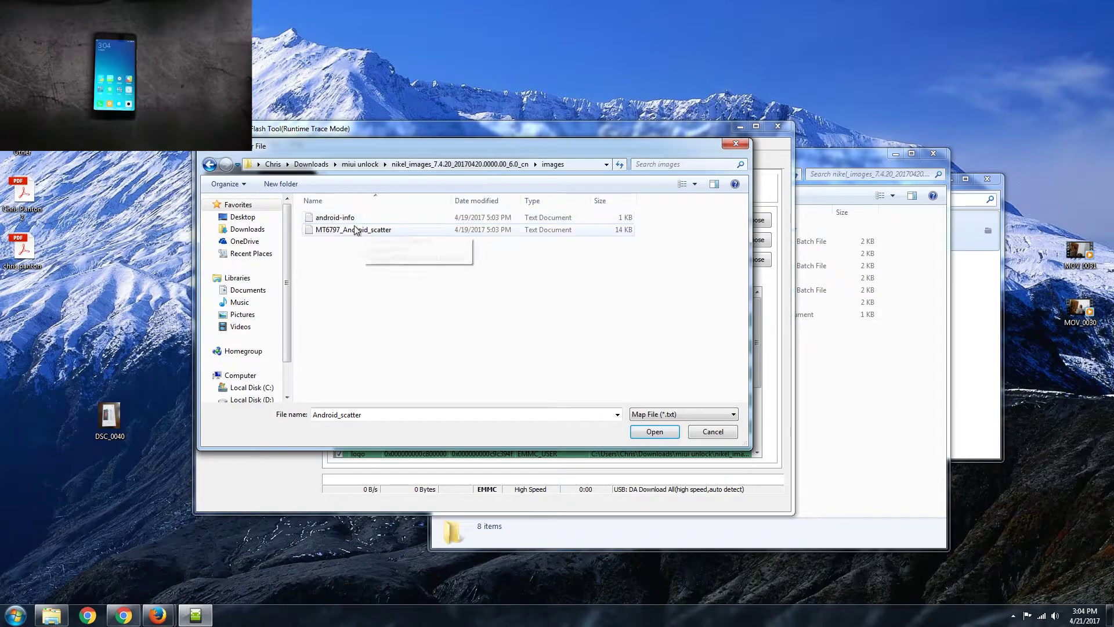
{"action": "left_click", "coordinate": [353, 229]}
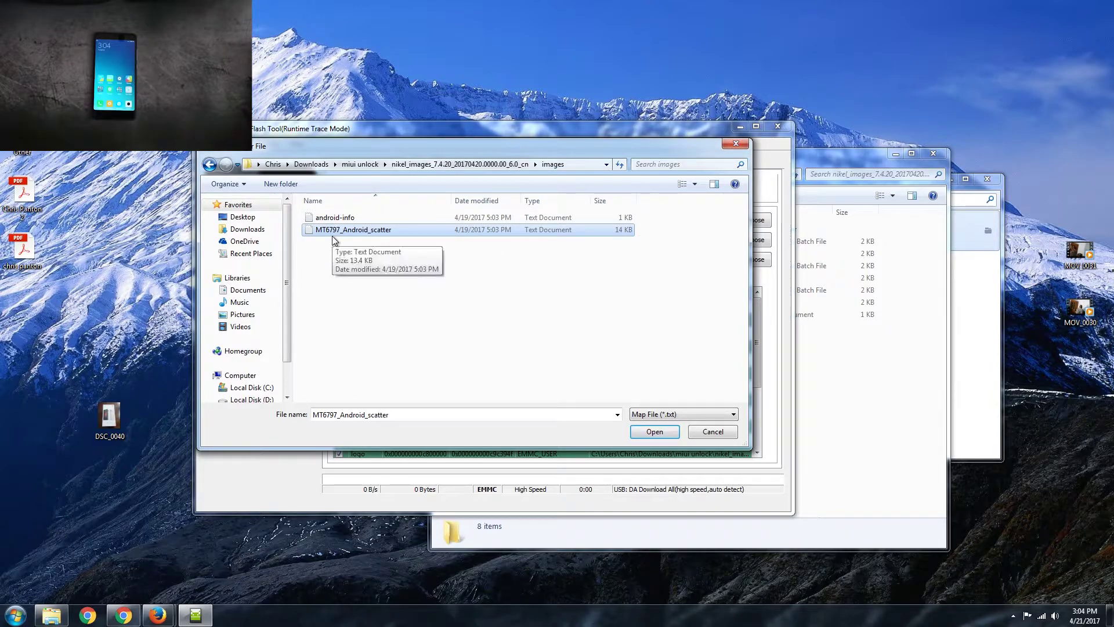
{"action": "left_click", "coordinate": [655, 431]}
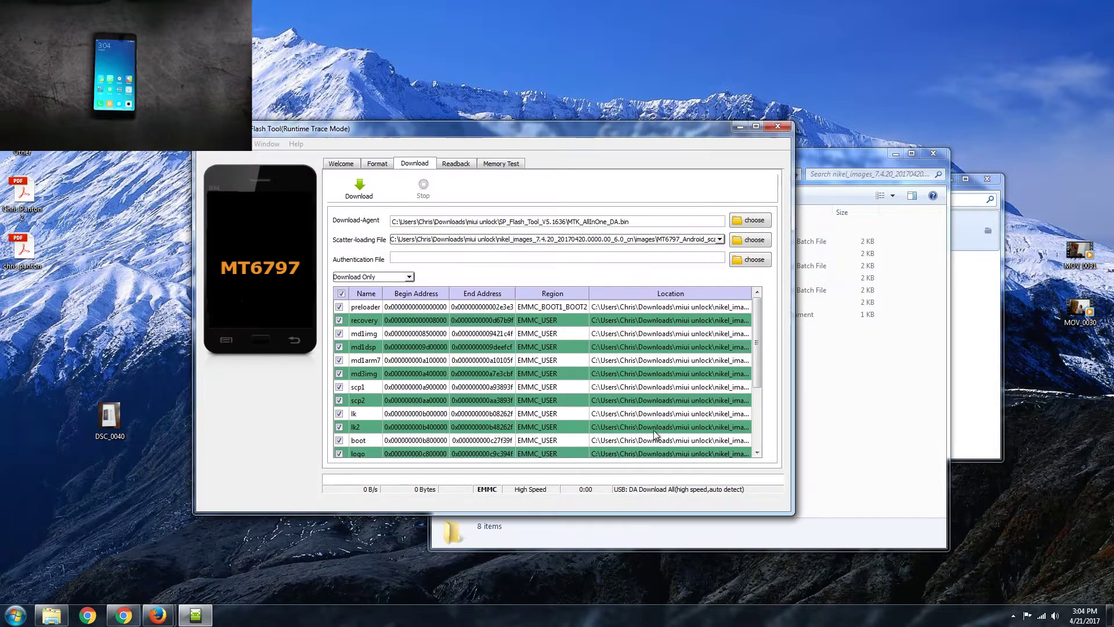
- Untick every partition, then tick only boot and system for flashing
{"action": "left_click", "coordinate": [342, 293]}
{"action": "scroll", "coordinate": [345, 330], "scroll_direction": "down", "scroll_amount": 1}
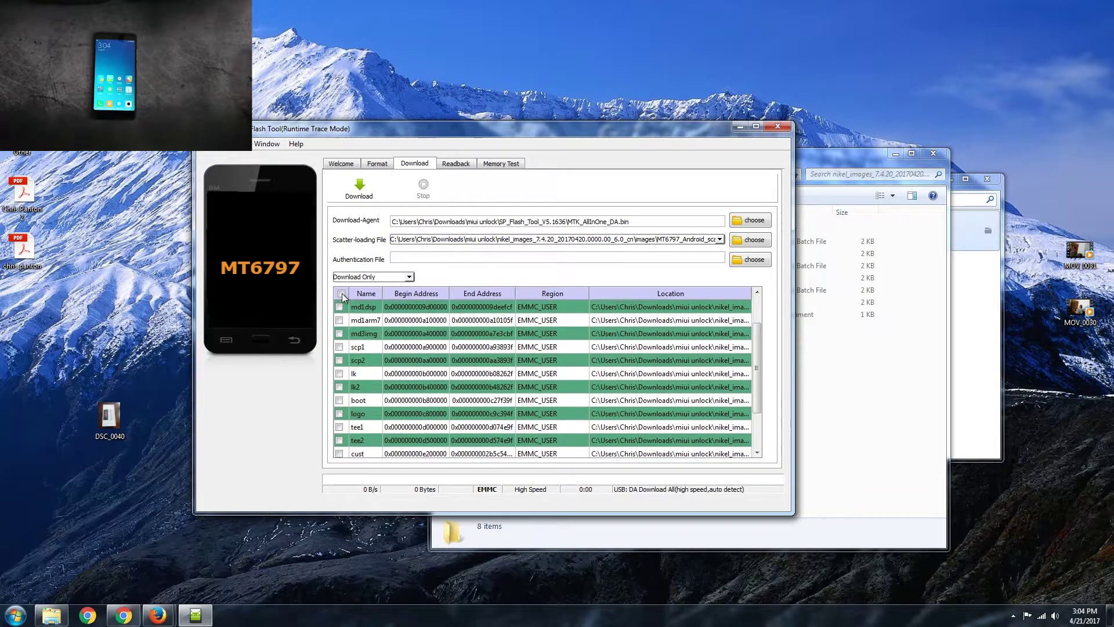
{"action": "left_click", "coordinate": [340, 399]}
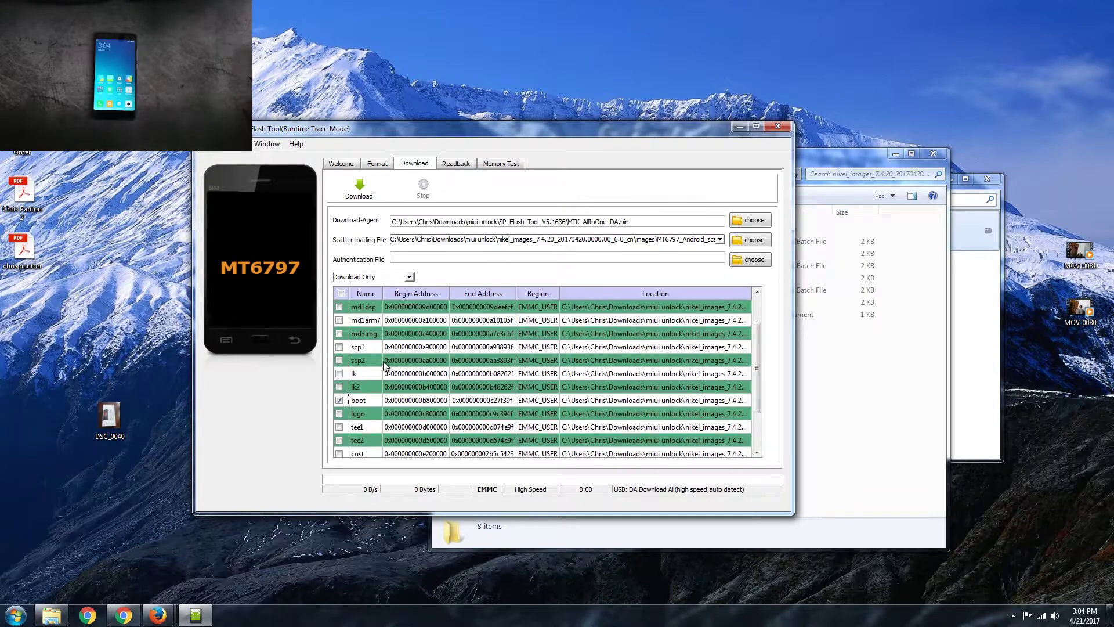
{"action": "scroll", "coordinate": [371, 370], "scroll_direction": "down", "scroll_amount": 1}
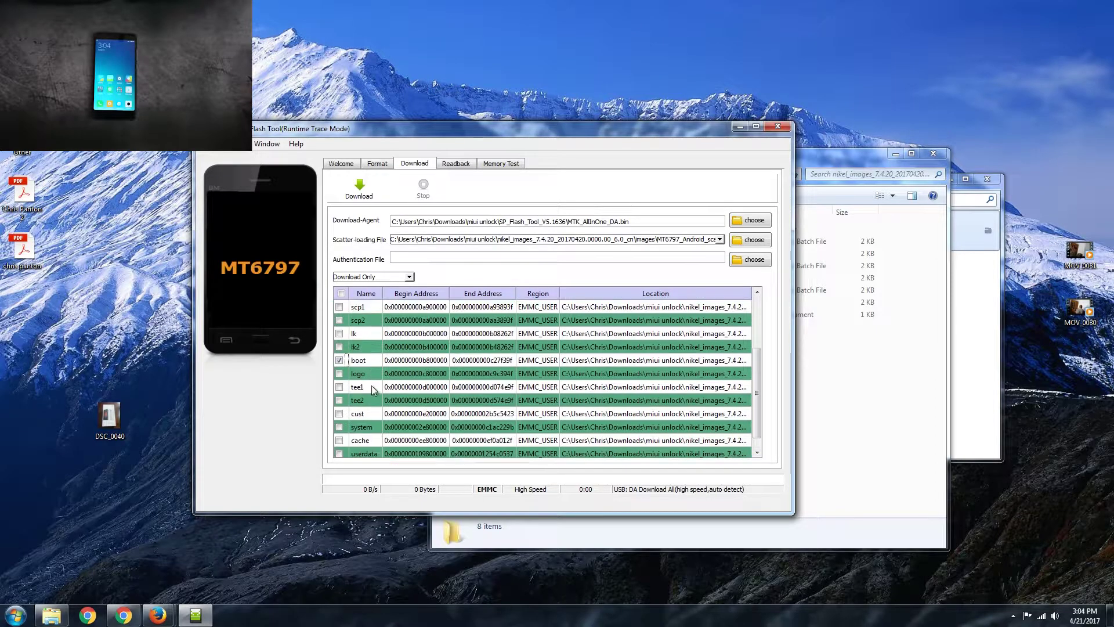
{"action": "left_click", "coordinate": [340, 427]}
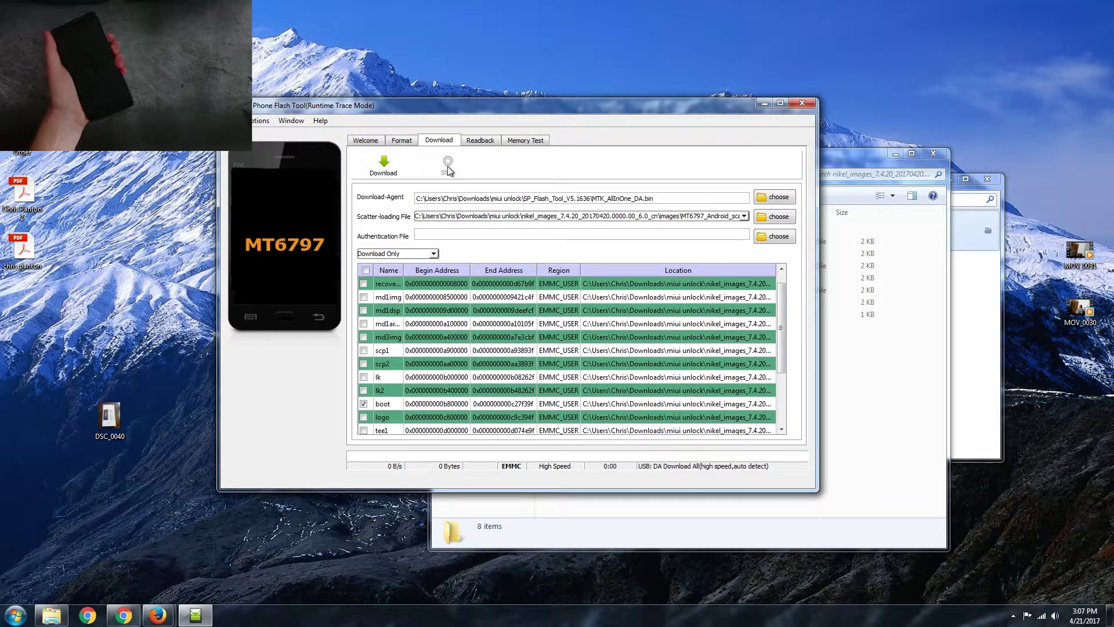
- Start downloading the ticked boot and system partitions to the phone
{"action": "scroll", "coordinate": [428, 390], "scroll_direction": "down", "scroll_amount": 2}
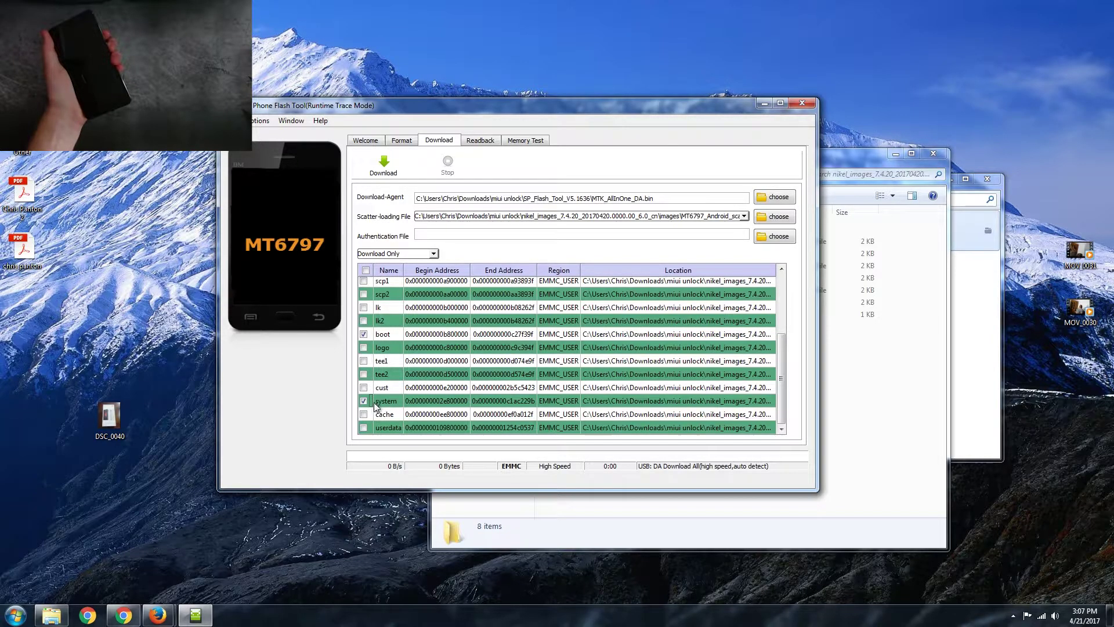
{"action": "scroll", "coordinate": [366, 394], "scroll_direction": "up", "scroll_amount": 1}
{"action": "scroll", "coordinate": [367, 374], "scroll_direction": "down", "scroll_amount": 1}
{"action": "left_click", "coordinate": [383, 163]}
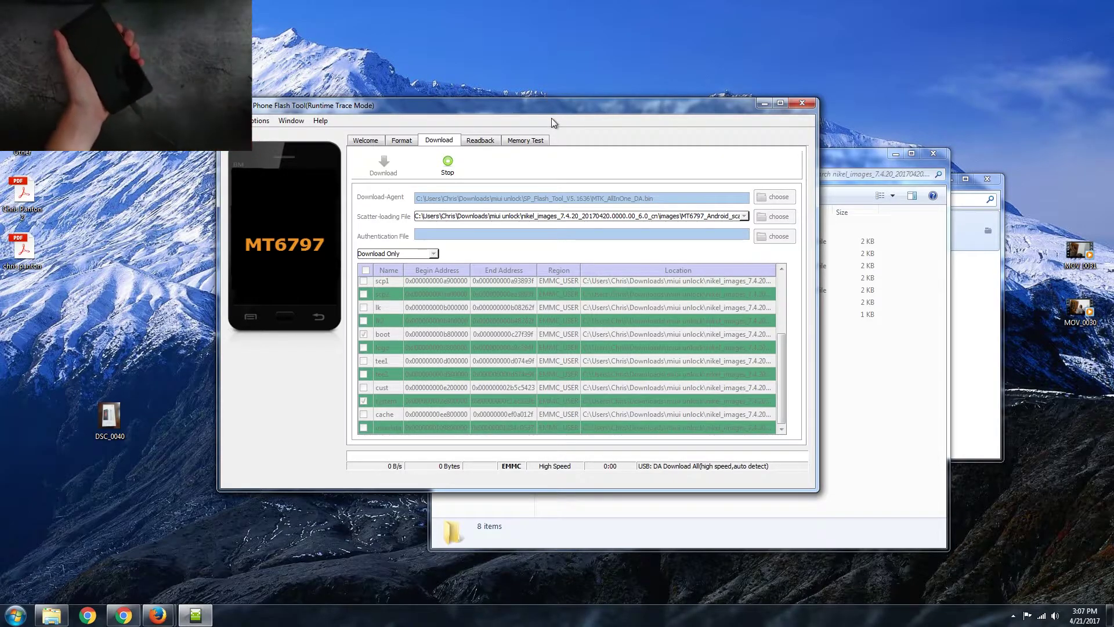
- Move the Flash Tool window left and down, then stop the running download
{"action": "left_click_drag", "start_coordinate": [548, 109], "coordinate": [538, 113]}
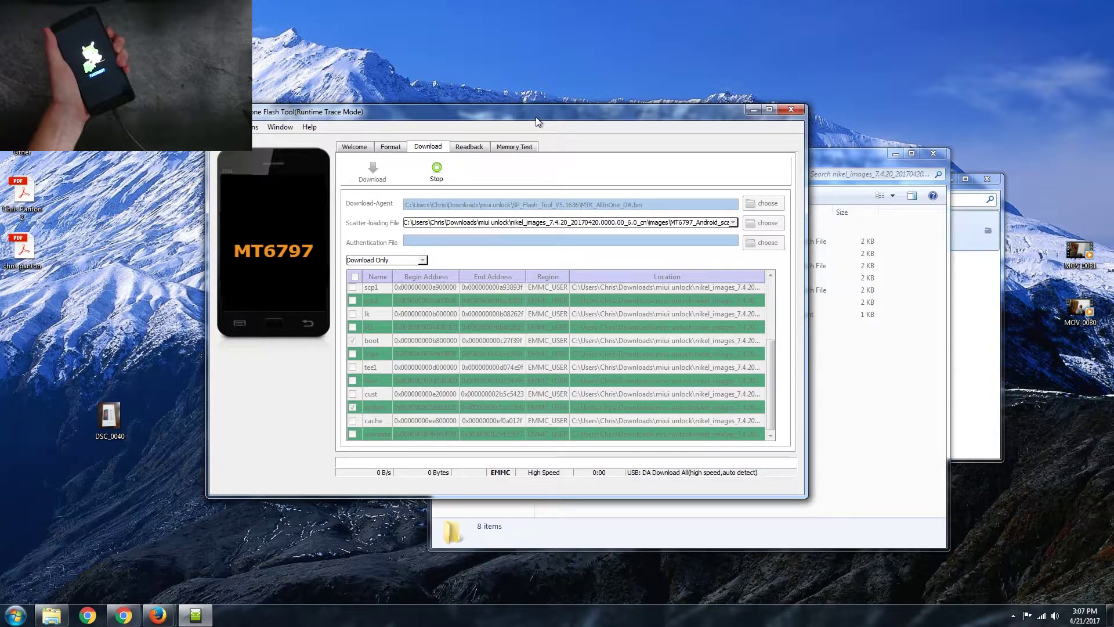
{"action": "left_click_drag", "start_coordinate": [536, 117], "coordinate": [495, 119]}
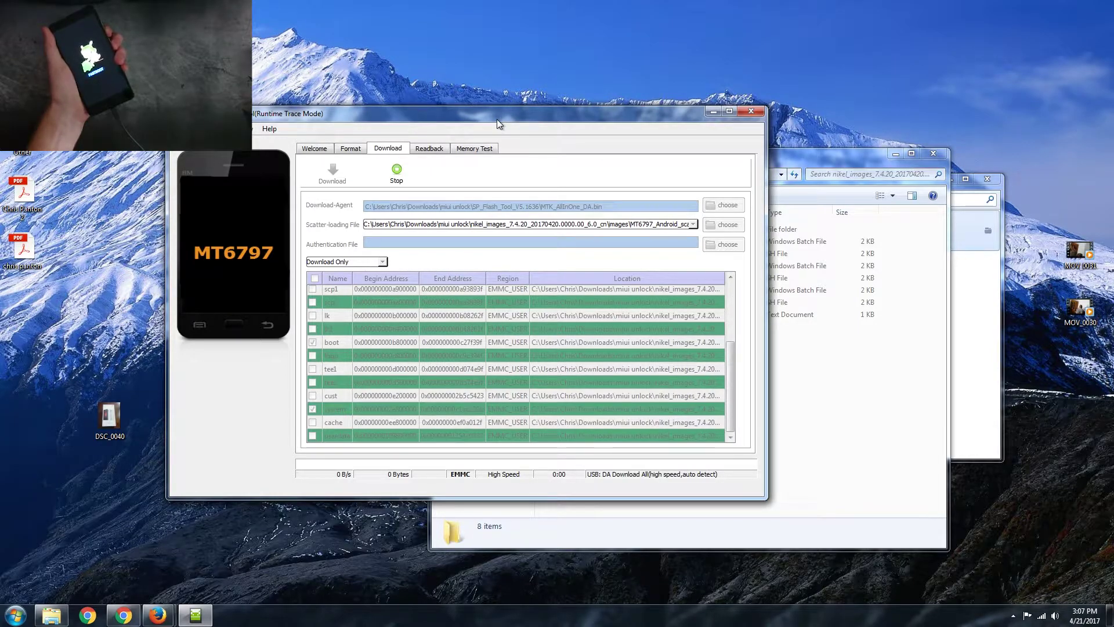
{"action": "left_click_drag", "start_coordinate": [501, 116], "coordinate": [491, 131]}
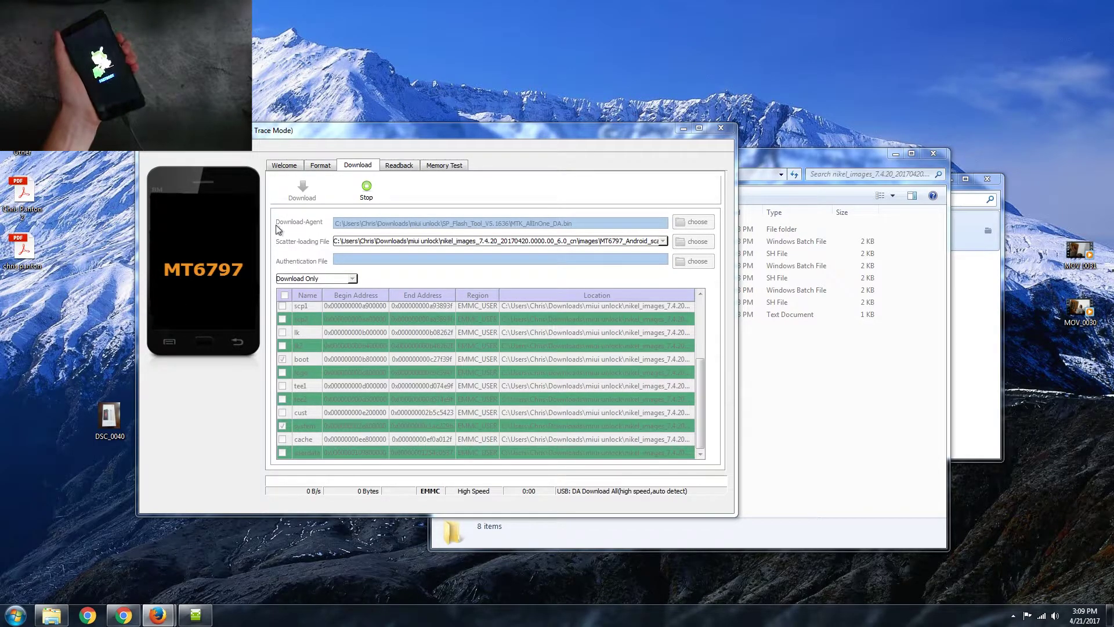
{"action": "left_click", "coordinate": [366, 189]}
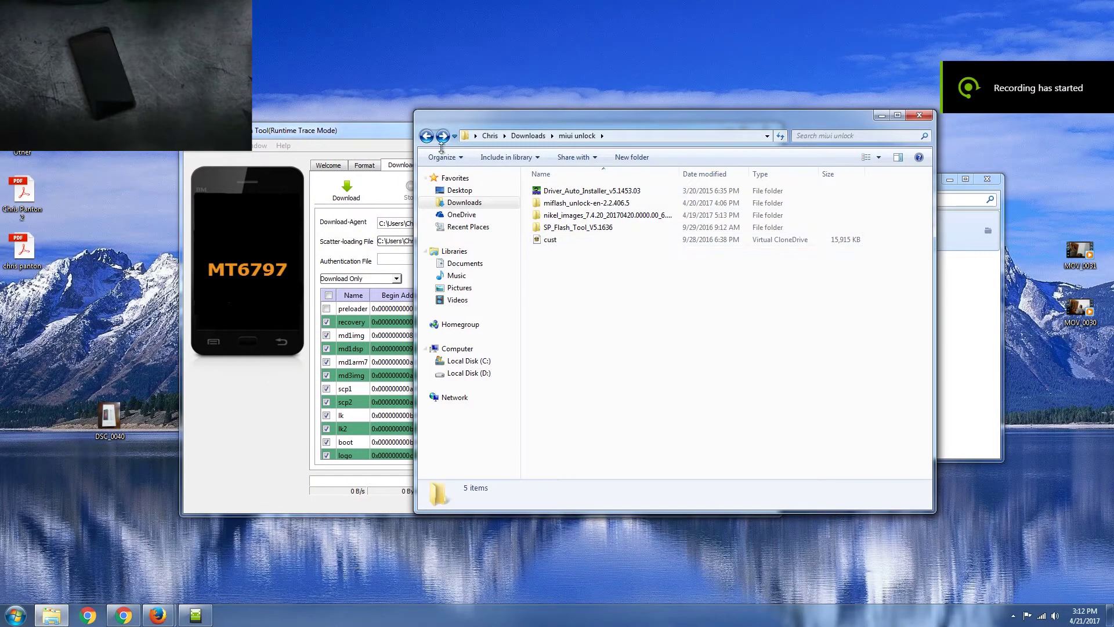
- Paste the 15.5 MB cust file into nikel_images\images, overwriting the existing cust.img
{"action": "left_click_drag", "start_coordinate": [381, 131], "coordinate": [314, 132]}
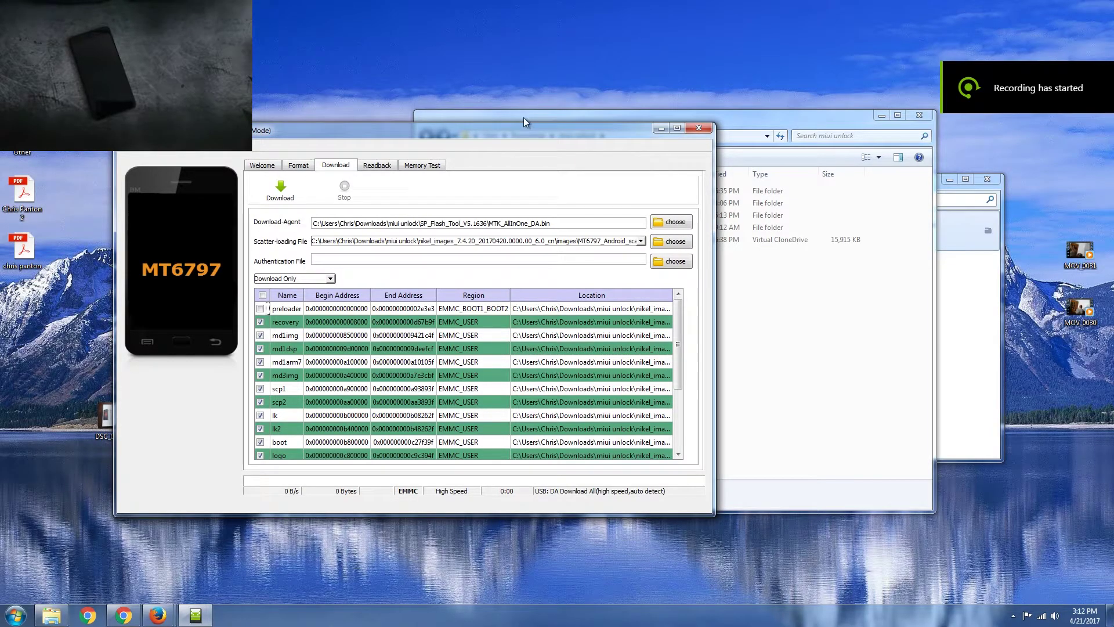
{"action": "left_click_drag", "start_coordinate": [515, 114], "coordinate": [545, 111]}
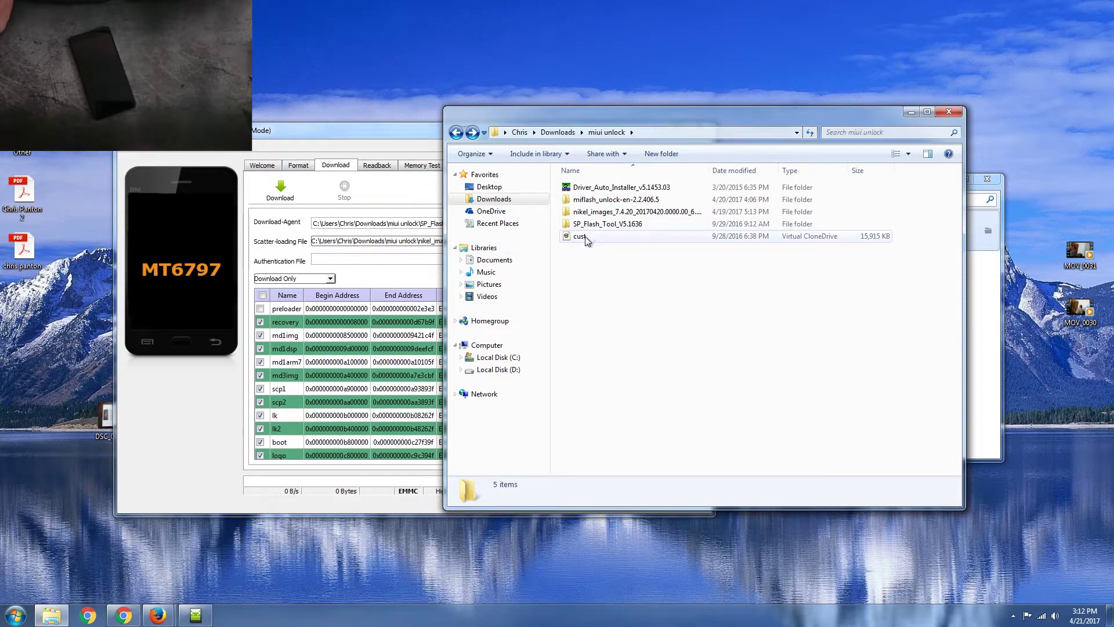
{"action": "left_click", "coordinate": [607, 237]}
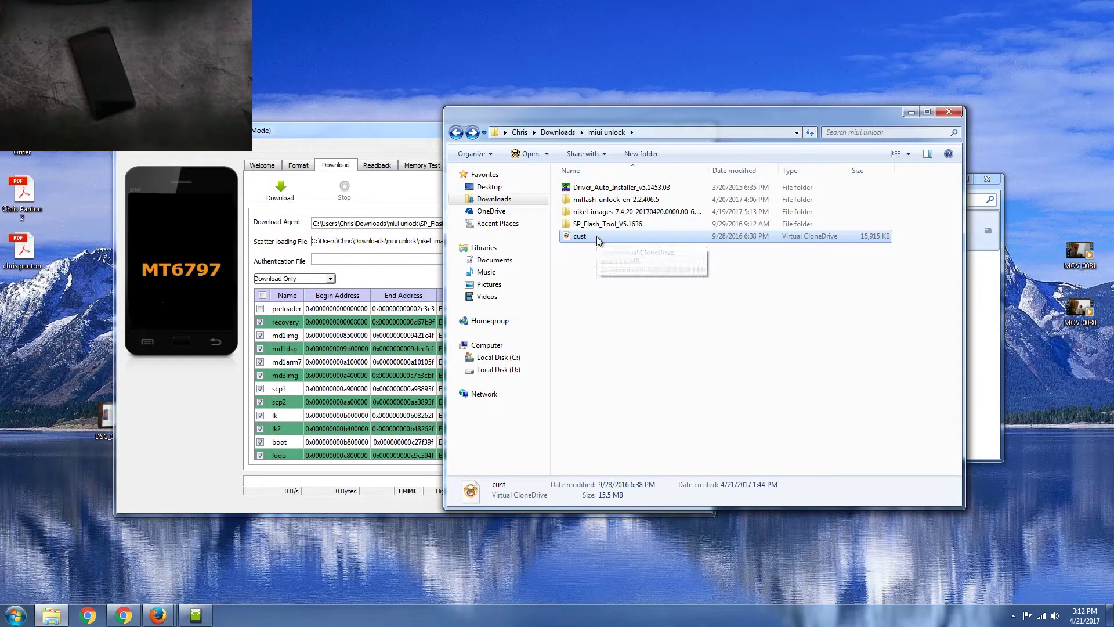
{"action": "double_click", "coordinate": [632, 212]}
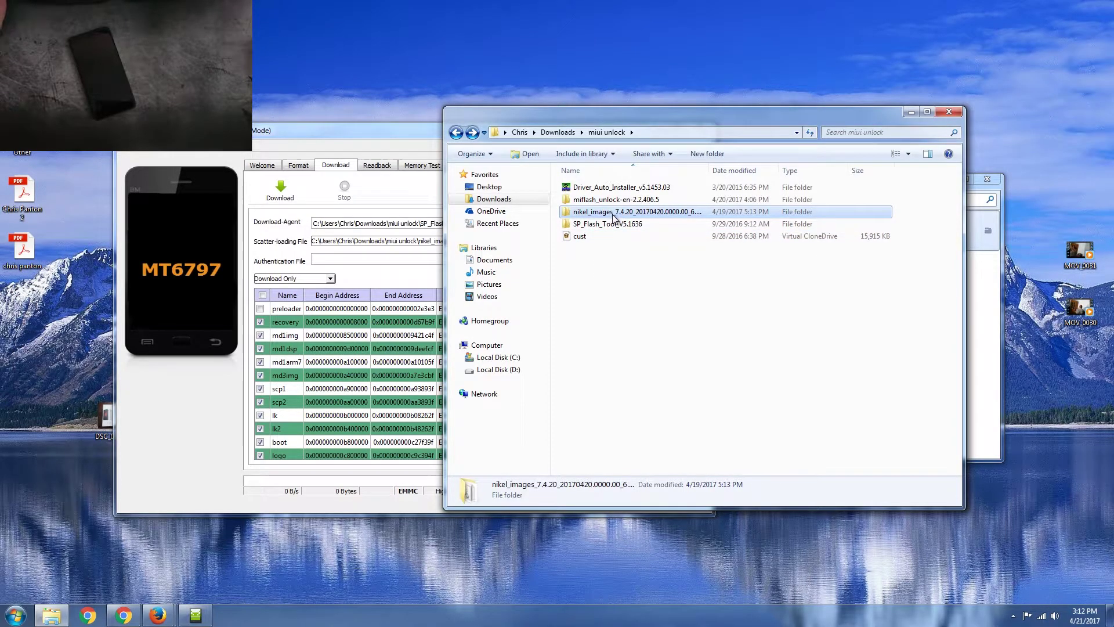
{"action": "left_click", "coordinate": [632, 211]}
{"action": "left_click", "coordinate": [606, 187]}
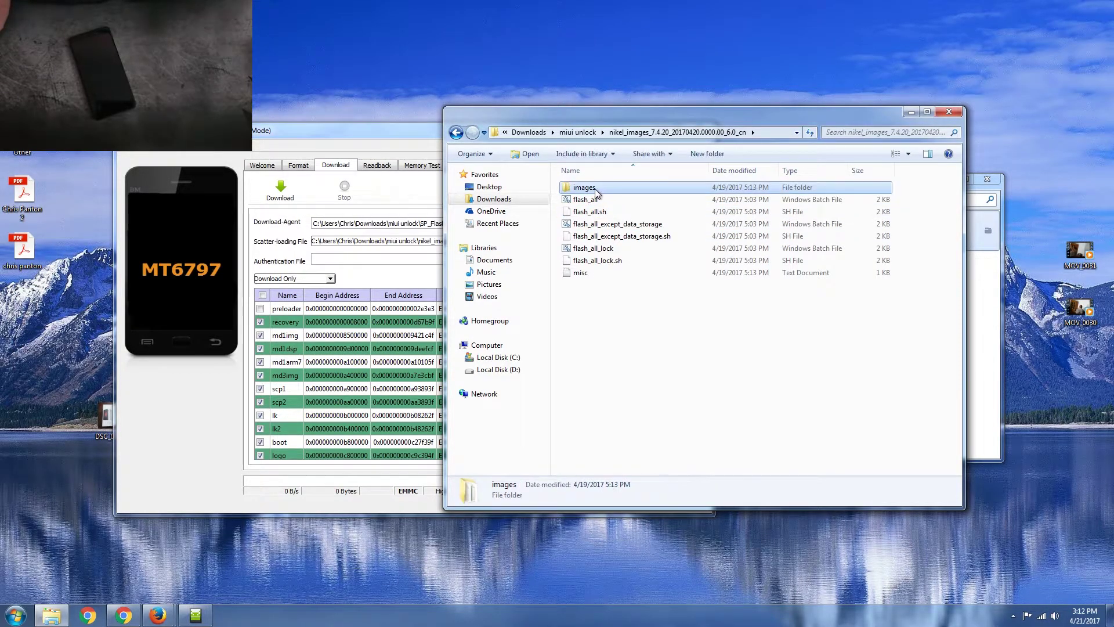
{"action": "double_click", "coordinate": [606, 187]}
{"action": "left_click", "coordinate": [580, 248]}
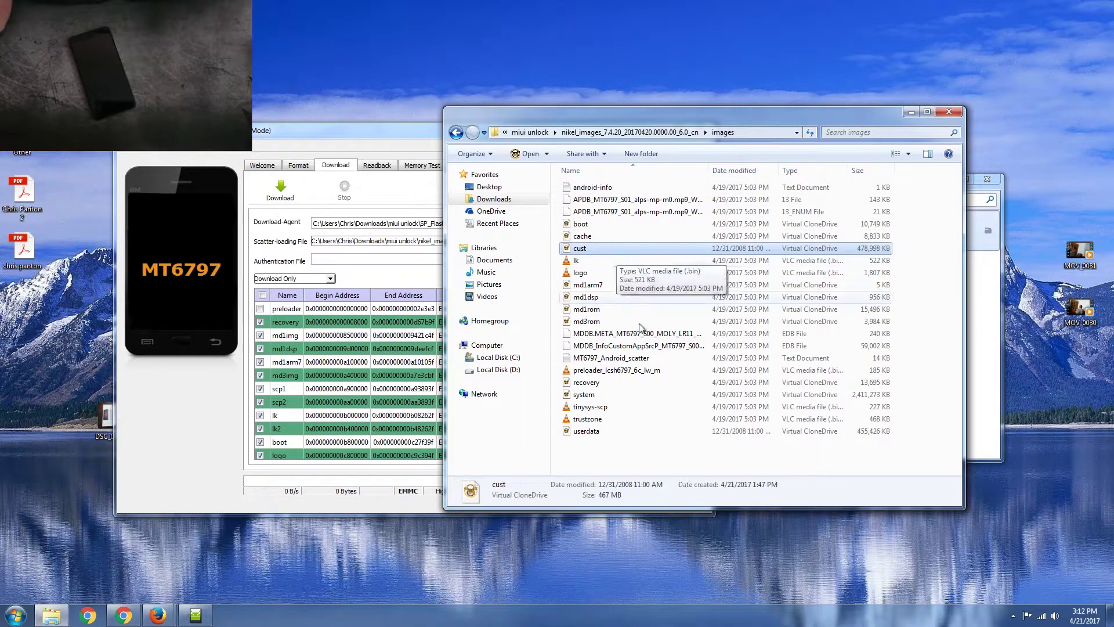
{"action": "left_click", "coordinate": [613, 457]}
{"action": "key", "text": "ctrl+v"}
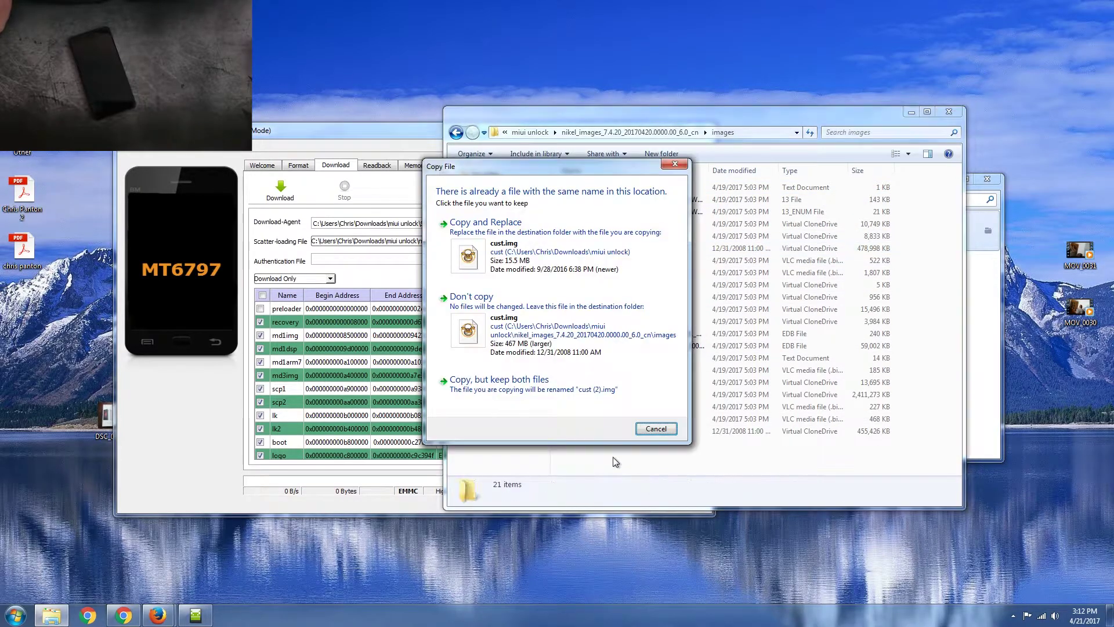
{"action": "left_click", "coordinate": [572, 259]}
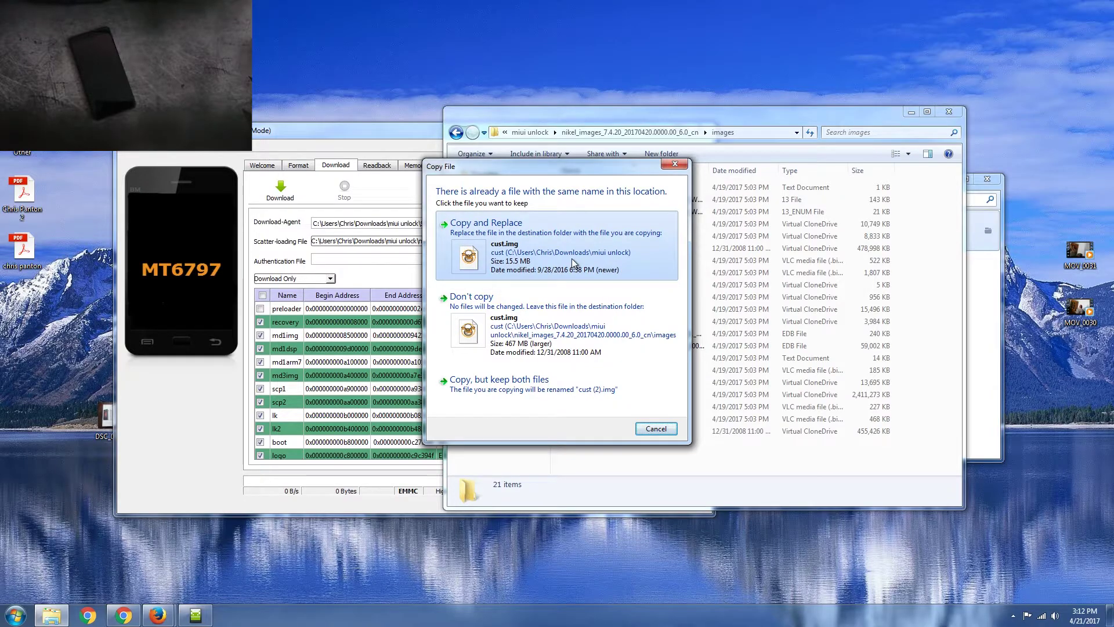
- Start downloading all partitions except preloader, then stop the download before data transfers
{"action": "left_click", "coordinate": [361, 276]}
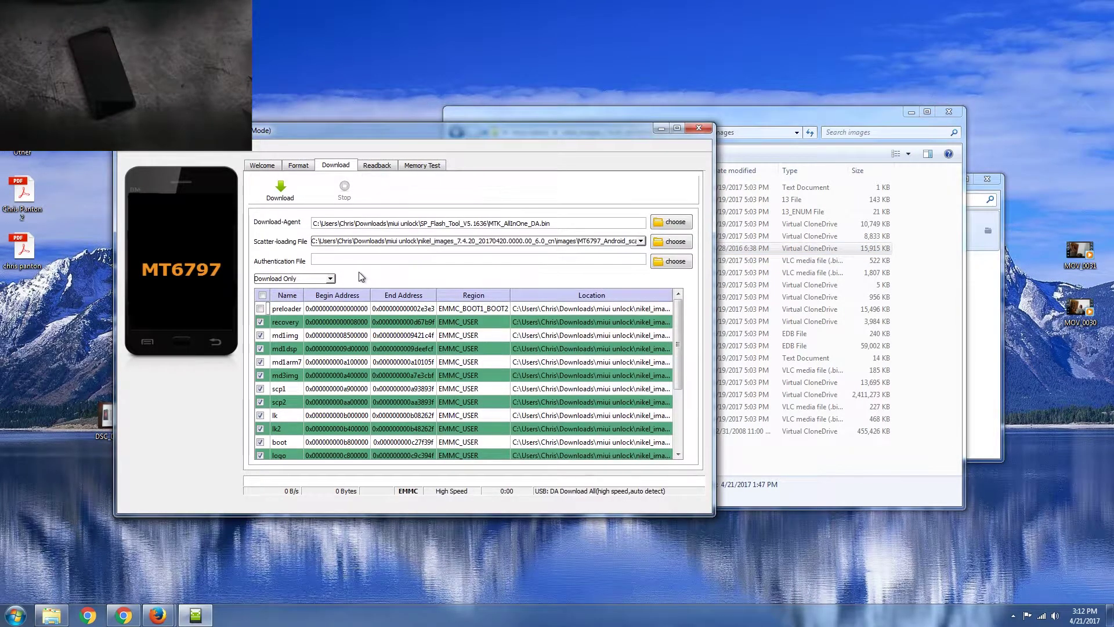
{"action": "scroll", "coordinate": [320, 332], "scroll_direction": "down", "scroll_amount": 2}
{"action": "scroll", "coordinate": [264, 430], "scroll_direction": "up", "scroll_amount": 2}
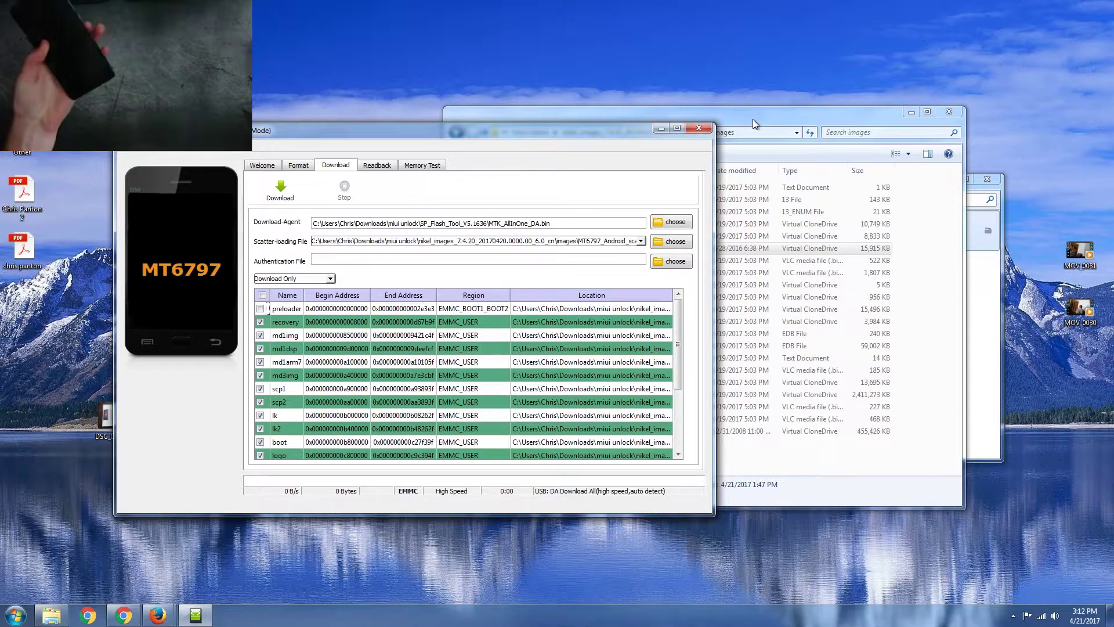
{"action": "left_click_drag", "start_coordinate": [696, 111], "coordinate": [728, 108]}
{"action": "left_click", "coordinate": [469, 135]}
{"action": "mouse_move", "coordinate": [468, 131]}
{"action": "left_mouse_down"}
{"action": "mouse_move", "coordinate": [488, 126]}
{"action": "mouse_move", "coordinate": [479, 130]}
{"action": "left_mouse_up"}
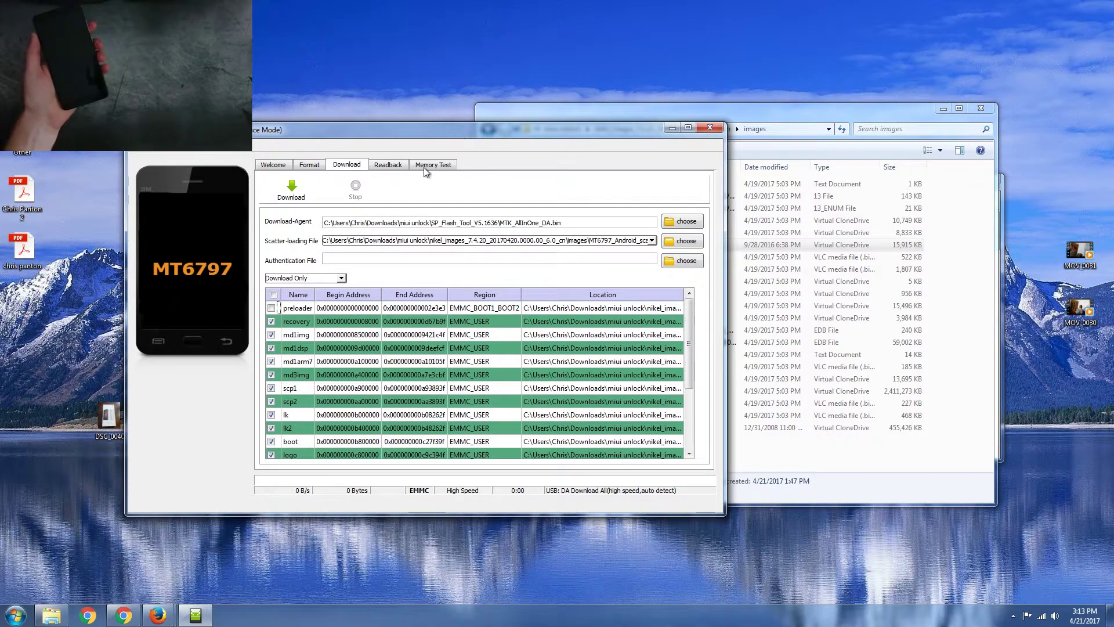
{"action": "left_click", "coordinate": [291, 189]}
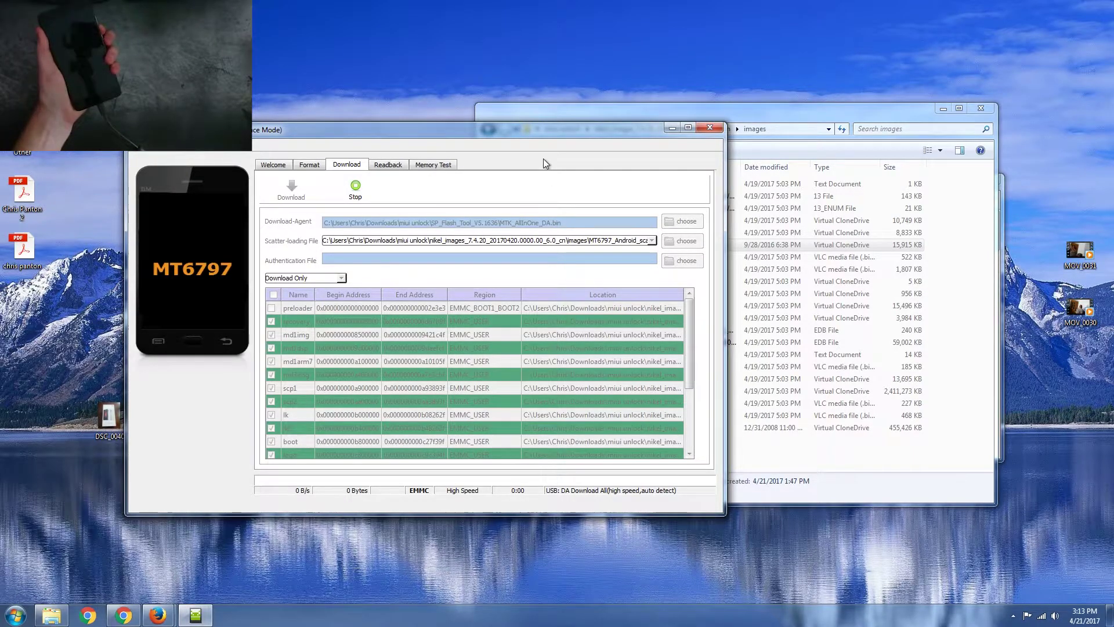
{"action": "left_click_drag", "start_coordinate": [537, 134], "coordinate": [559, 131]}
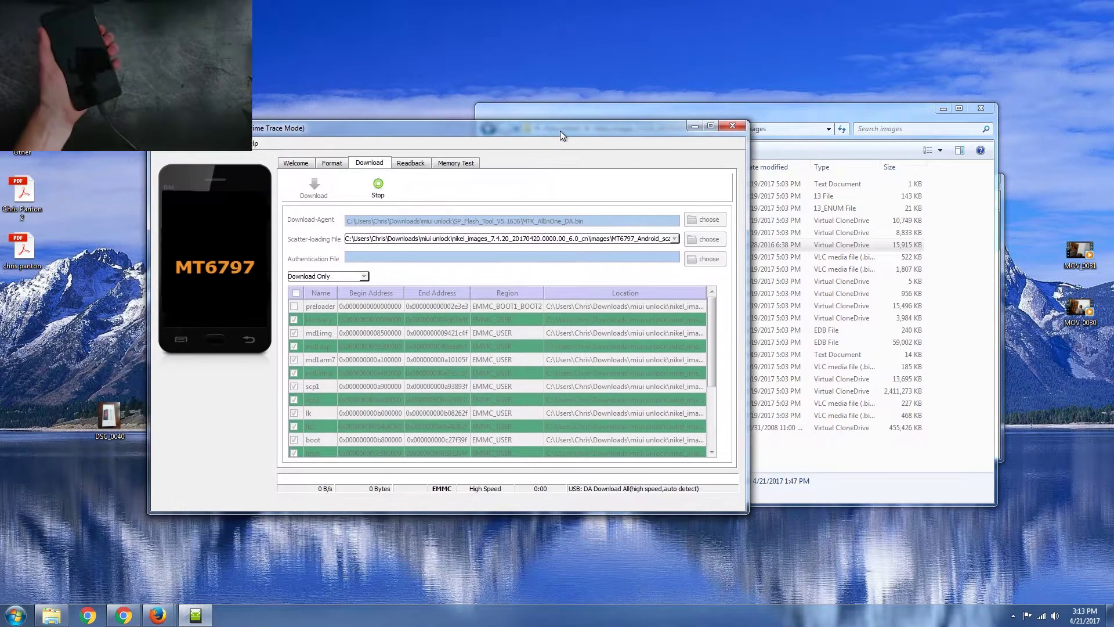
{"action": "left_click", "coordinate": [394, 189]}
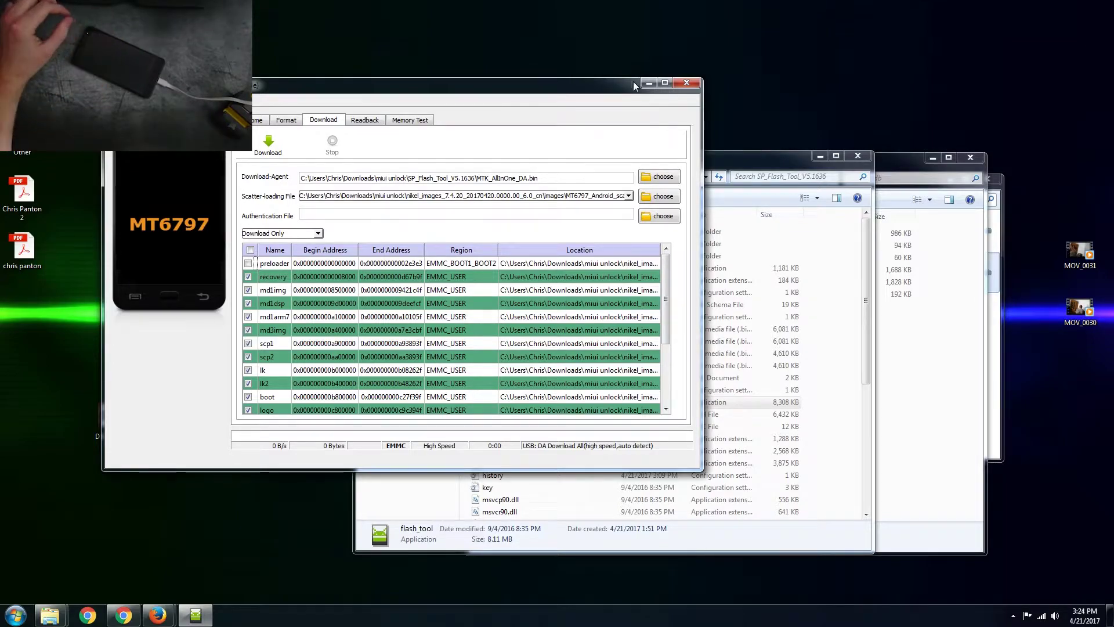
- Open the Redmi Note 4 device from the Computer overview, then return to Computer
{"action": "mouse_move", "coordinate": [52, 619]}
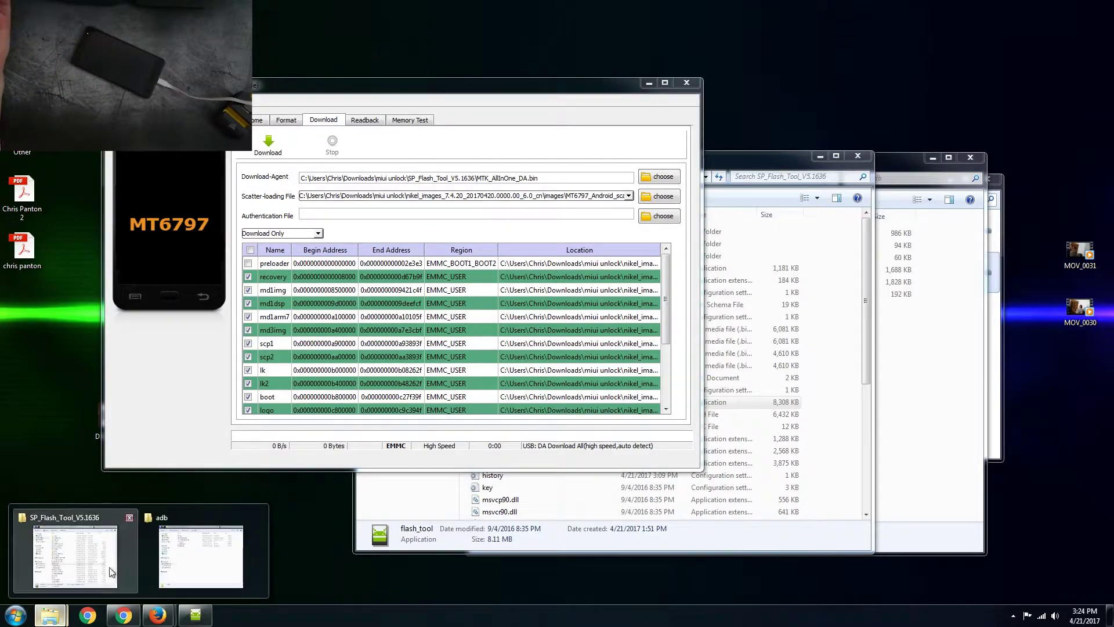
{"action": "left_click", "coordinate": [145, 556]}
{"action": "left_click", "coordinate": [510, 402]}
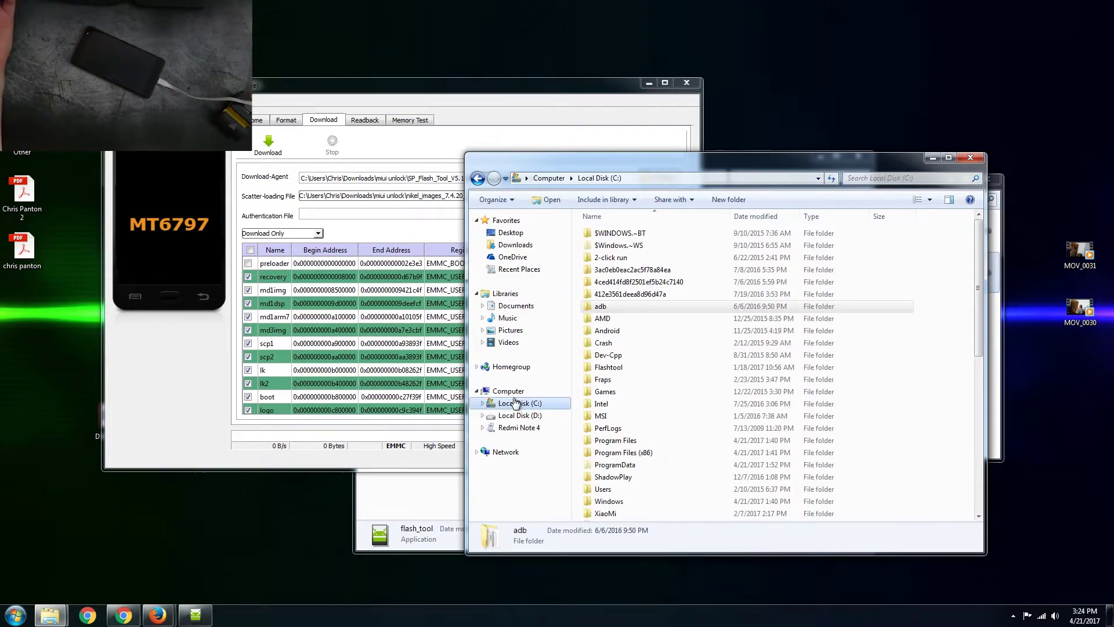
{"action": "left_click", "coordinate": [505, 391]}
{"action": "double_click", "coordinate": [684, 347]}
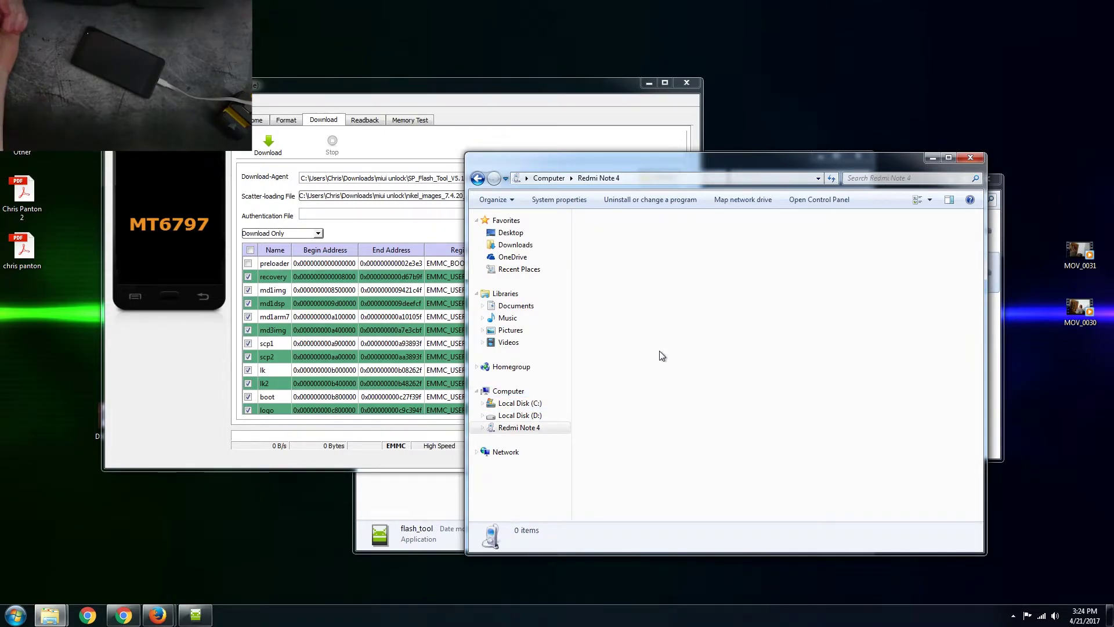
{"action": "left_click", "coordinate": [478, 181]}
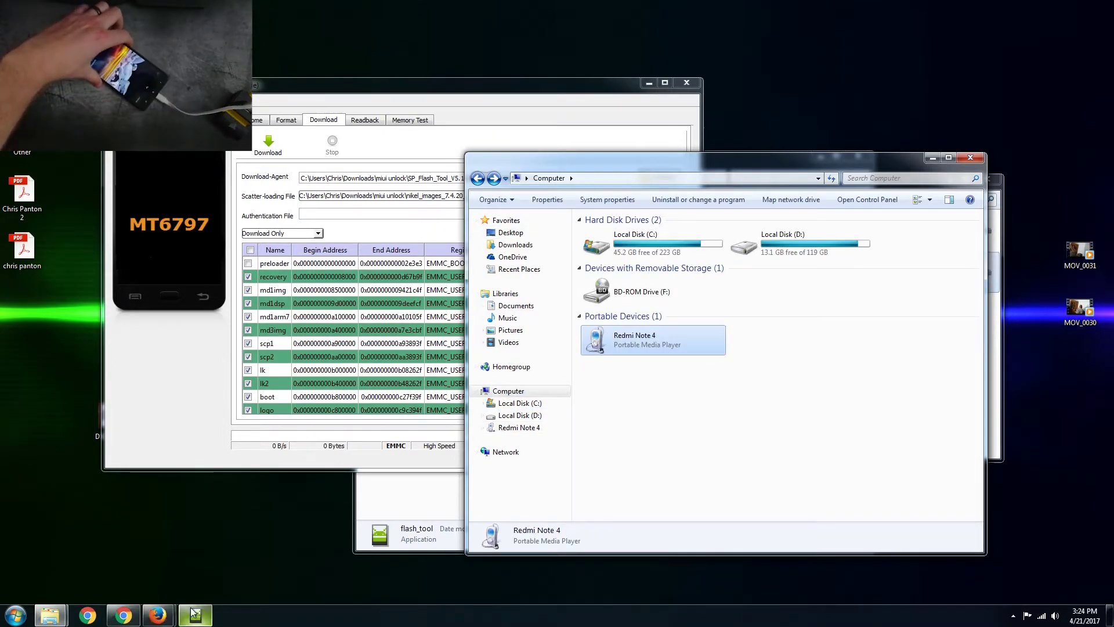
- Relaunch flash_tool from the SP_Flash_Tool folder
{"action": "mouse_move", "coordinate": [195, 615]}
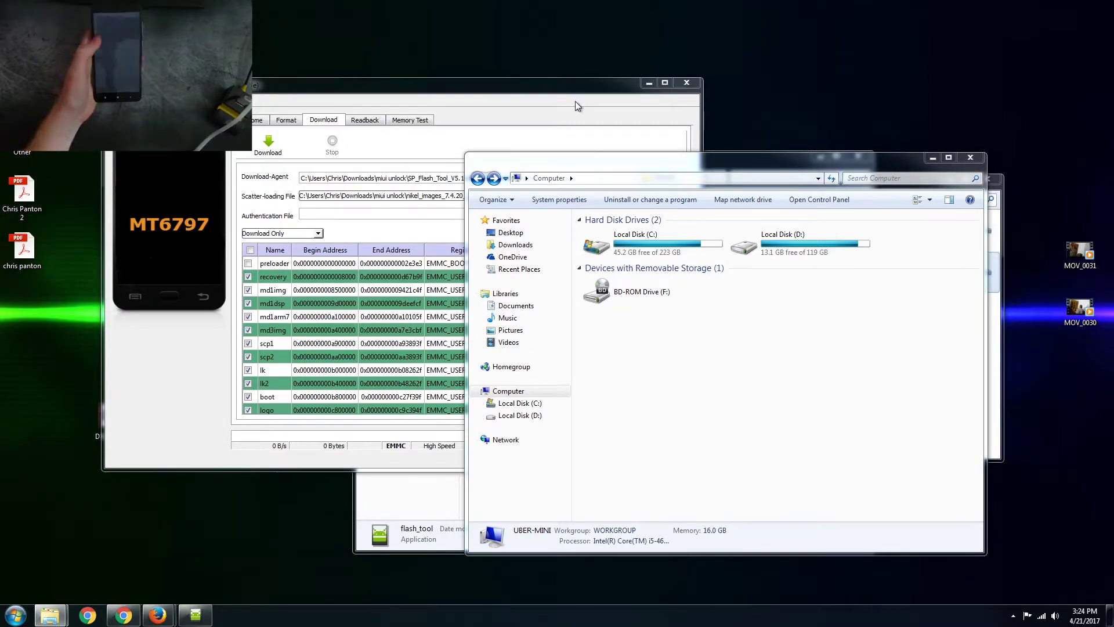
{"action": "left_click_drag", "start_coordinate": [811, 173], "coordinate": [918, 199]}
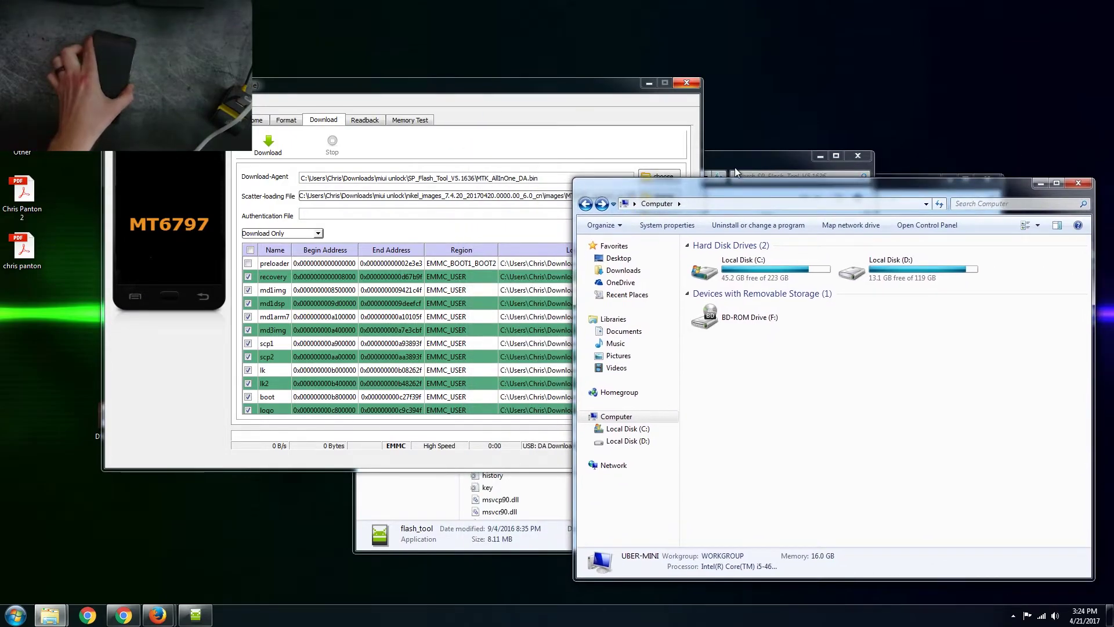
{"action": "left_click", "coordinate": [736, 174]}
{"action": "double_click", "coordinate": [537, 388]}
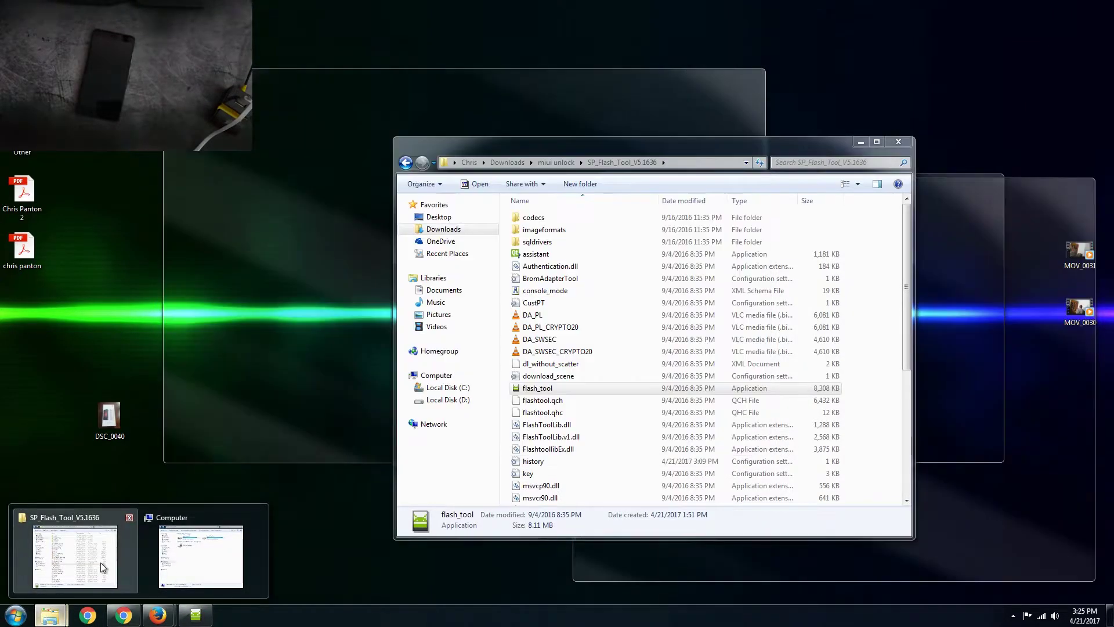
- Browse from miui unlock into nikel_images\images, then return to SP Flash Tool
{"action": "left_click", "coordinate": [100, 562]}
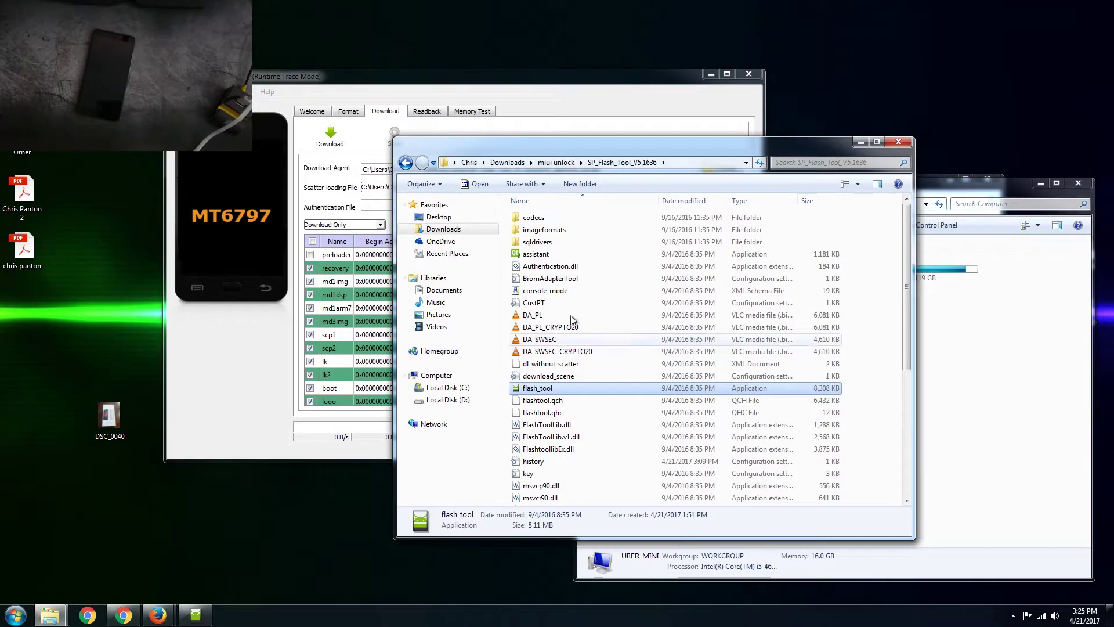
{"action": "left_click", "coordinate": [402, 164]}
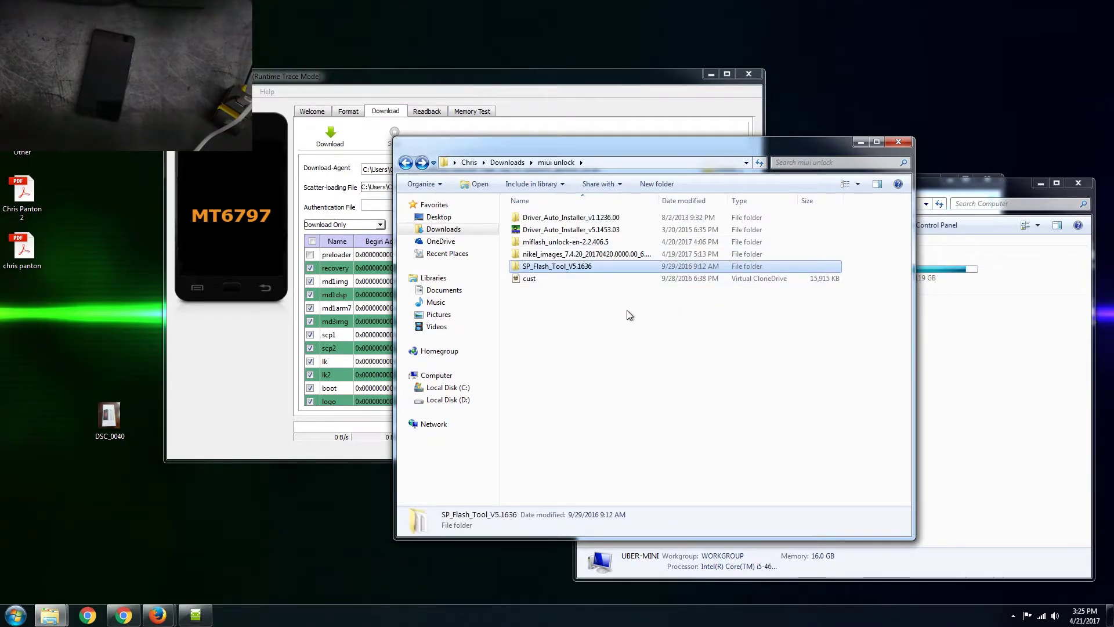
{"action": "left_click", "coordinate": [561, 283]}
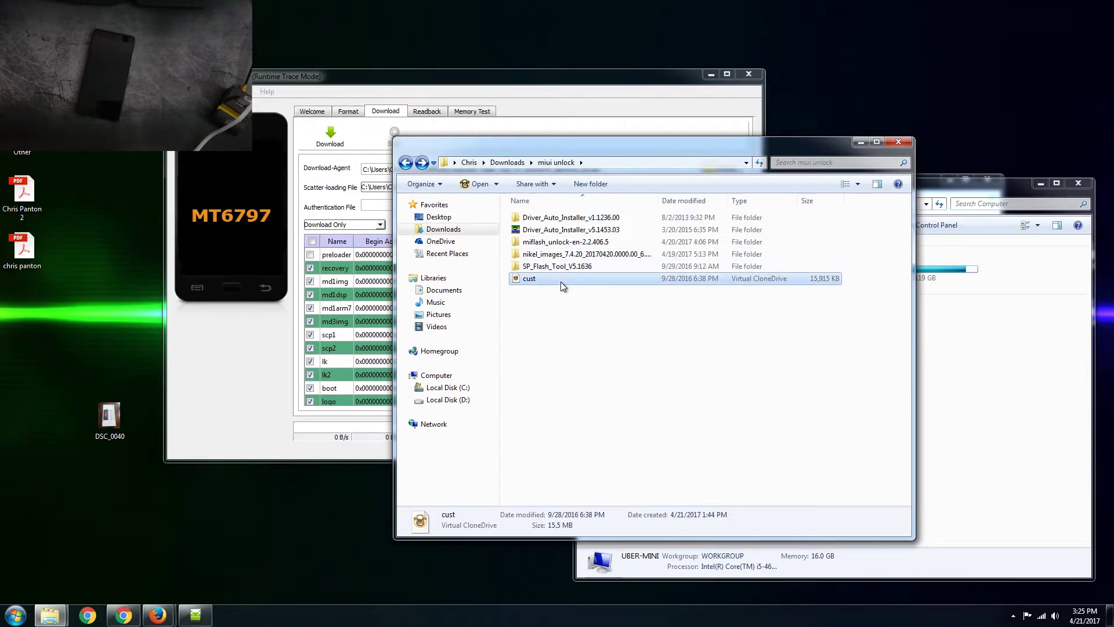
{"action": "double_click", "coordinate": [582, 255]}
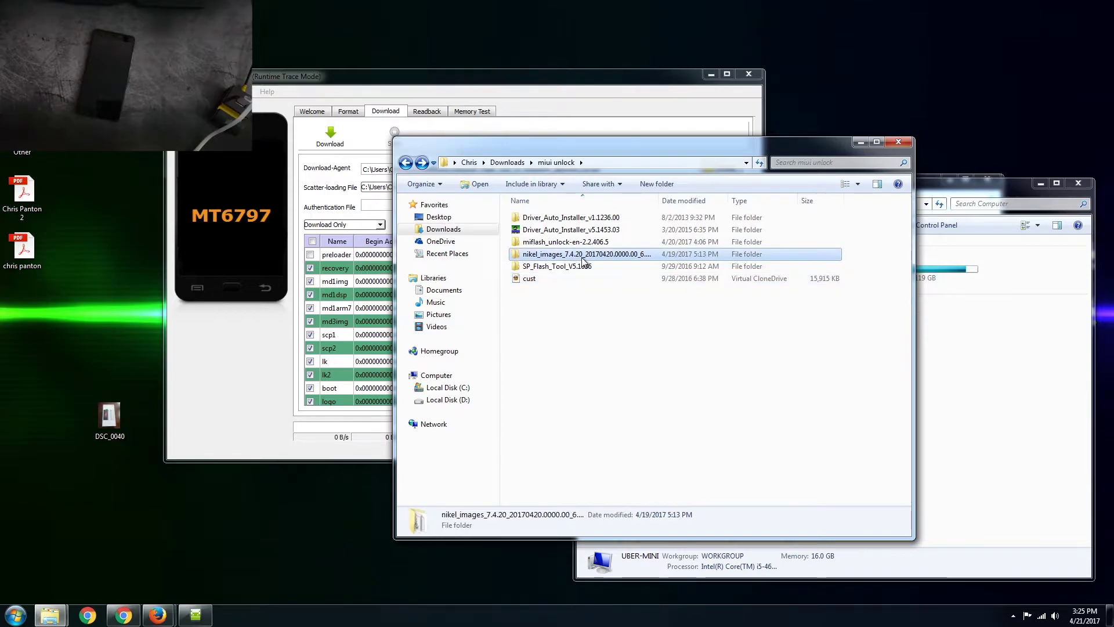
{"action": "double_click", "coordinate": [542, 219]}
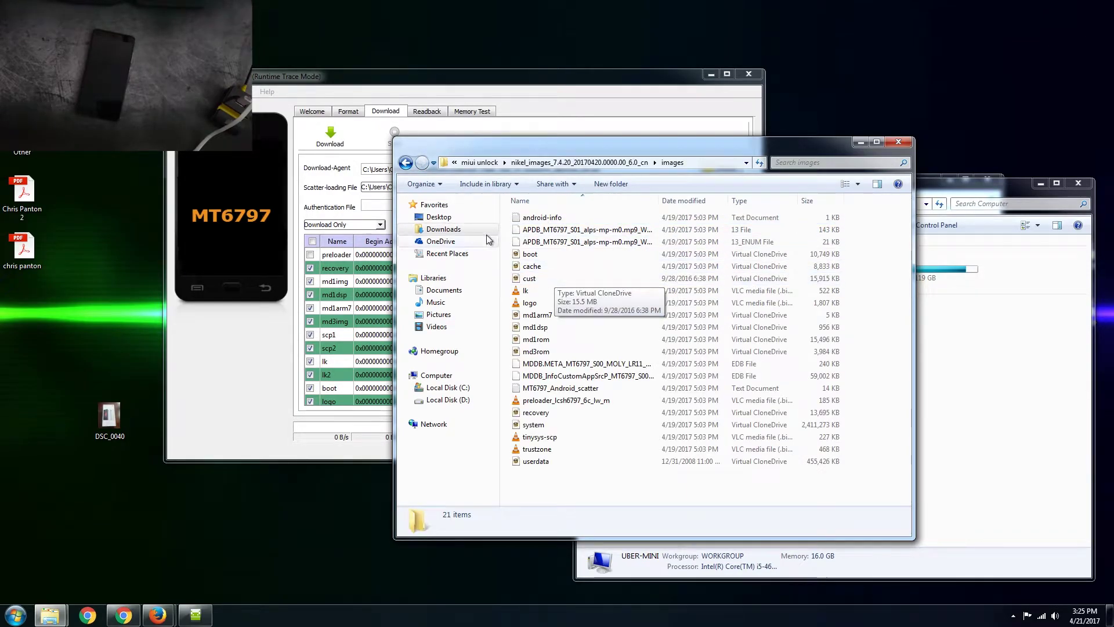
{"action": "left_click", "coordinate": [481, 125]}
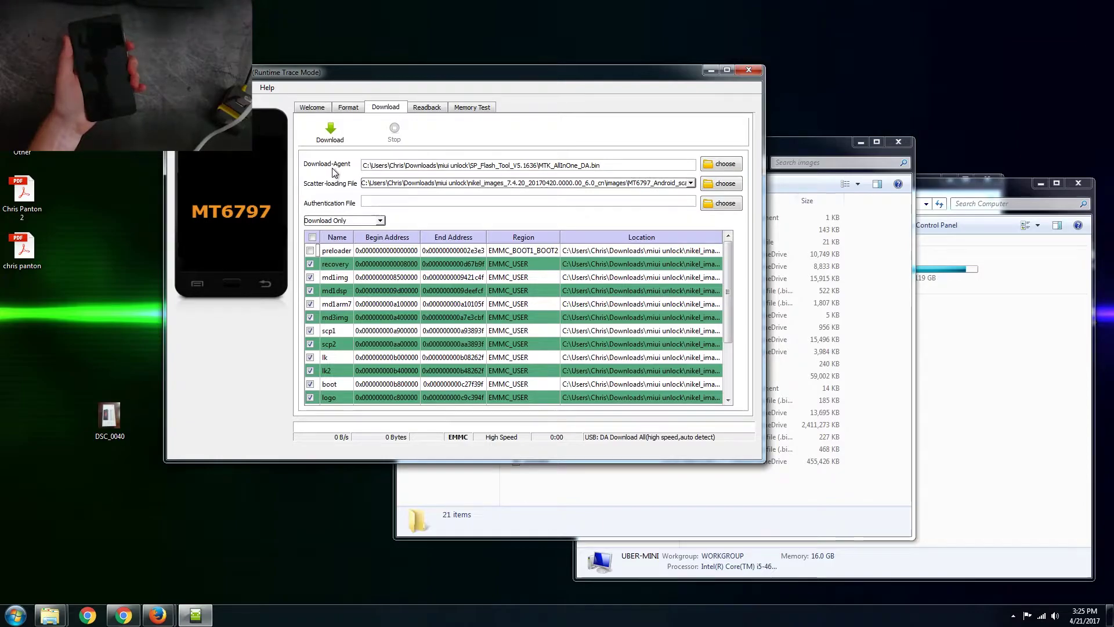
- Load MTK_AllInOne_DA and MT6797_Android_scatter, then dismiss the STATUS_DA_EXCEED_MAX_NUM error
{"action": "left_click", "coordinate": [721, 164]}
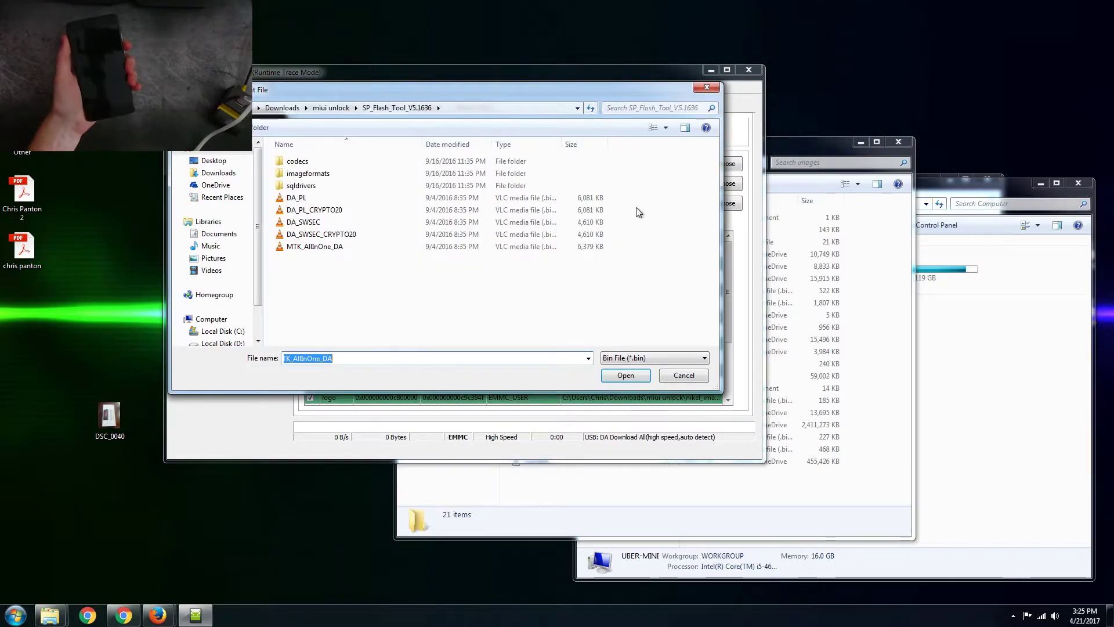
{"action": "left_click", "coordinate": [337, 251]}
{"action": "left_click", "coordinate": [618, 376]}
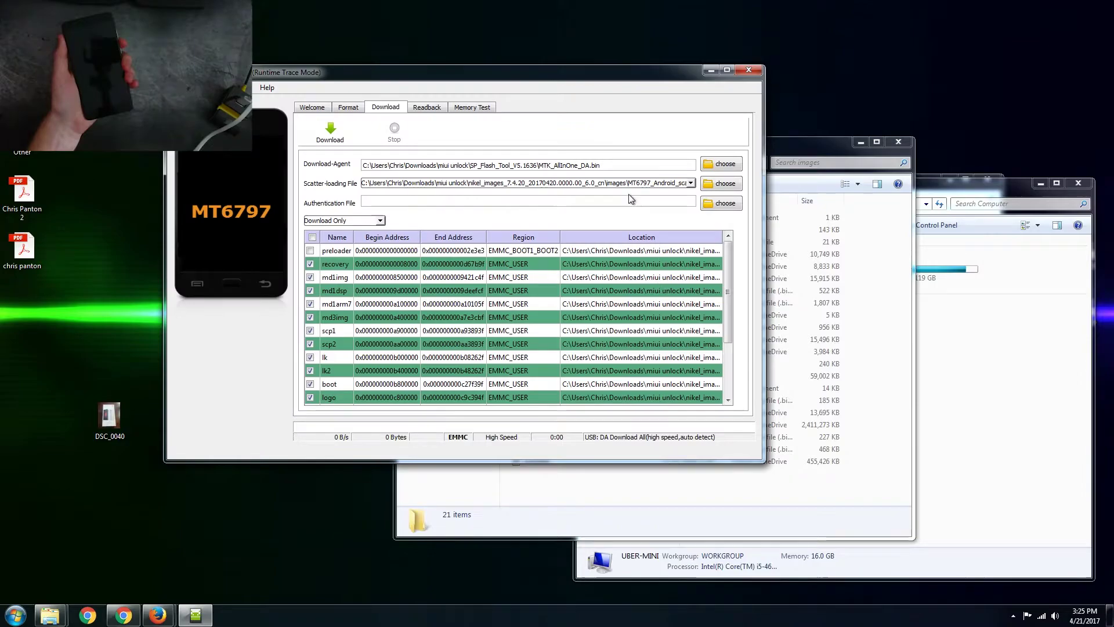
{"action": "left_click", "coordinate": [733, 183]}
{"action": "left_click", "coordinate": [332, 175]}
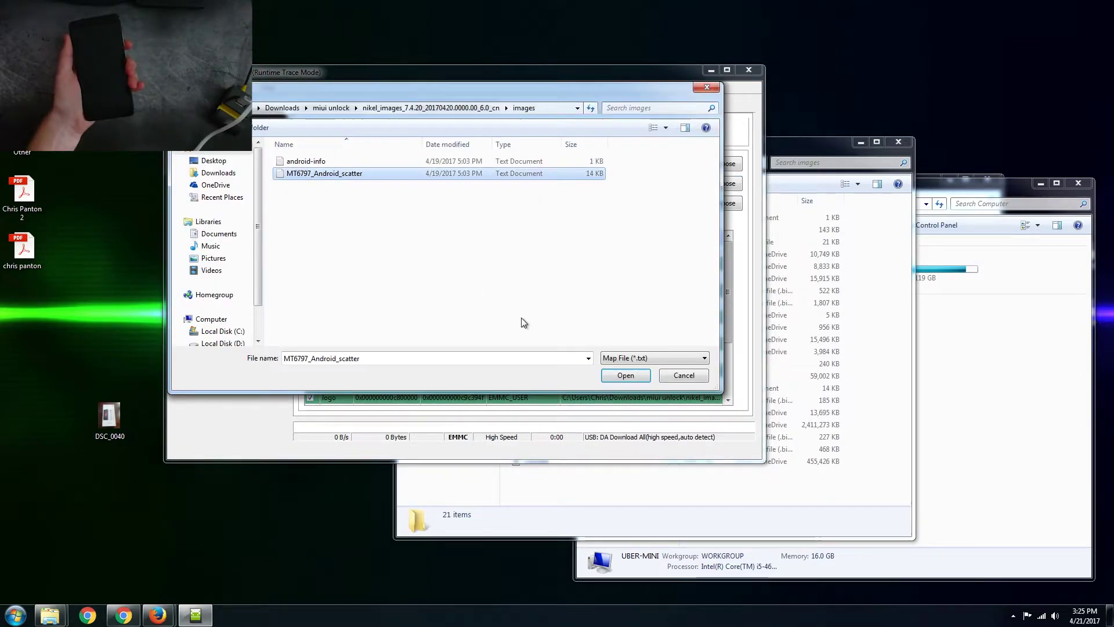
{"action": "left_click", "coordinate": [625, 376]}
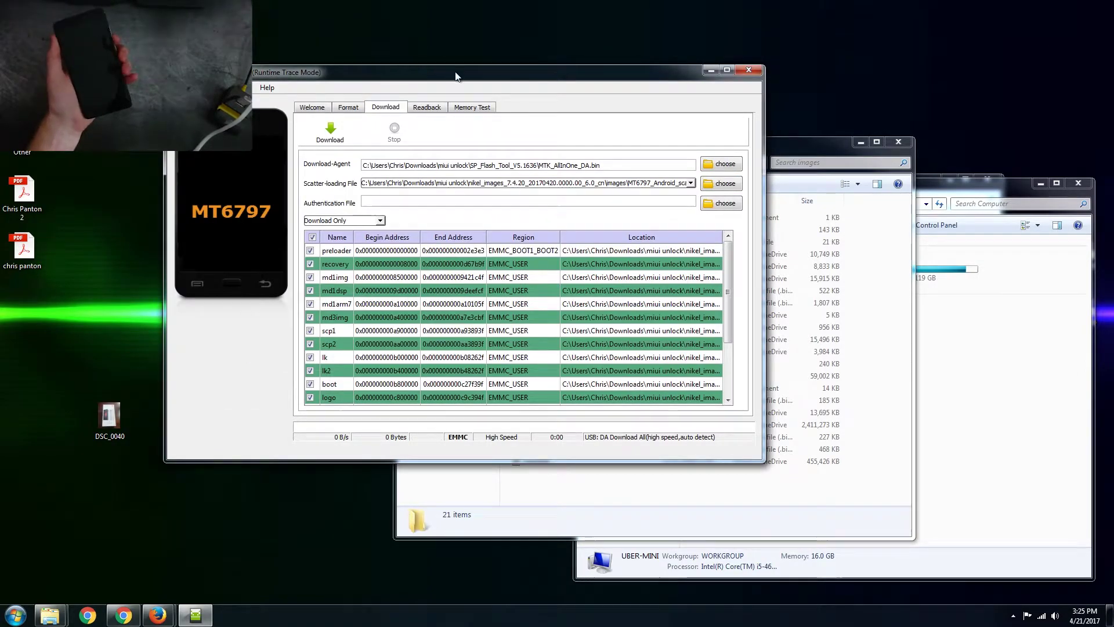
{"action": "left_click_drag", "start_coordinate": [468, 72], "coordinate": [502, 71]}
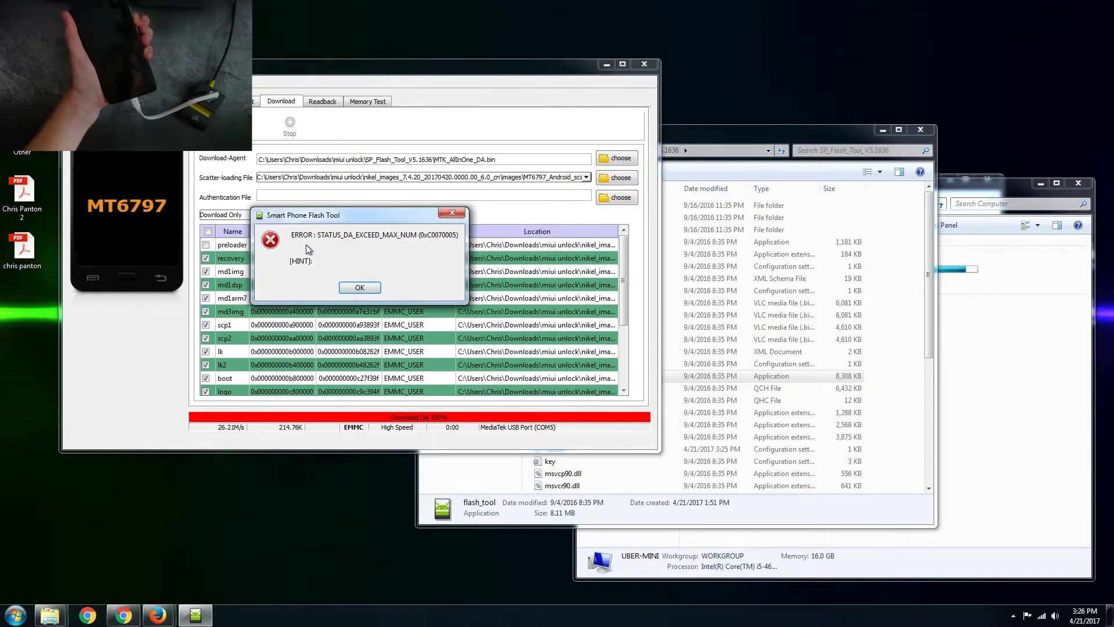
{"action": "left_click", "coordinate": [371, 288]}
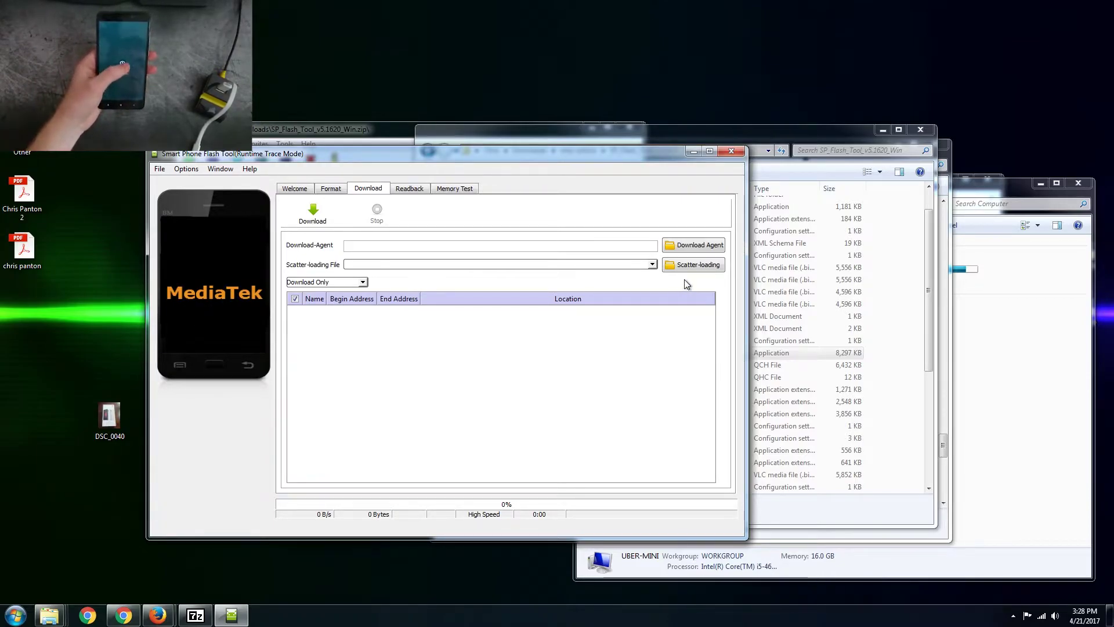
- Load MTK_AllInOne_DA as the download agent
{"action": "left_click", "coordinate": [694, 244]}
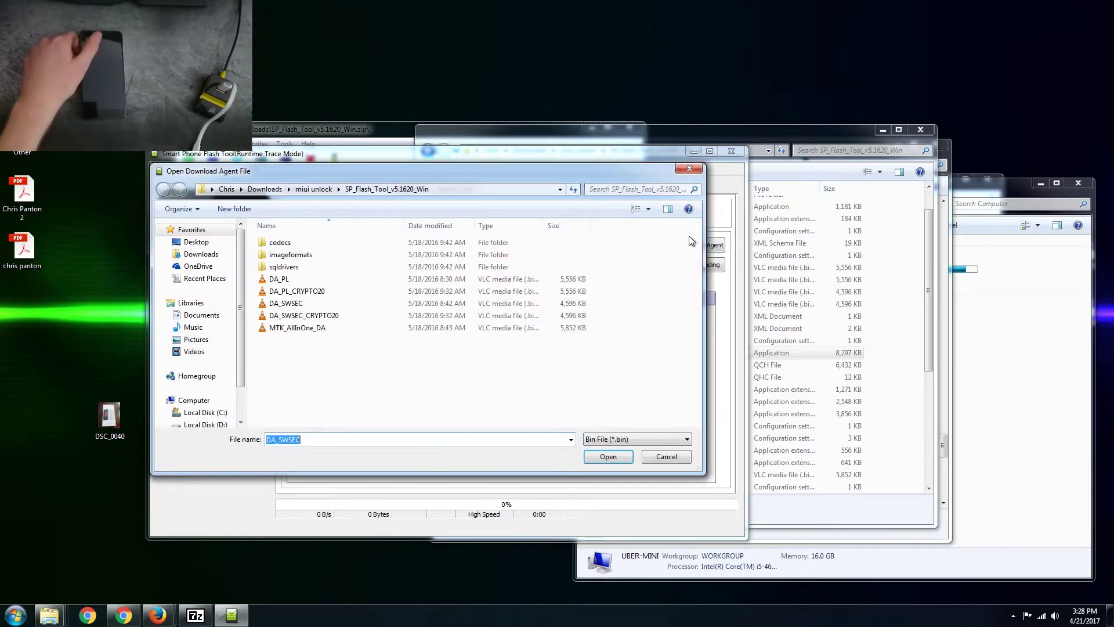
{"action": "left_click", "coordinate": [297, 328]}
{"action": "left_click", "coordinate": [607, 456]}
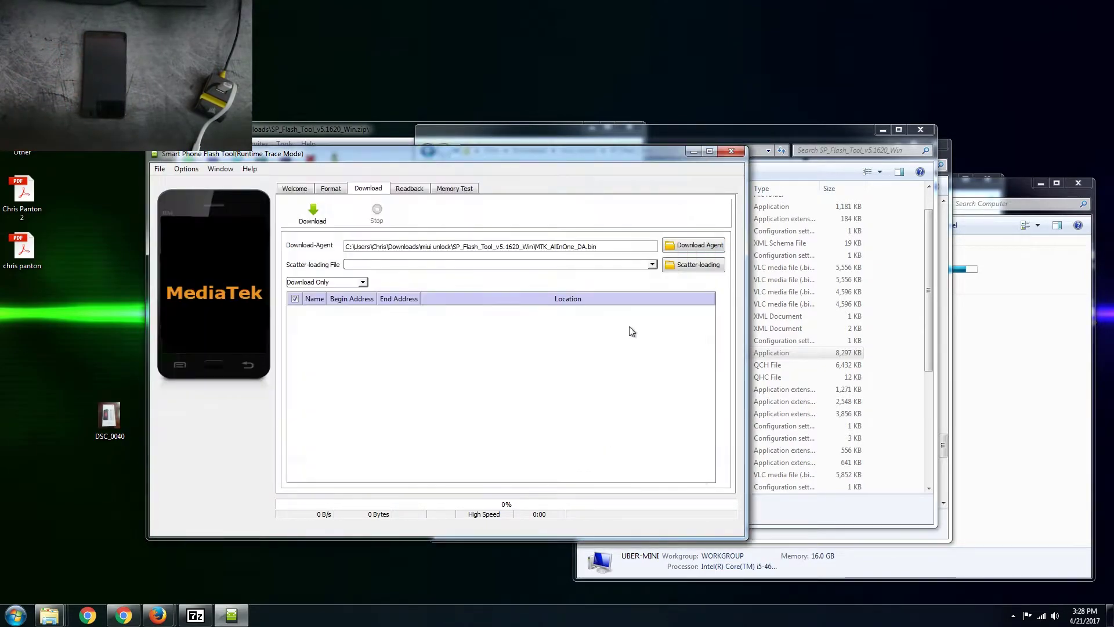
- Load MT6797_Android_scatter from nikel_images\images and untick preloader
{"action": "left_click", "coordinate": [696, 265]}
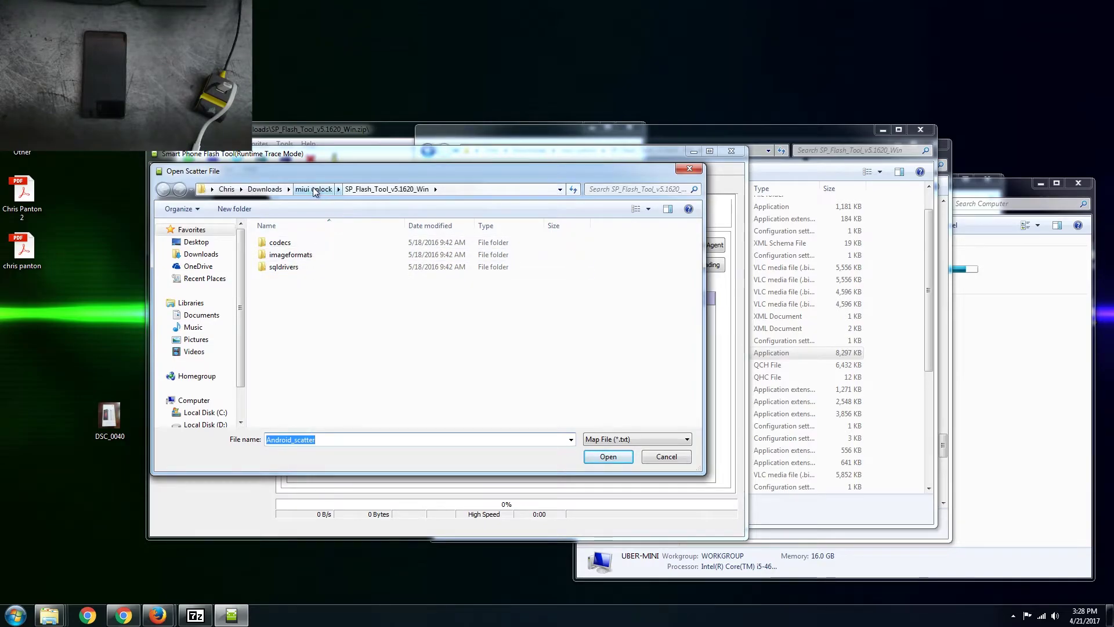
{"action": "left_click", "coordinate": [314, 191]}
{"action": "left_click", "coordinate": [330, 280]}
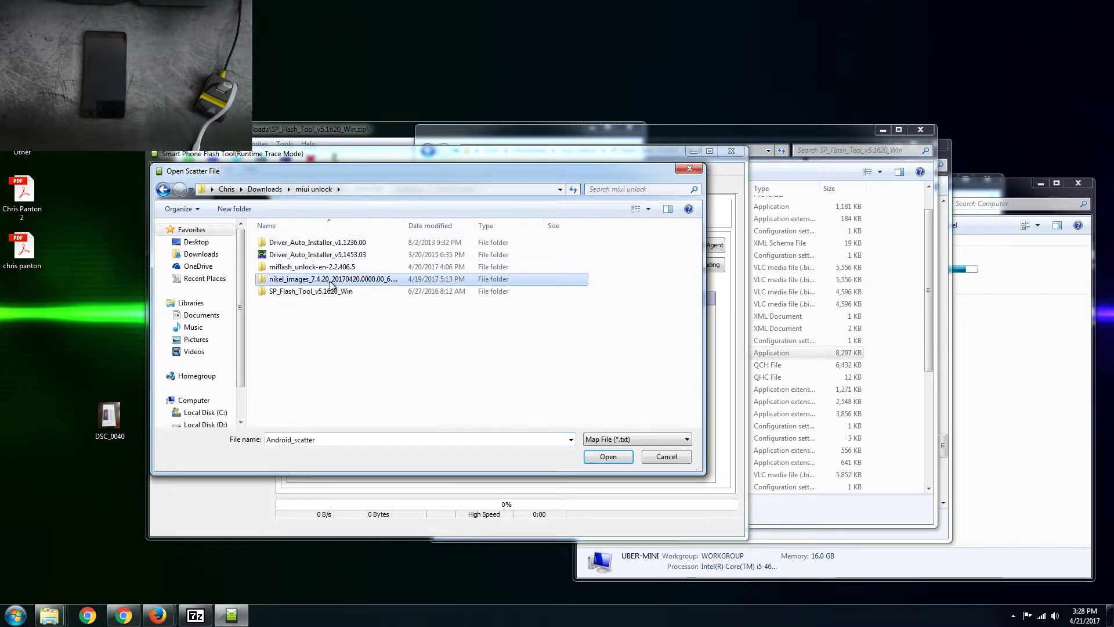
{"action": "double_click", "coordinate": [331, 280]}
{"action": "double_click", "coordinate": [311, 244]}
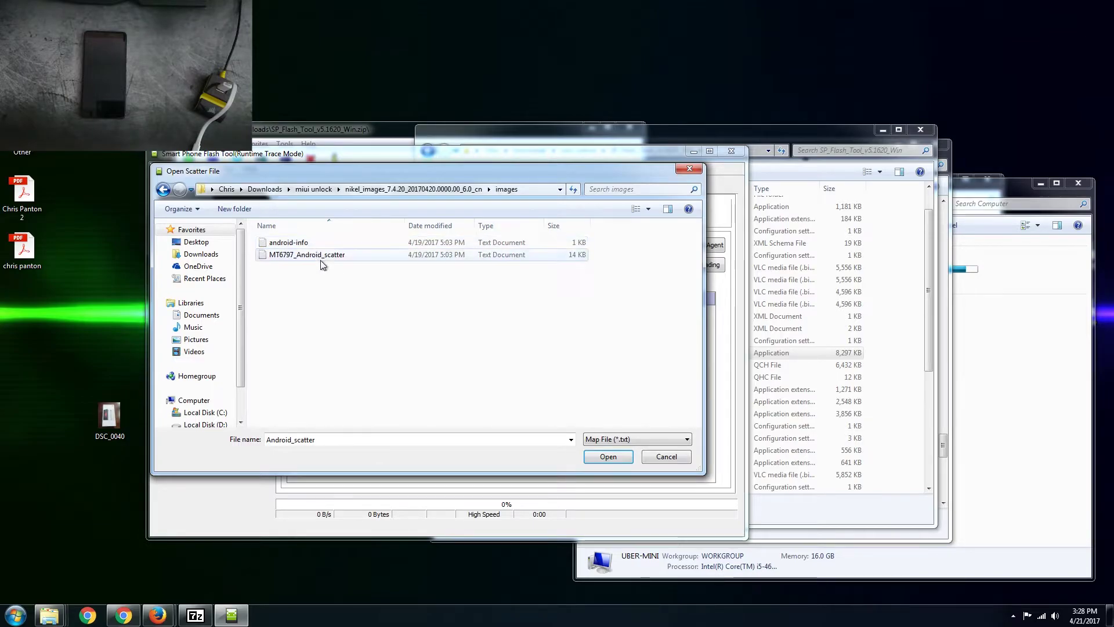
{"action": "left_click", "coordinate": [321, 258]}
{"action": "left_click", "coordinate": [607, 457]}
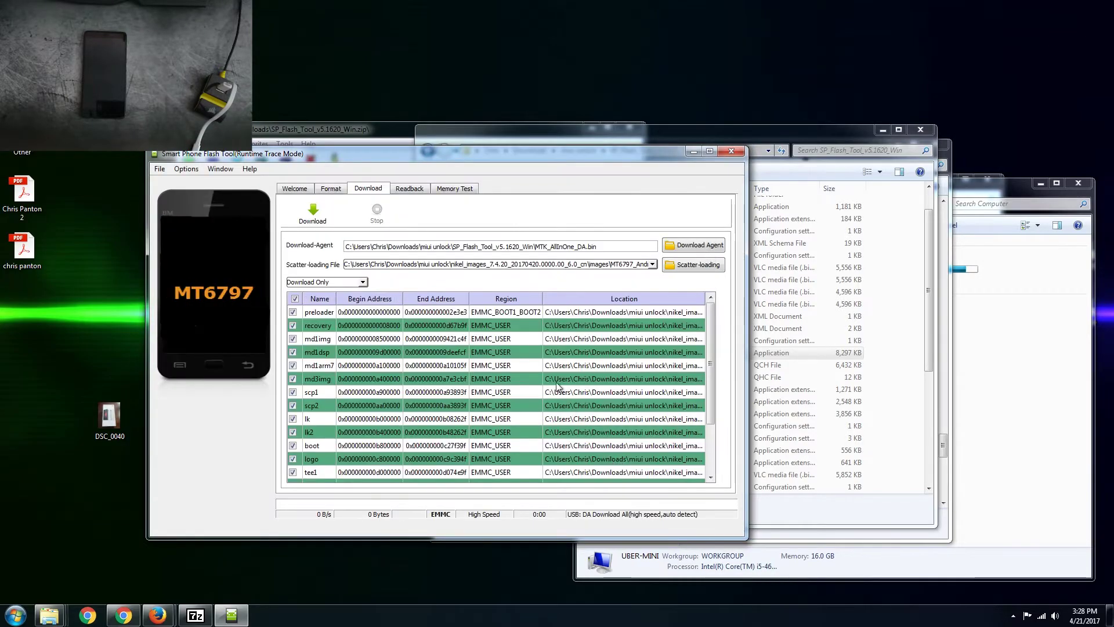
{"action": "left_click", "coordinate": [293, 312]}
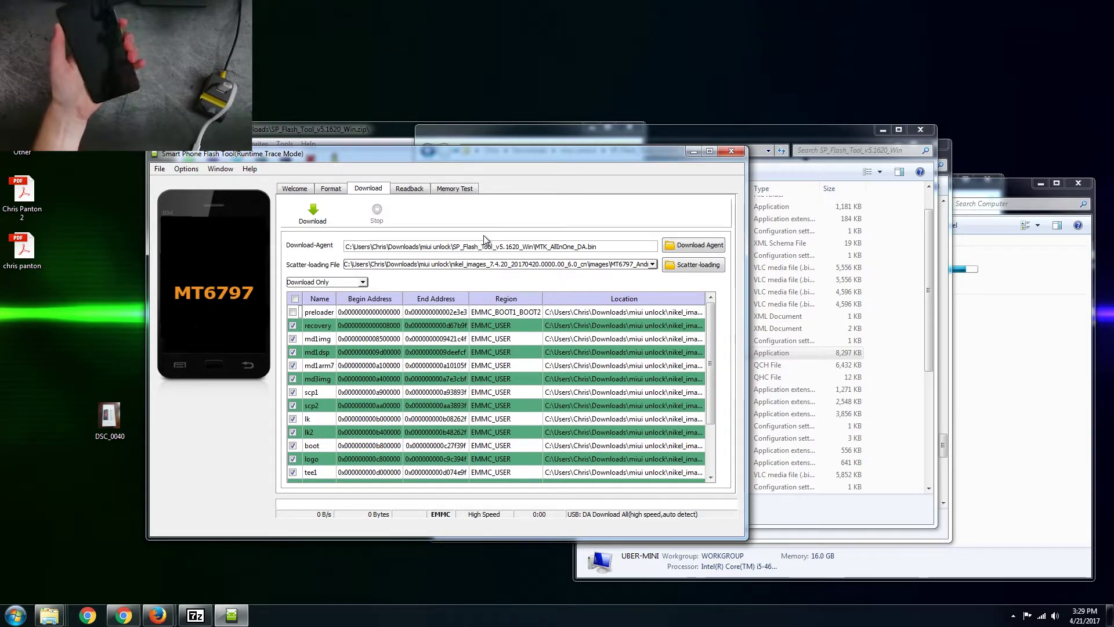
- Start the ROM download, then close the hung Flash Tool window after the BROM error
{"action": "left_click", "coordinate": [326, 219]}
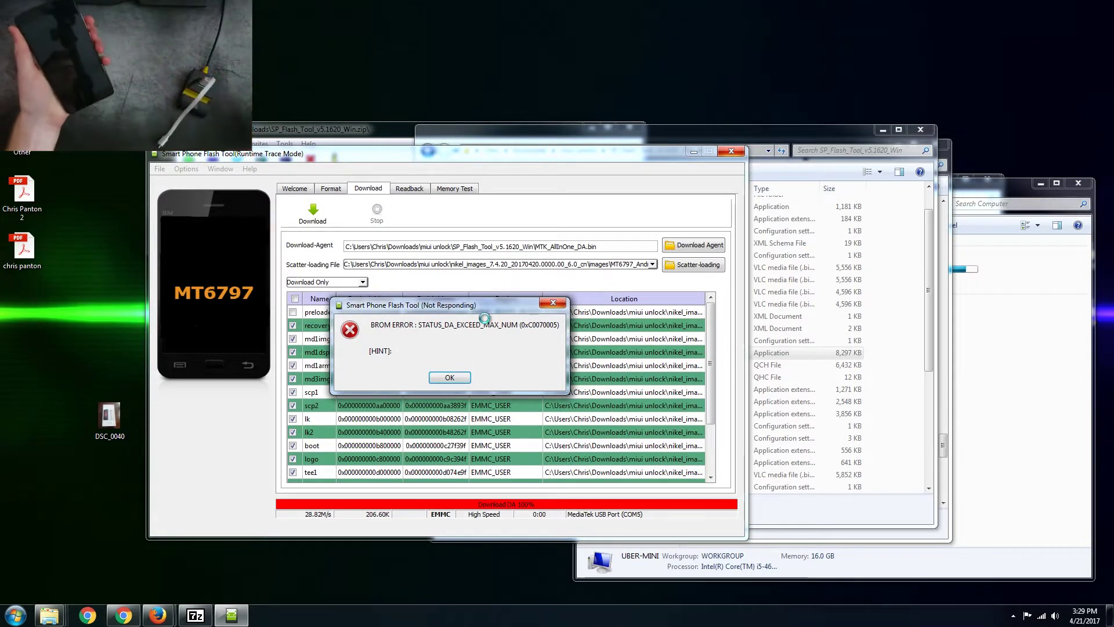
{"action": "left_click", "coordinate": [719, 153]}
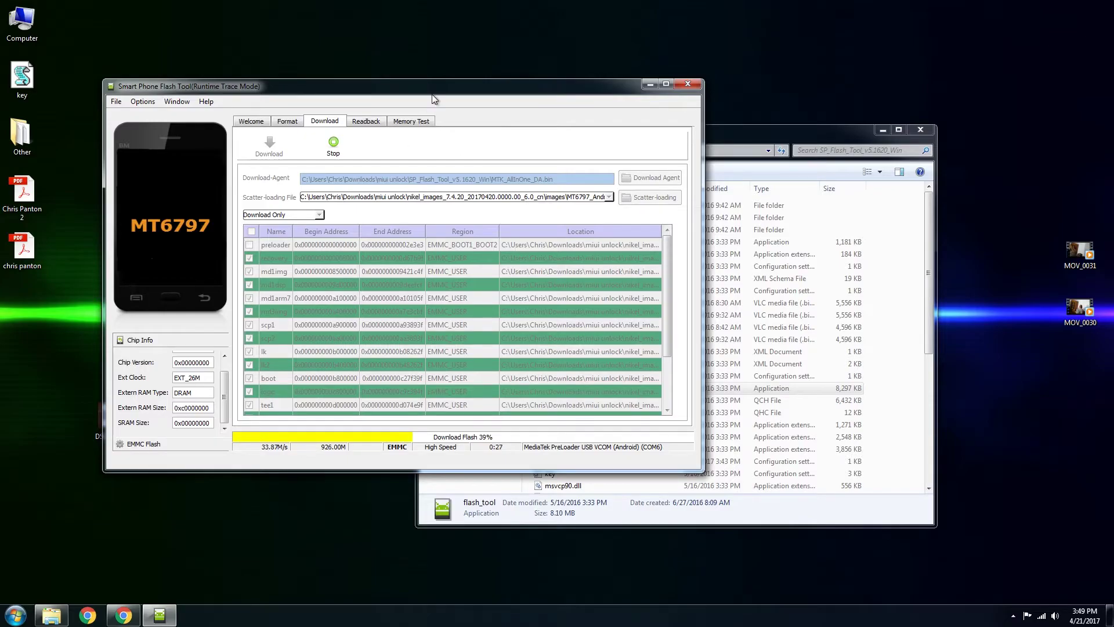
- Reposition the Flash Tool window while the flash climbs toward 100%
{"action": "left_click_drag", "start_coordinate": [432, 97], "coordinate": [442, 136]}
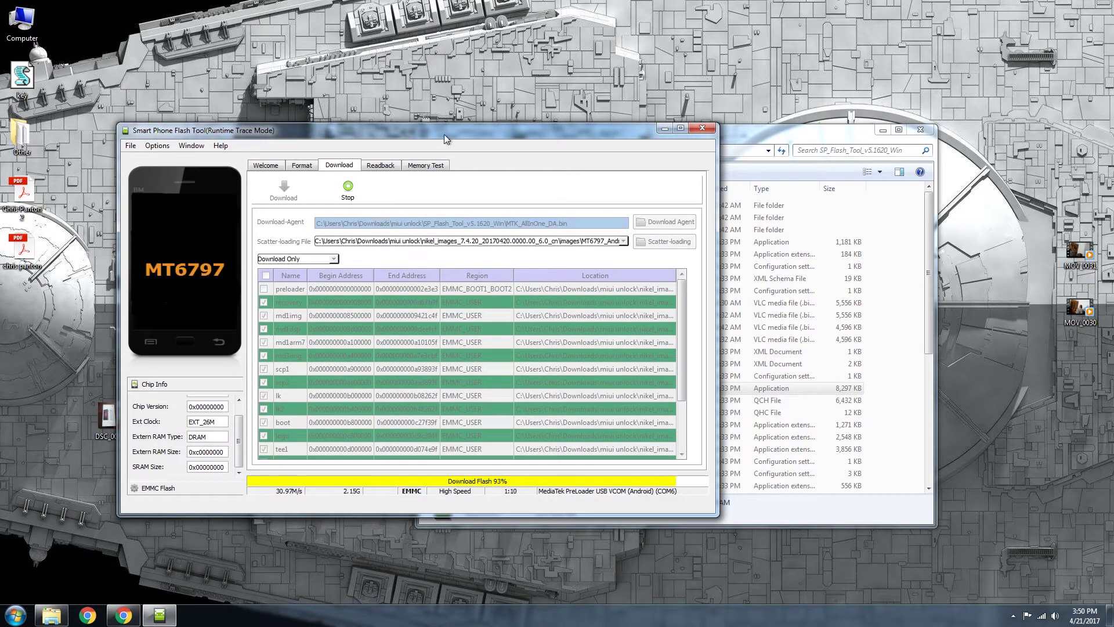
{"action": "left_click_drag", "start_coordinate": [444, 134], "coordinate": [441, 139]}
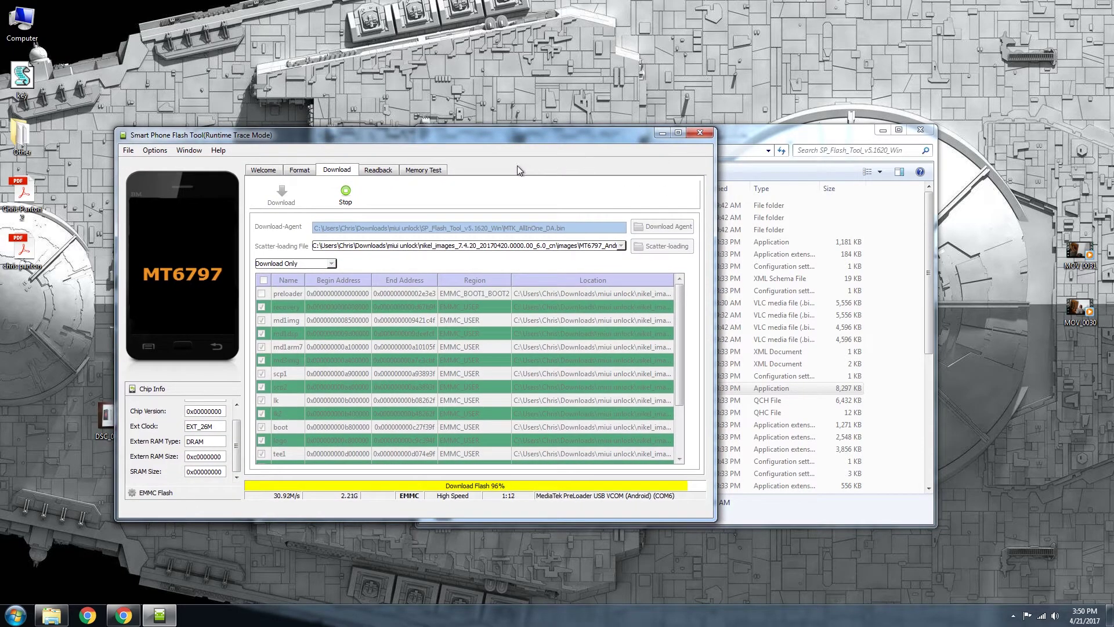